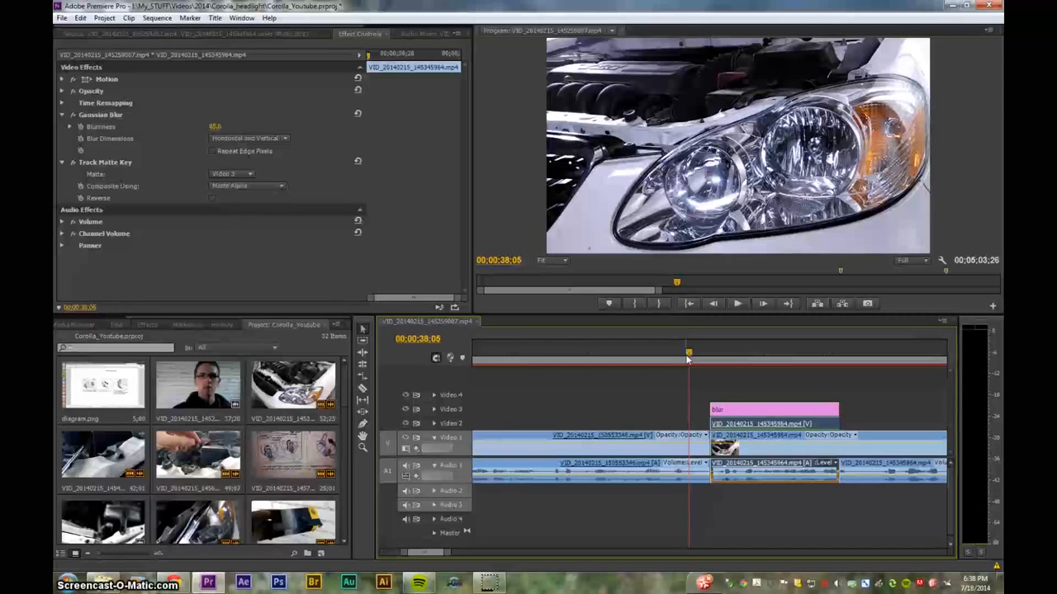
Step: Review the blurred car clip around 00;00;38;21 in the finished sequence and view the sequence's full length
drag(688, 358, 683, 365)
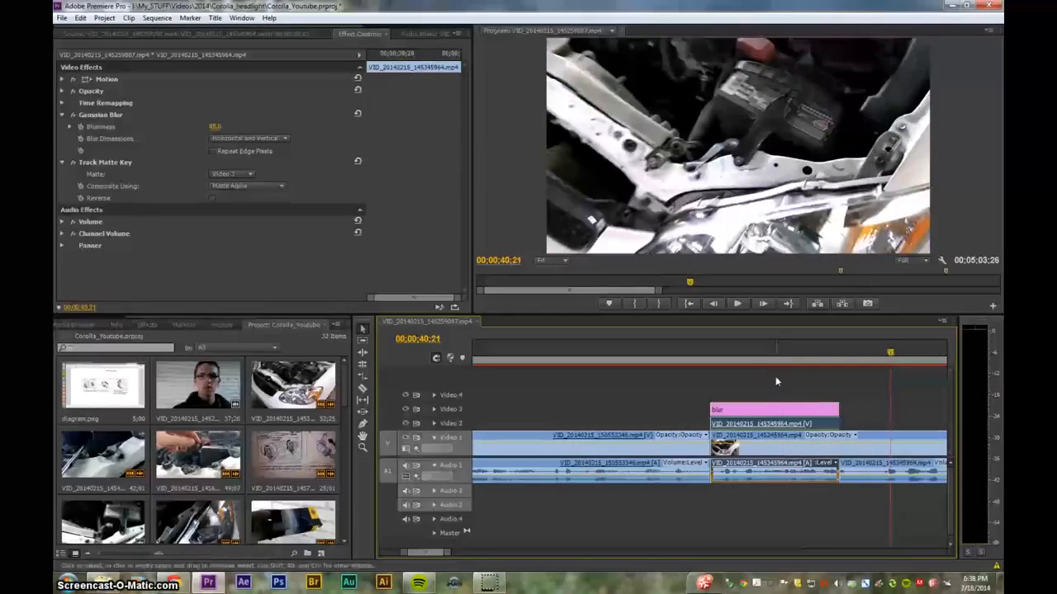
click(730, 354)
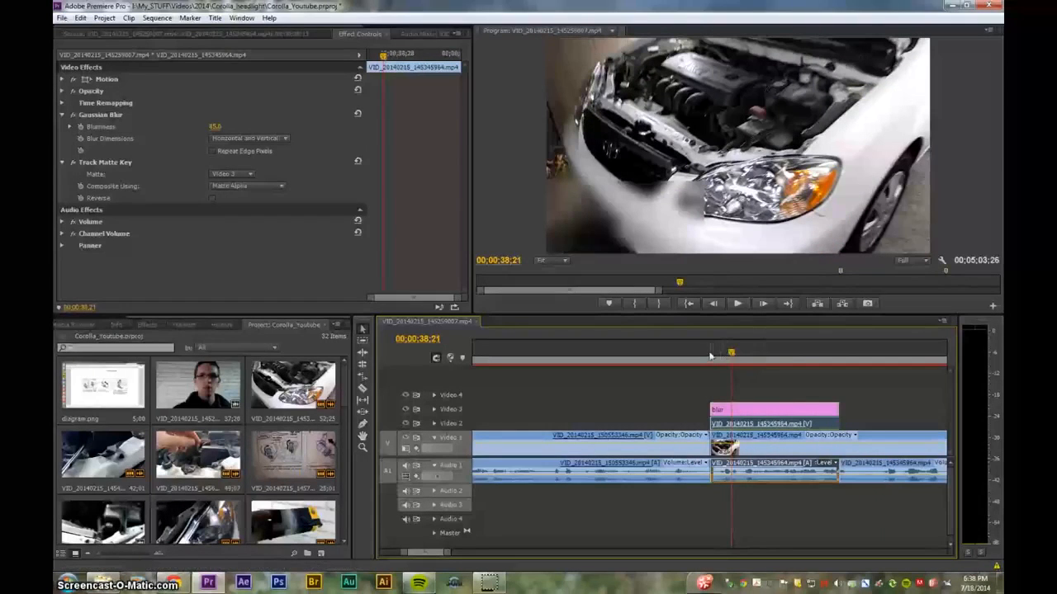
key(minus)
key(minus)
key(minus)
key(minus)
key(minus)
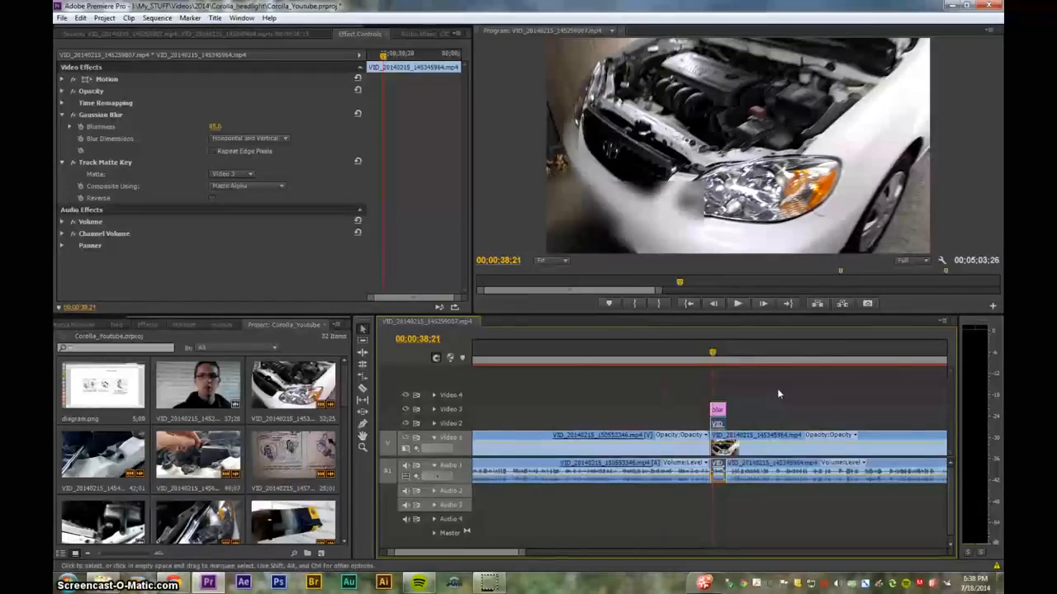
key(minus)
key(minus)
key(equal)
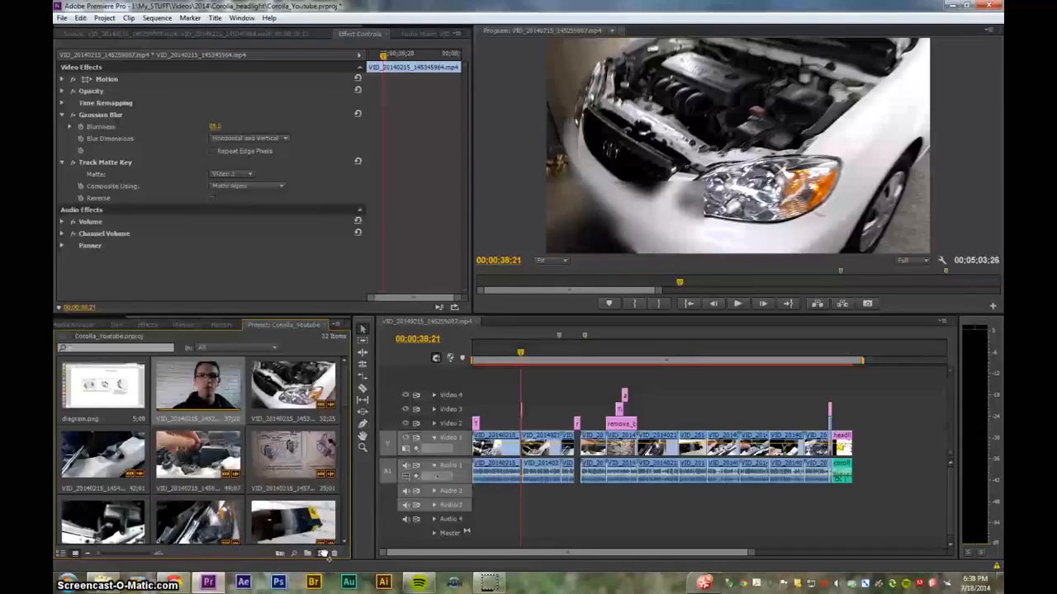
Step: Create a new sequence from the clip VID_20140215_145259007.mp4 and place the playhead at its start
drag(324, 554, 322, 554)
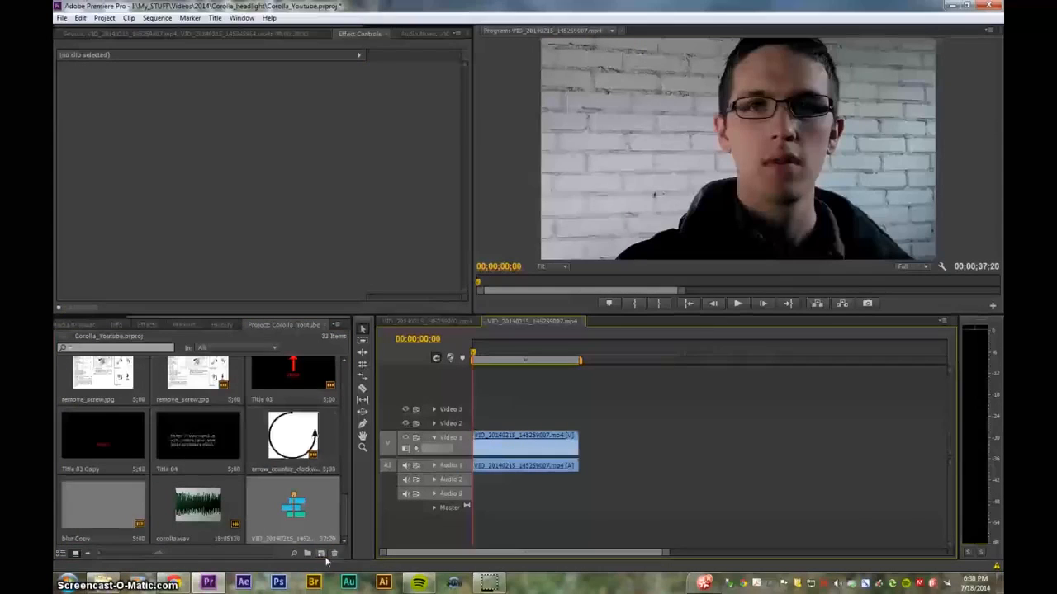
click(477, 357)
drag(479, 356, 472, 356)
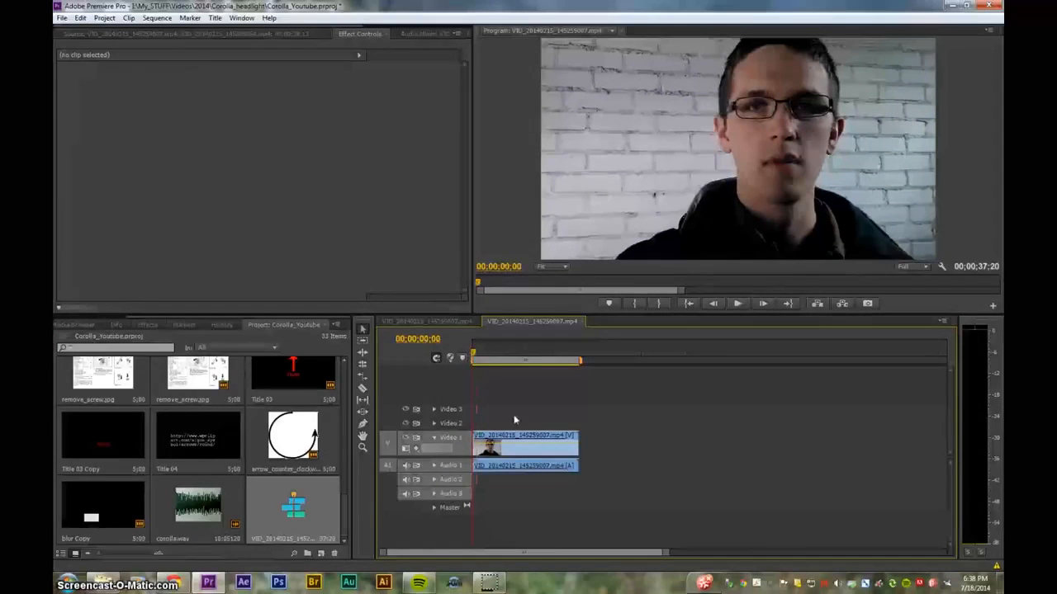
Step: Copy the Video 1 clip, paste it onto Video 2 above the original, and return the playhead to the start
click(510, 451)
right_click(509, 450)
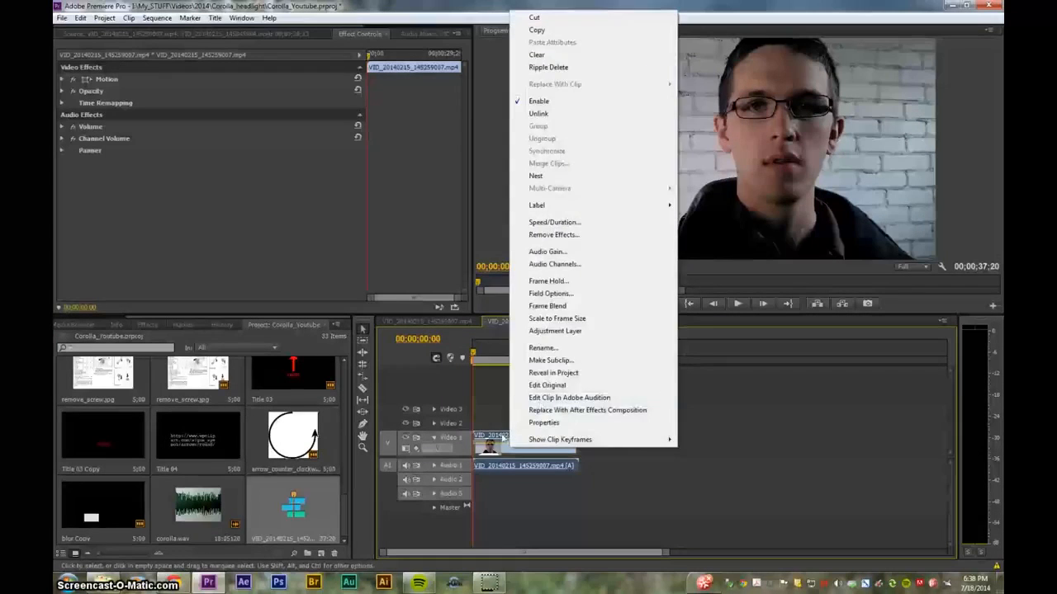
click(490, 452)
right_click(498, 451)
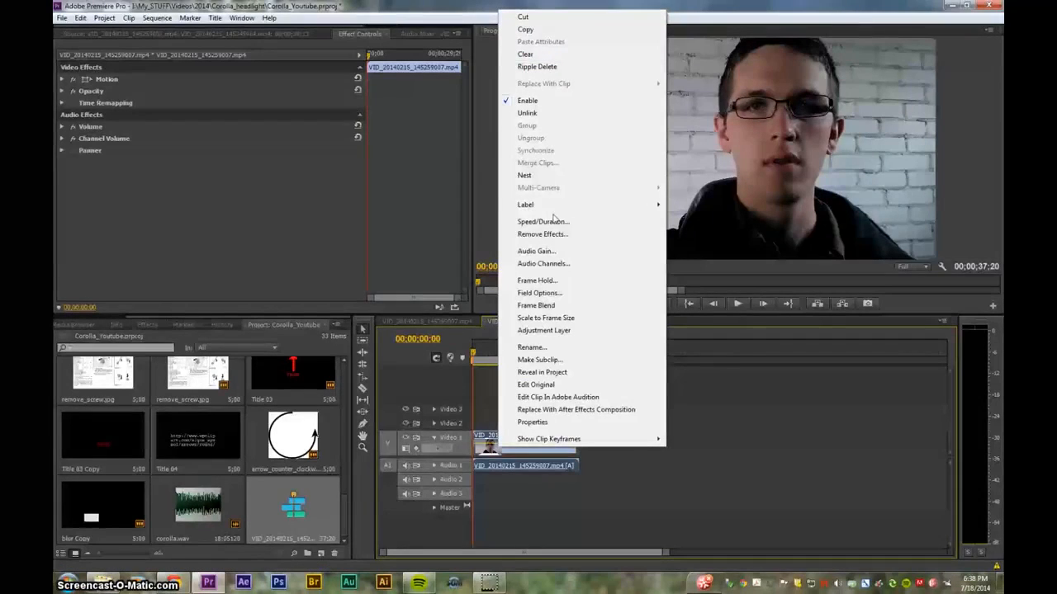
click(551, 30)
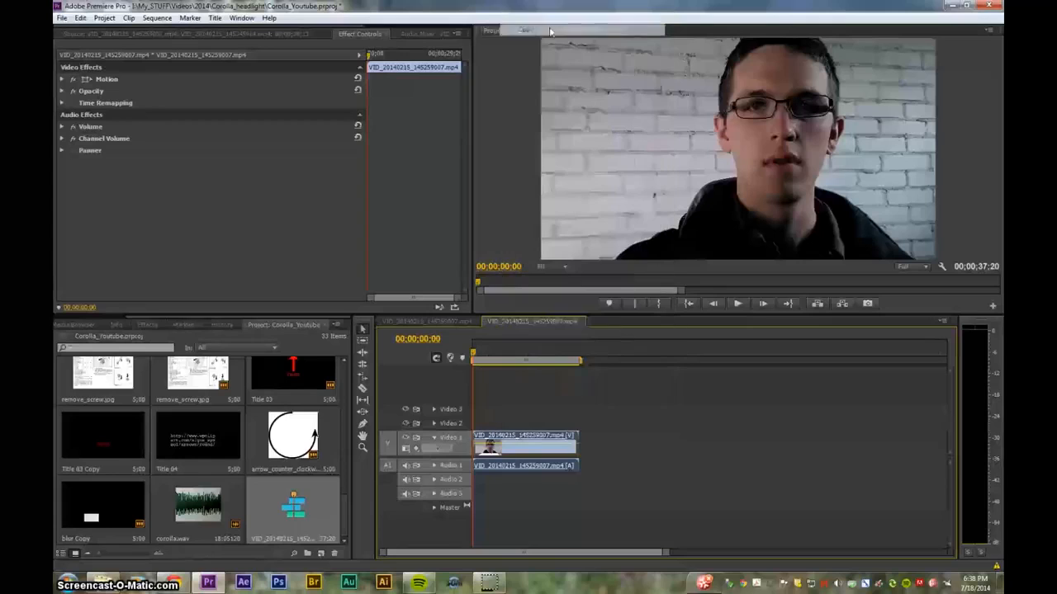
click(450, 423)
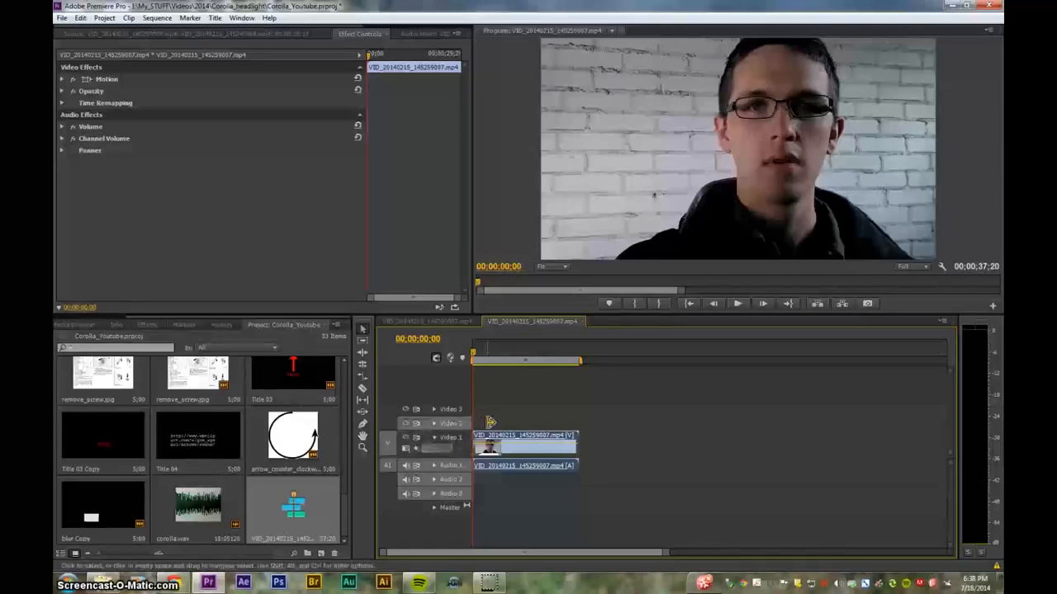
key(ctrl+v)
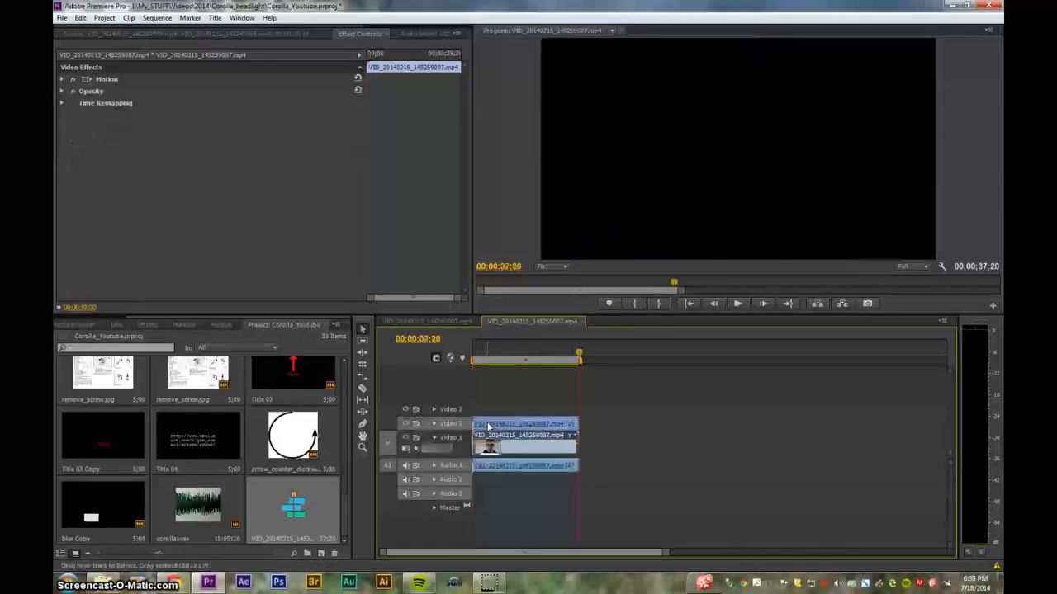
click(511, 355)
drag(511, 355, 456, 363)
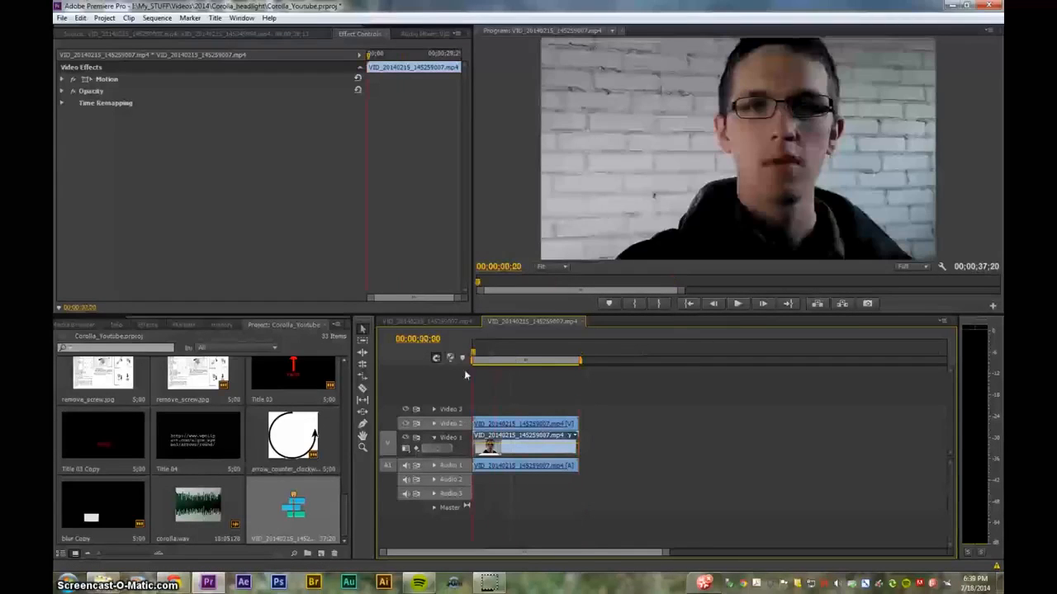
Step: Duplicate only the video of the Video 1 clip straight onto Video 2, aligned with the original
click(461, 441)
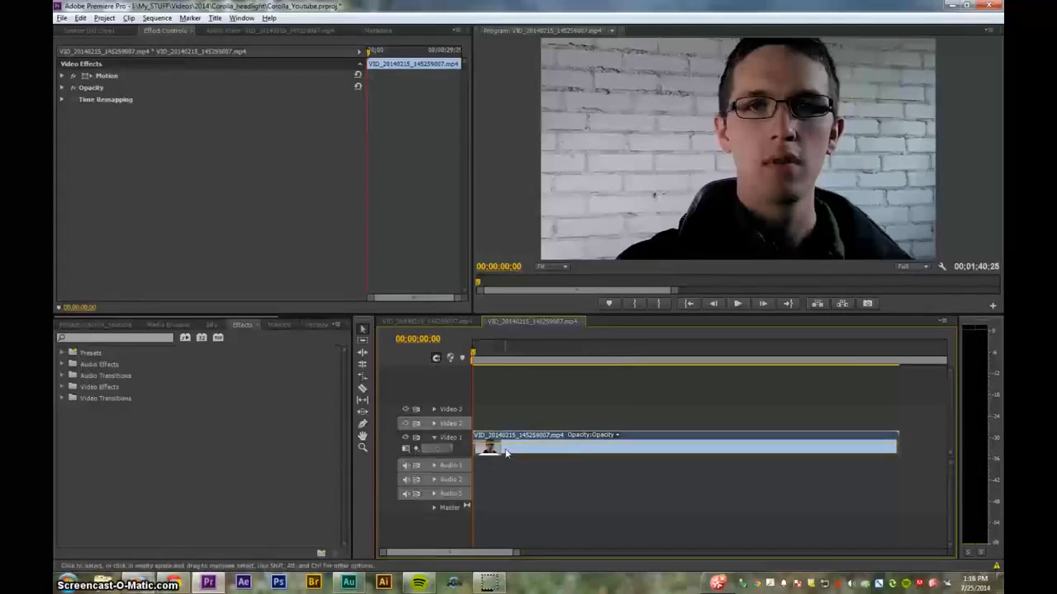
click(511, 424)
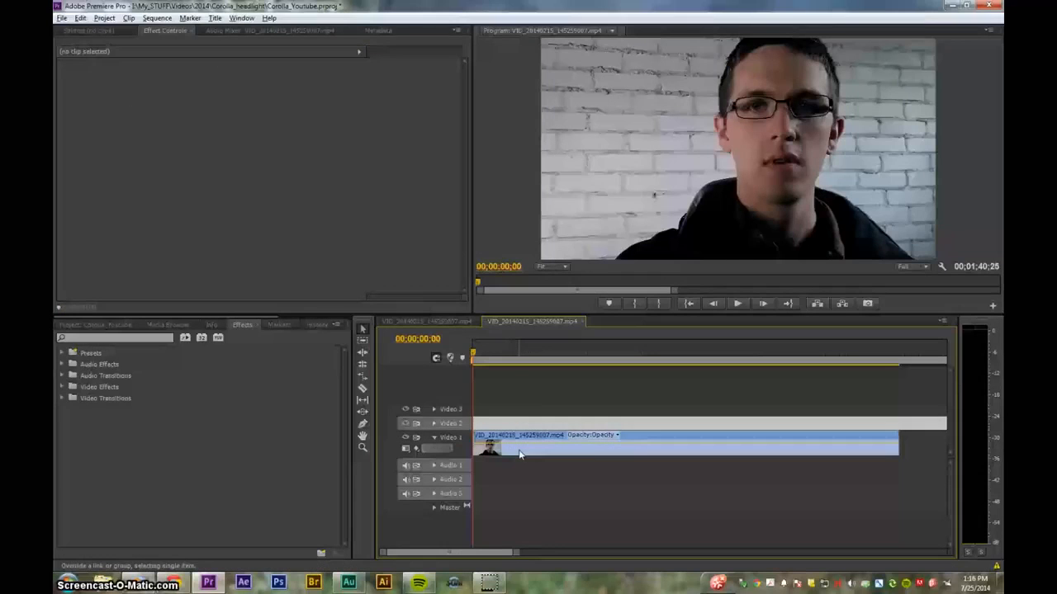
alt+click(518, 453)
drag(518, 454, 519, 424)
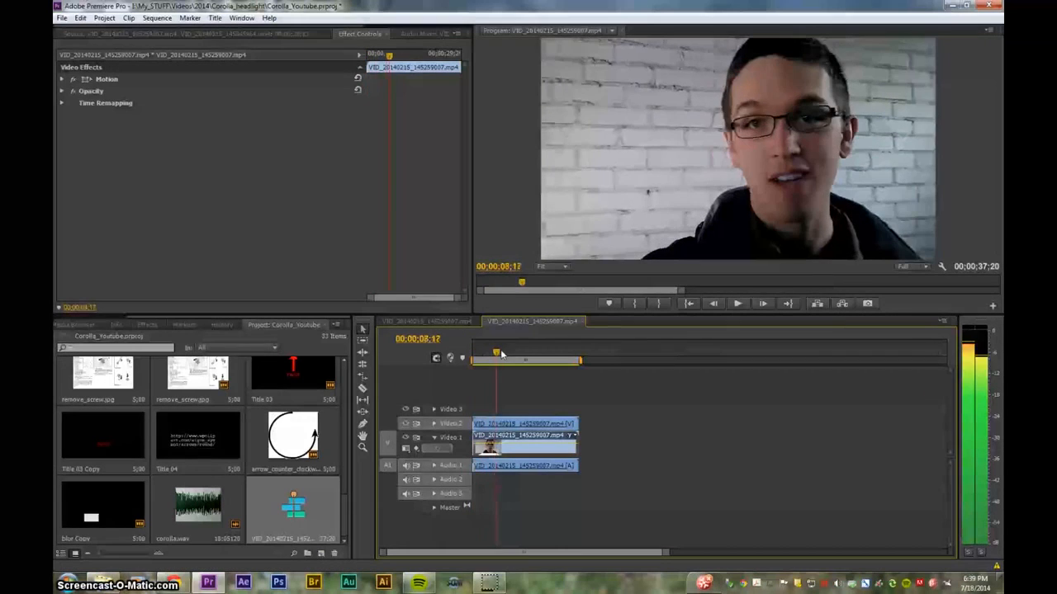
Step: Trim the end of the Video 2 clip to 00;00;25;16
drag(517, 354, 545, 356)
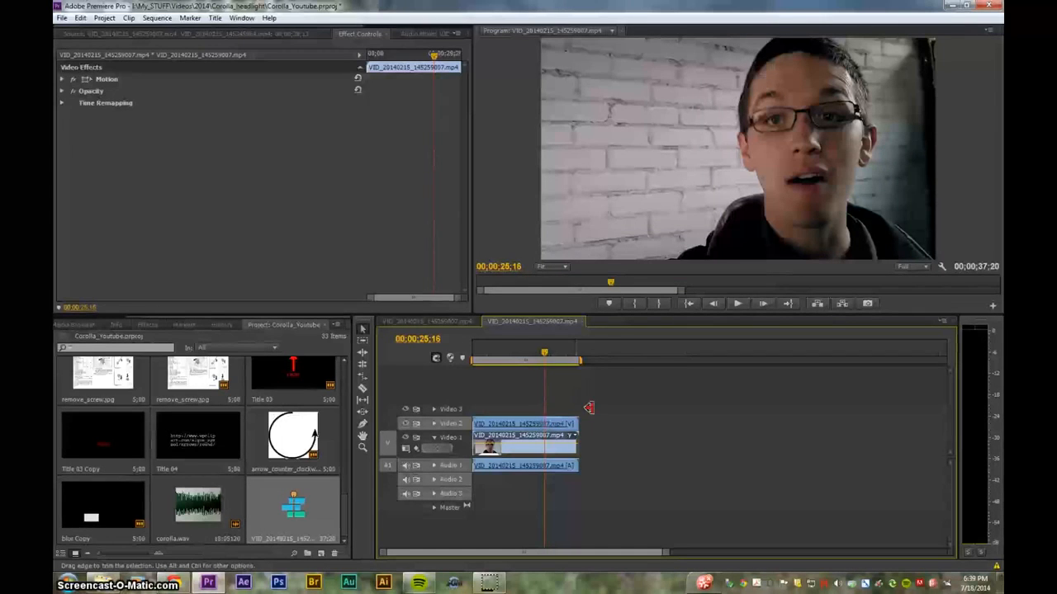
click(589, 408)
drag(577, 422, 542, 423)
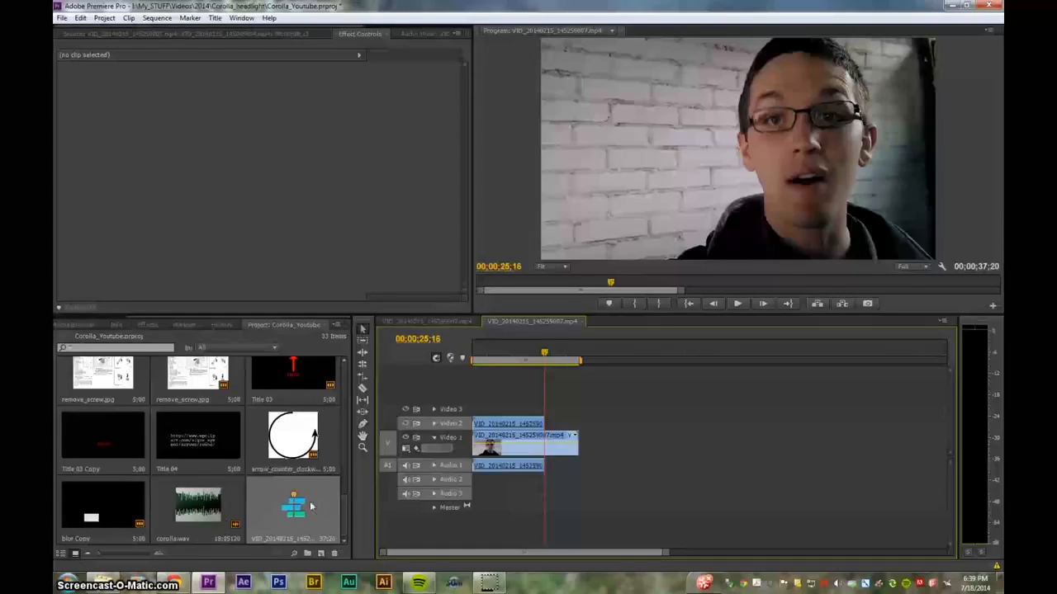
Step: Find the blur effects and apply Gaussian Blur to the trimmed clip on Video 2
click(511, 425)
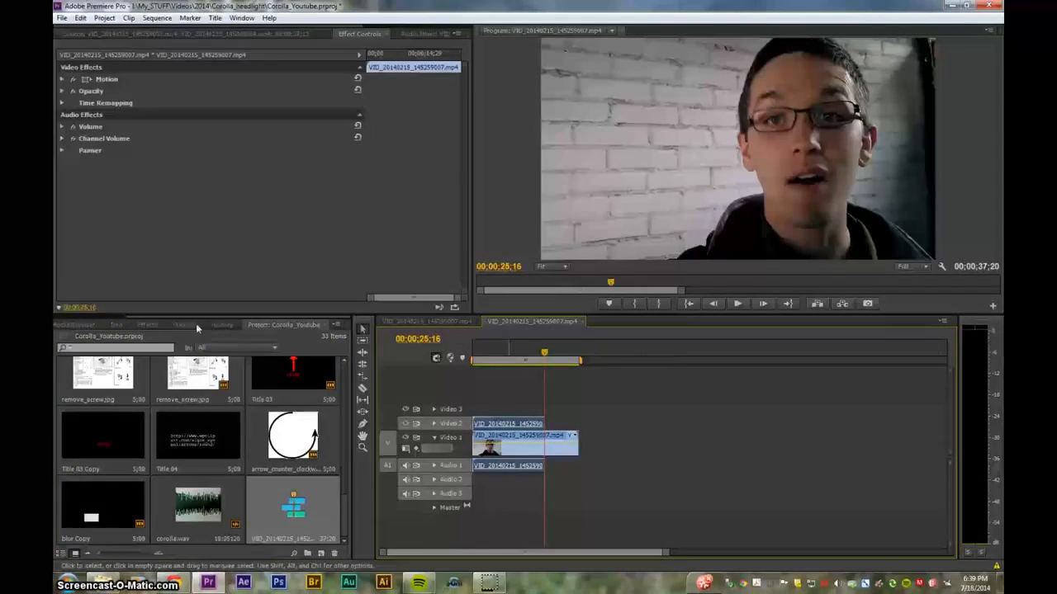
click(148, 324)
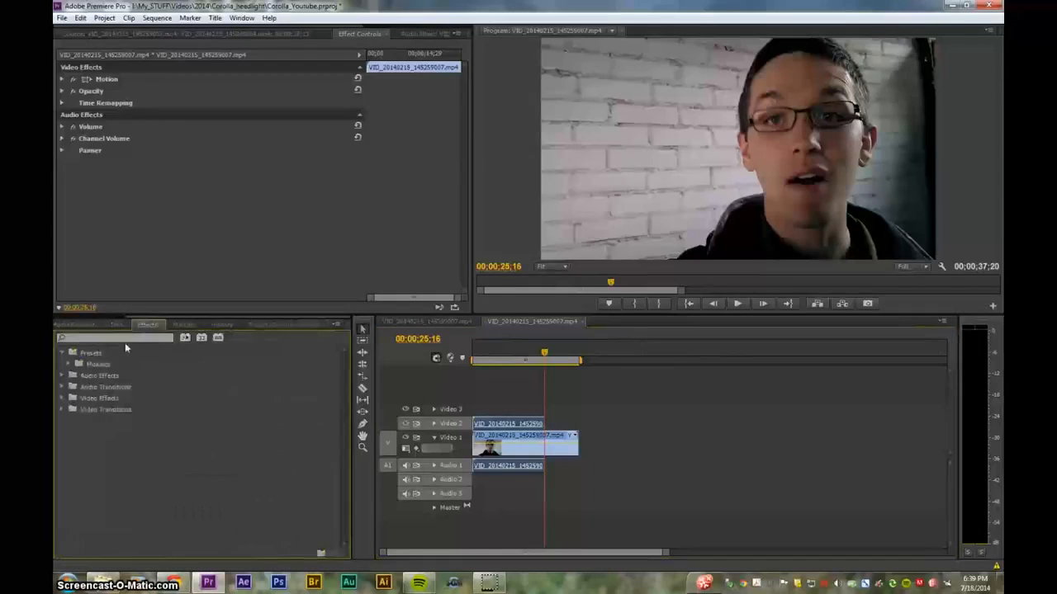
text(blur)
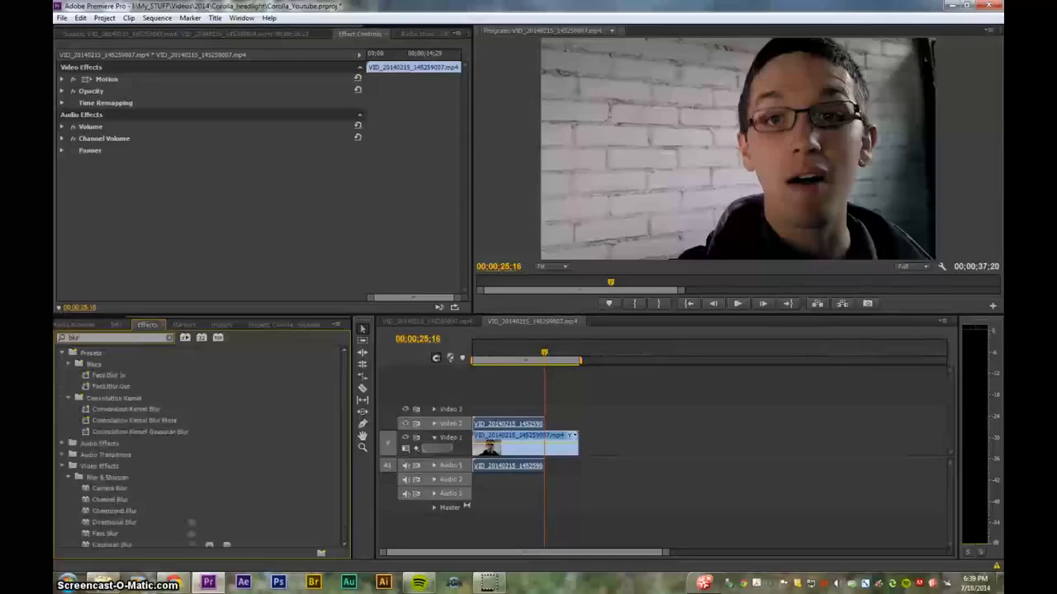
scroll(139, 438, down, 1)
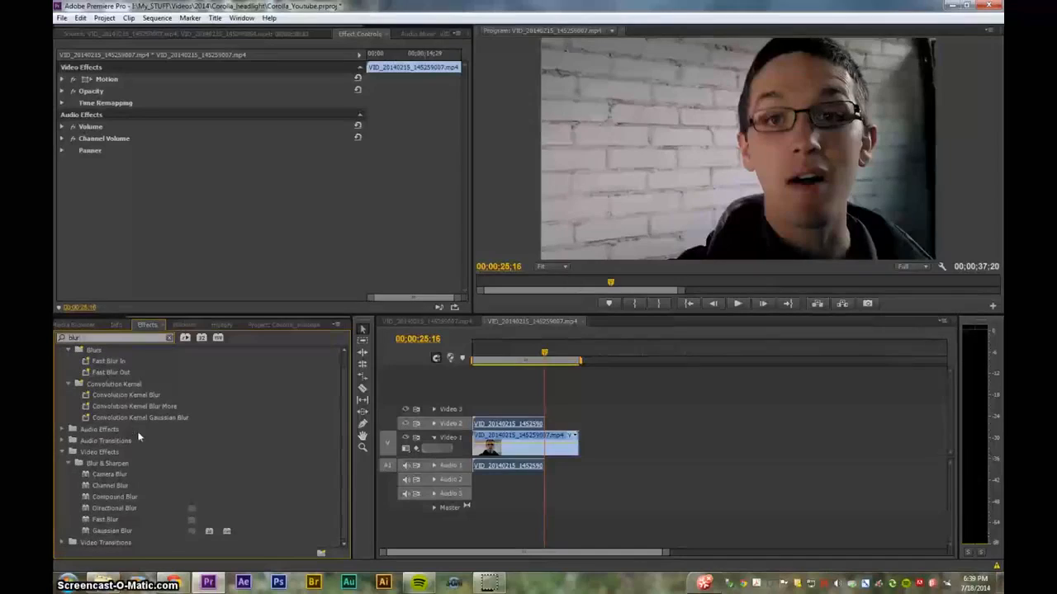
drag(133, 530, 512, 431)
Step: At 00;00;21;11, set the Gaussian Blur's Blurriness to 155.0 and enable Repeat Edge Pixels
click(534, 356)
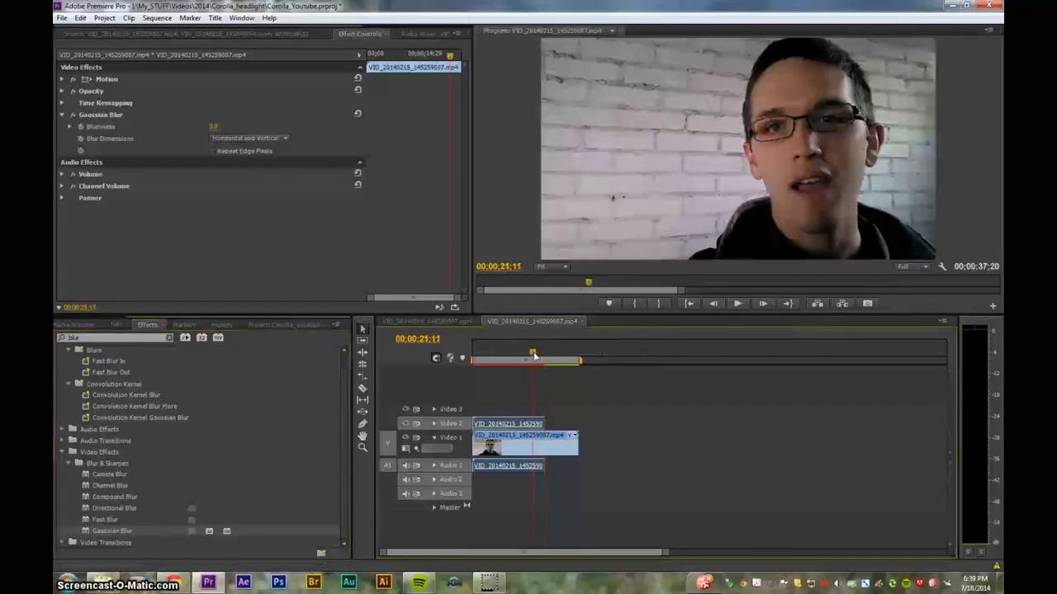
drag(213, 127, 343, 127)
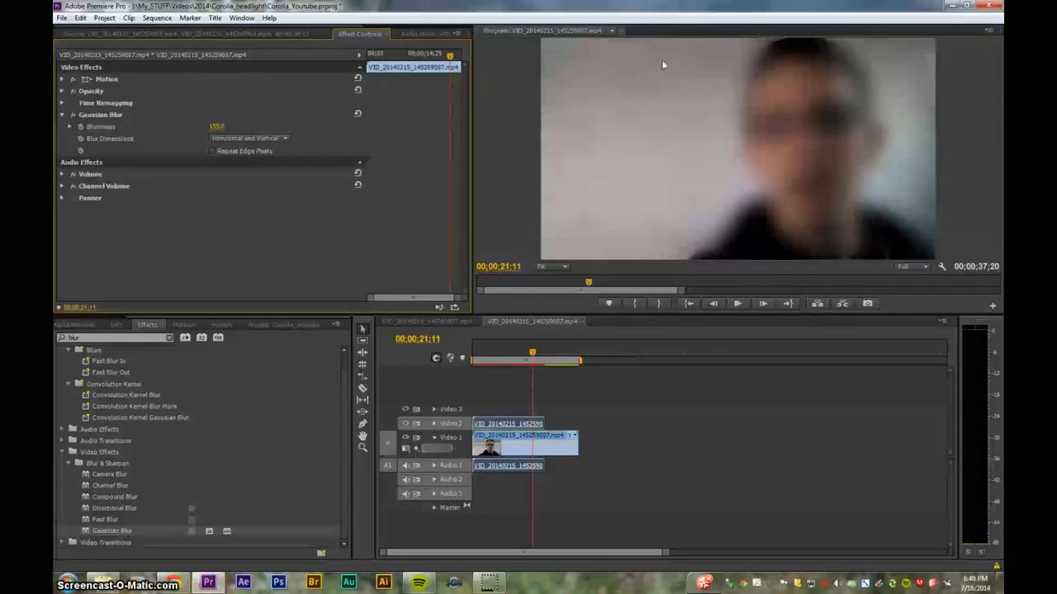
click(212, 152)
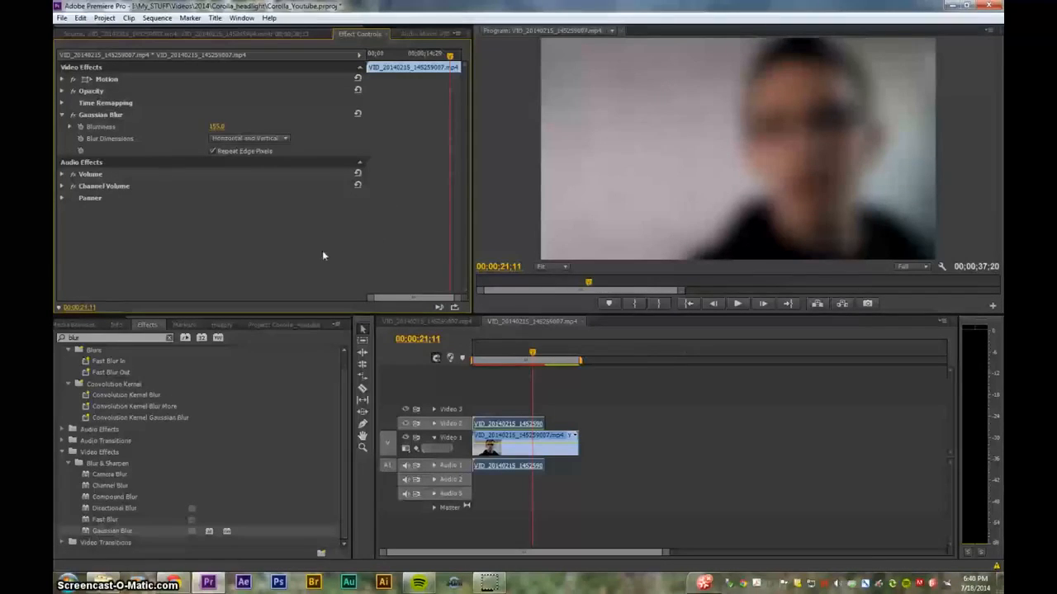
Step: Create a new 1920 × 1080 title with the default name in the project
click(566, 422)
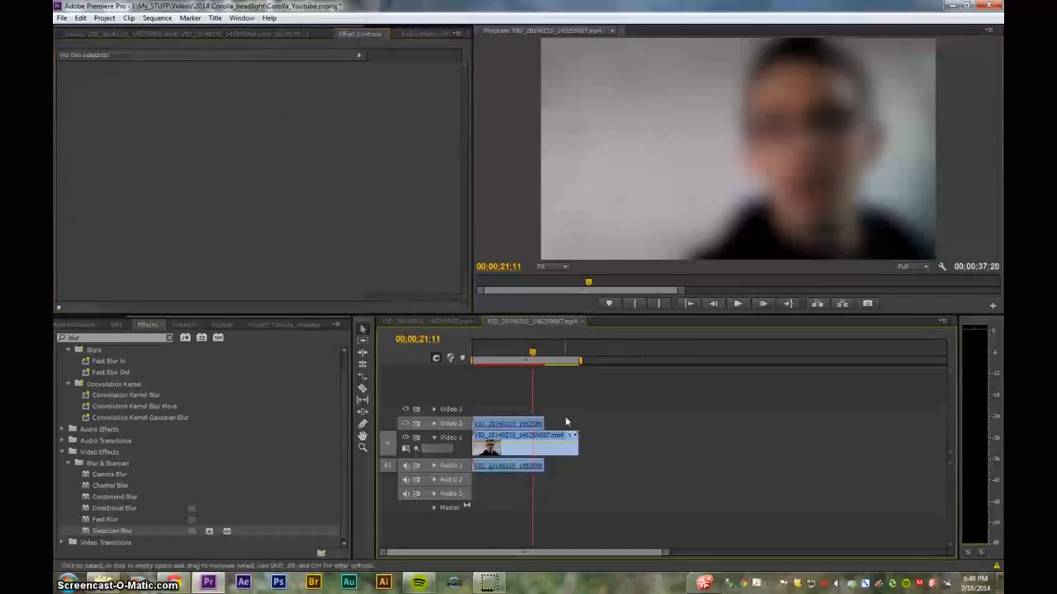
click(76, 325)
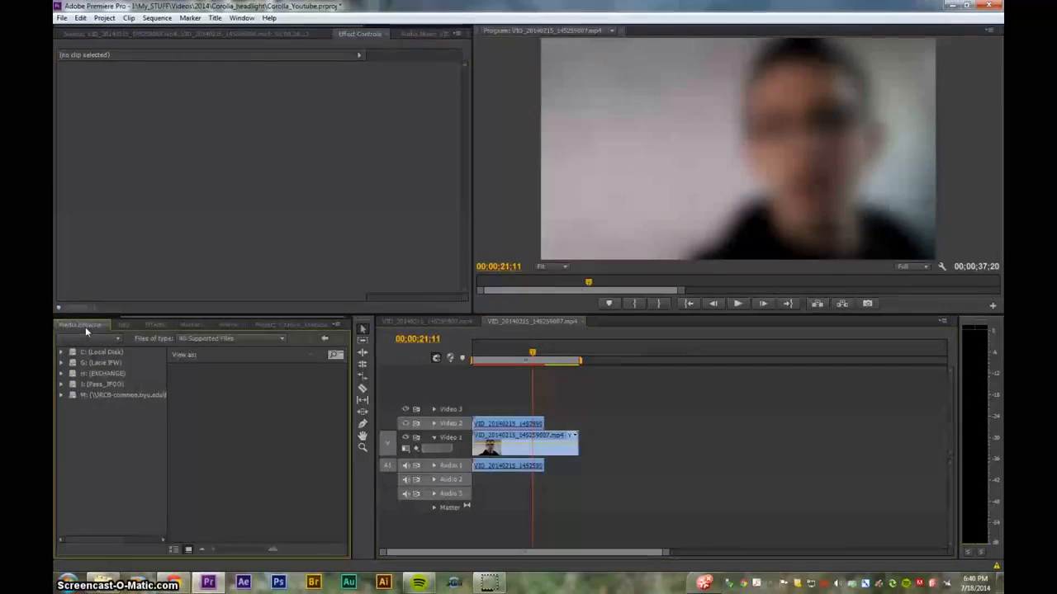
click(299, 327)
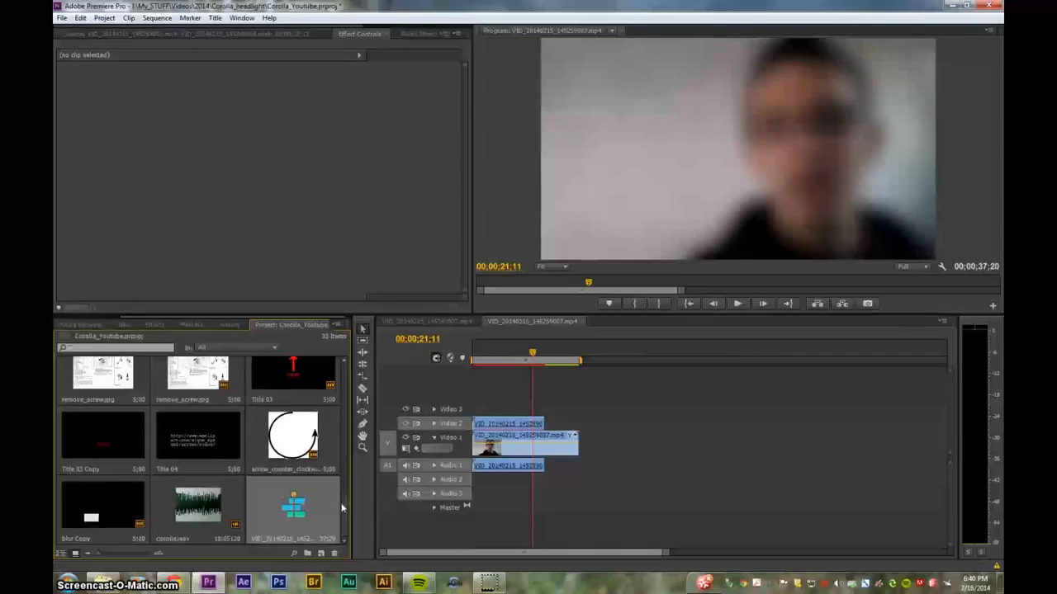
click(321, 554)
click(342, 465)
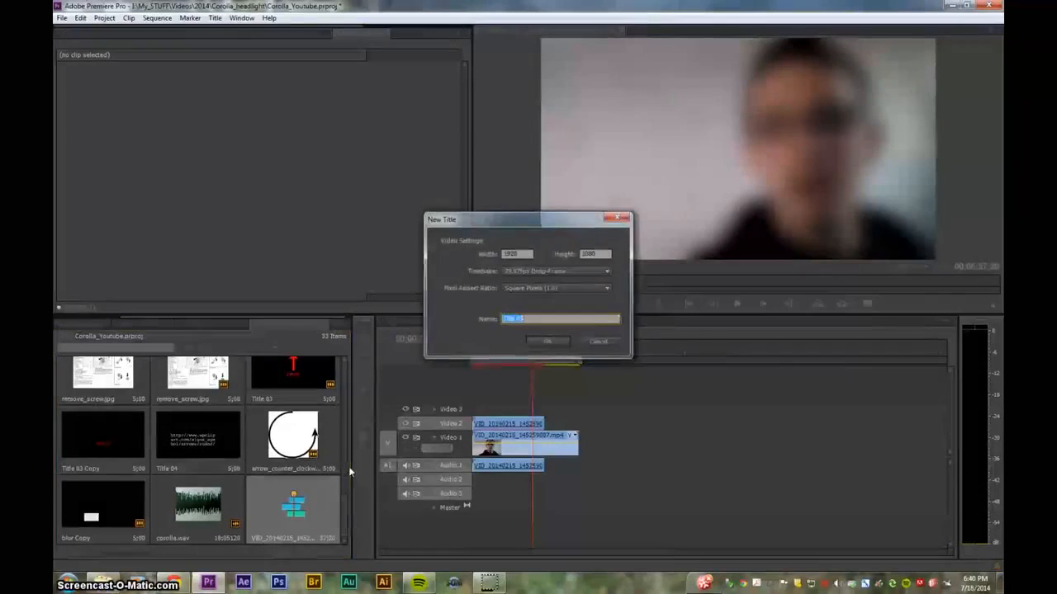
click(547, 342)
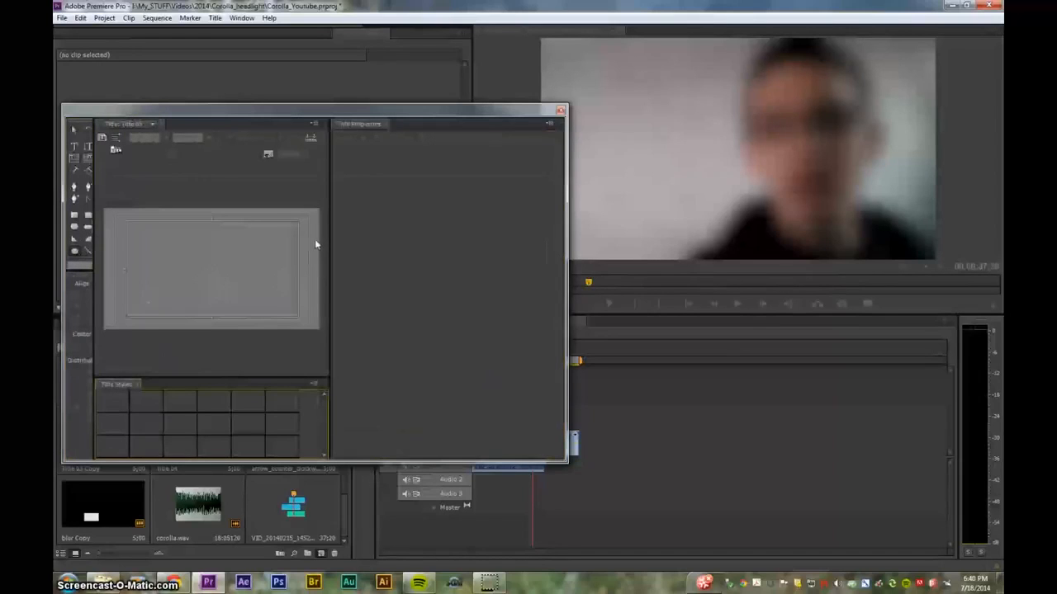
Step: Draw a white, upright ellipse roughly face-sized in the middle of the title and close the title editor
drag(197, 237, 233, 302)
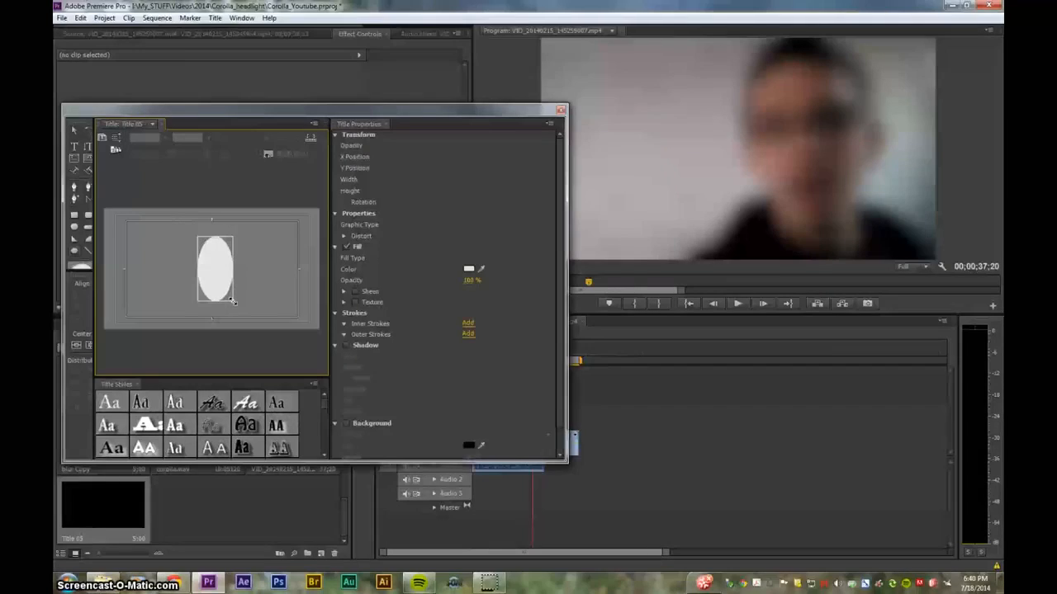
drag(232, 303, 239, 310)
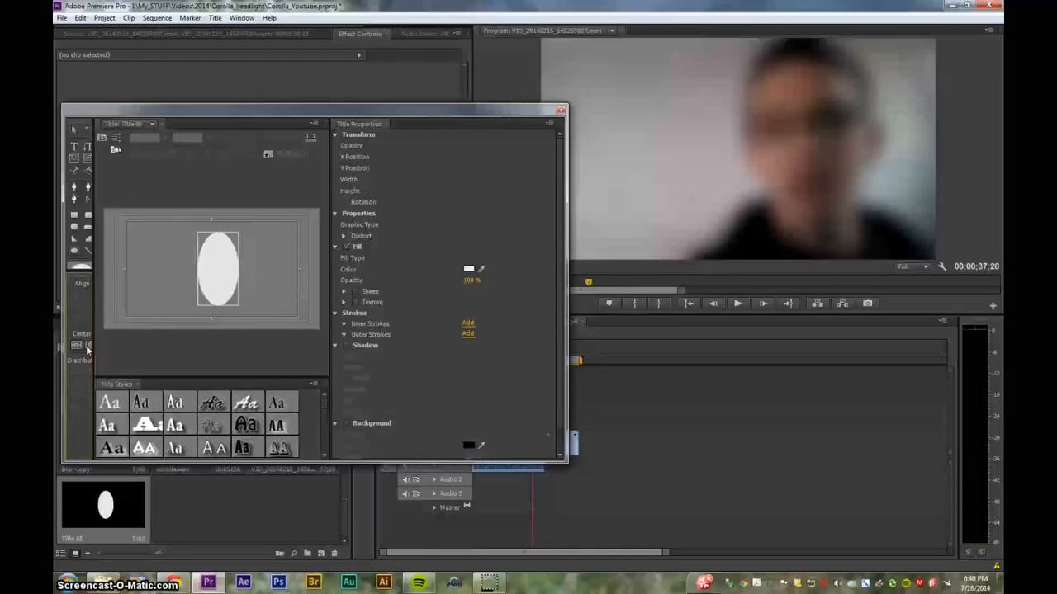
click(561, 109)
Step: Place the ellipse title on Video 3 from the sequence start, matching the length of the Video 2 clip
drag(100, 508, 538, 409)
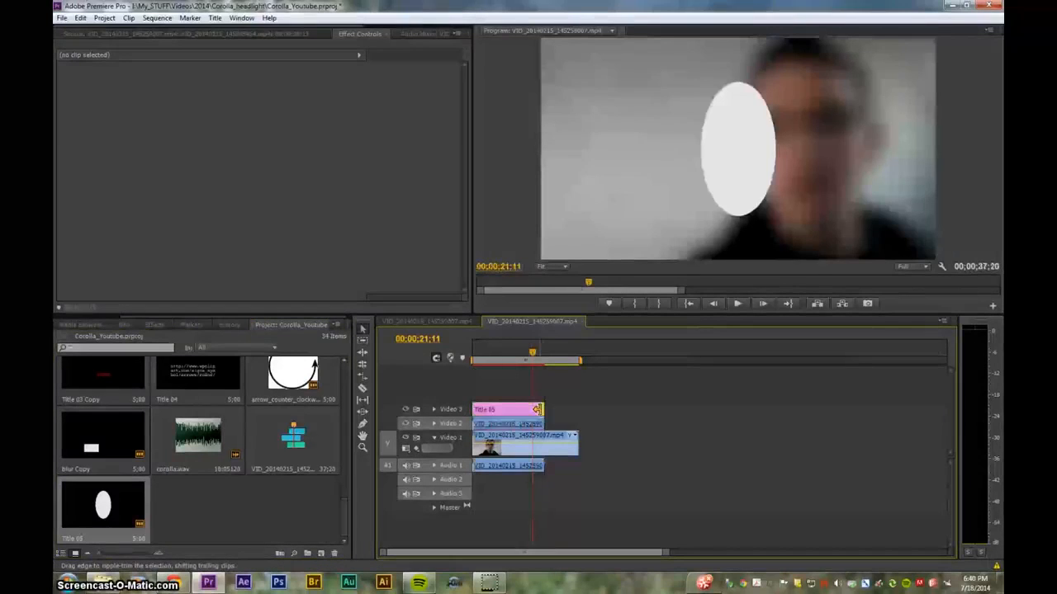
click(492, 410)
Step: Search the effects for "track" and apply Track Matte Key to the blurred clip on Video 2
click(497, 425)
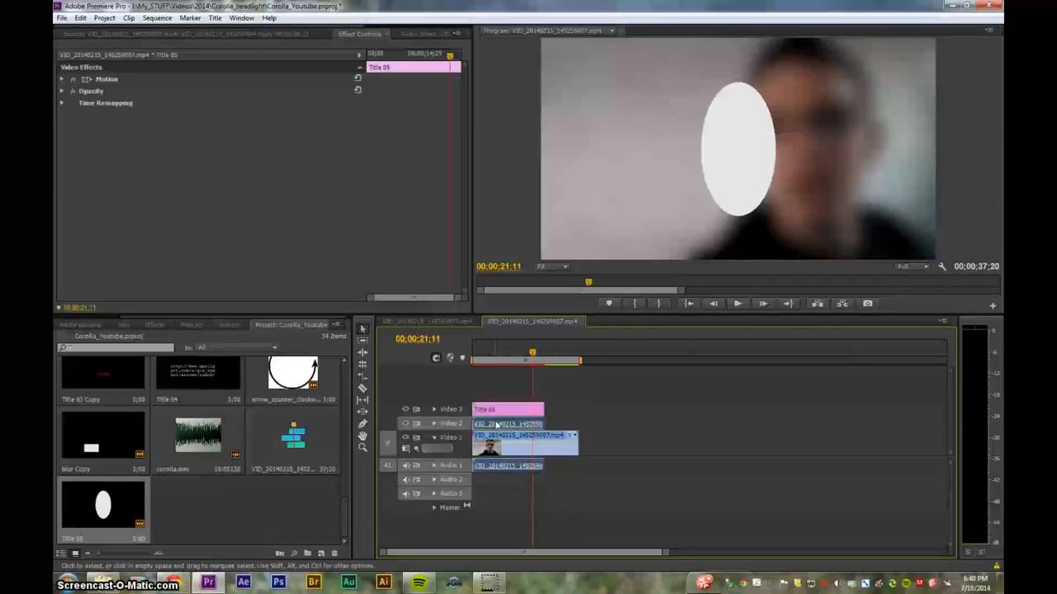
click(154, 325)
text(lur)
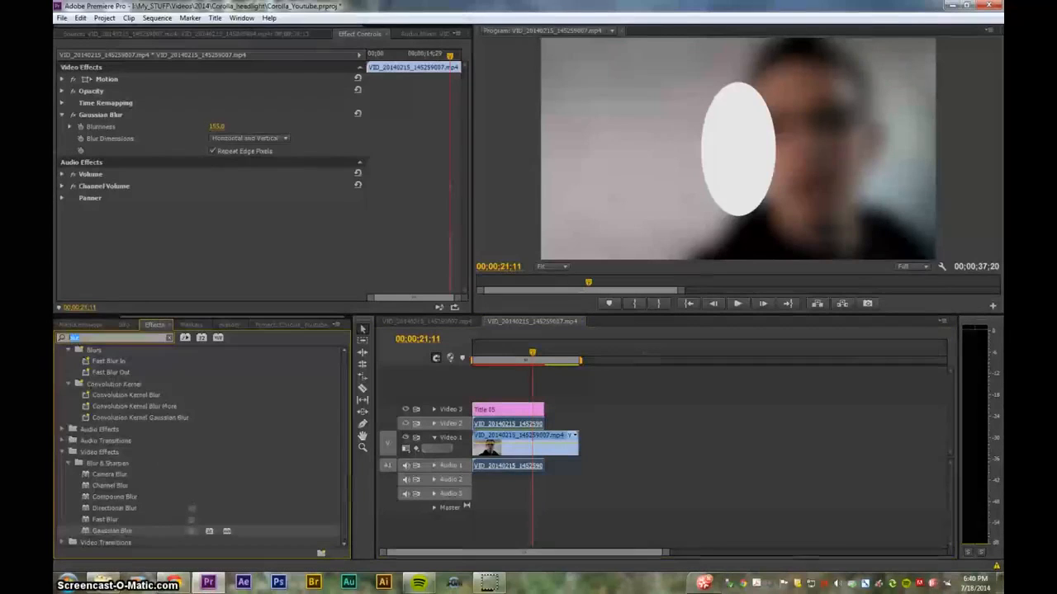
text(ack)
drag(100, 413, 516, 425)
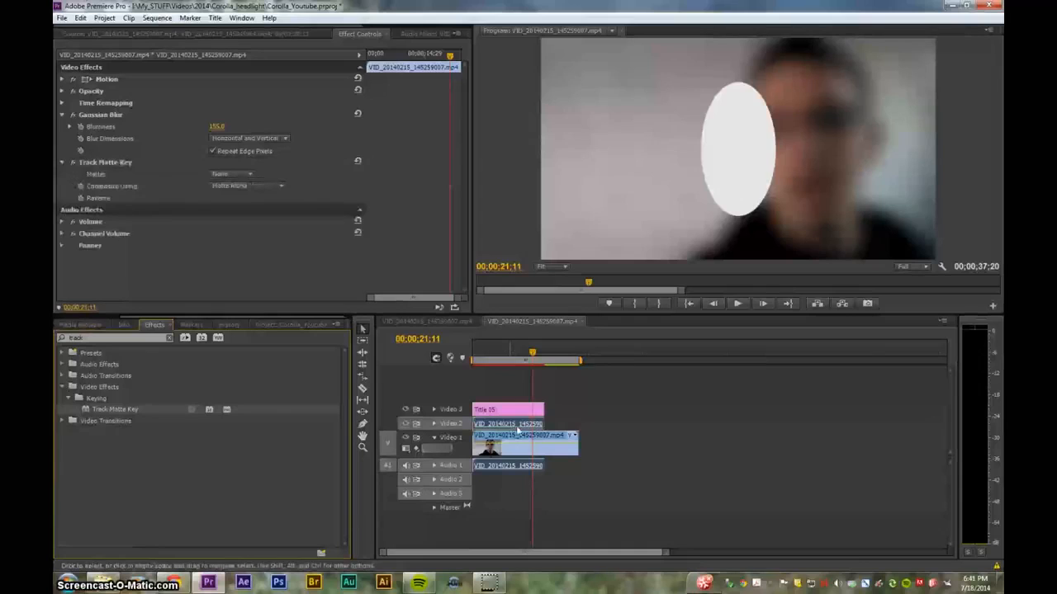
Step: Set the matte of the Track Matte Key on the blurred Video 2 clip to Video 3
click(518, 426)
click(571, 426)
click(511, 426)
click(230, 172)
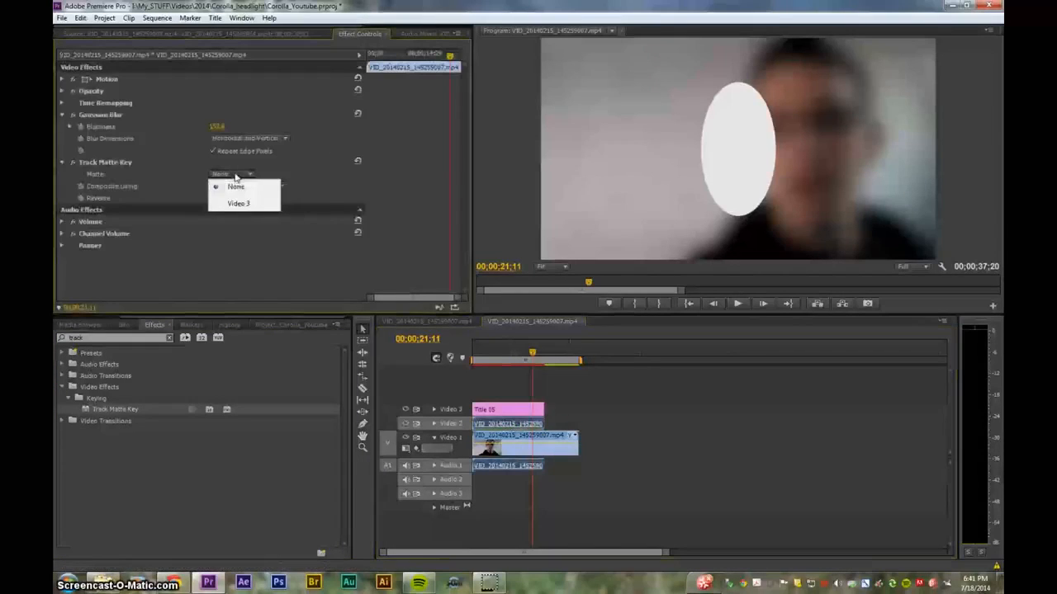
click(238, 203)
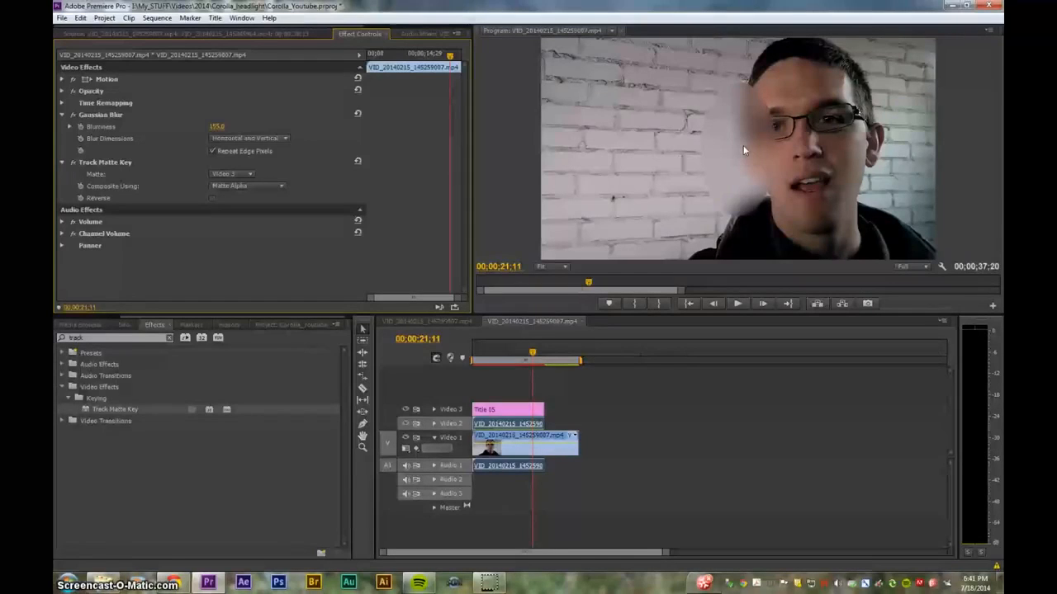
Step: At the sequence start, move the ellipse title over the face, at about 1151 horizontally, and enlarge its scale to about 162
click(504, 412)
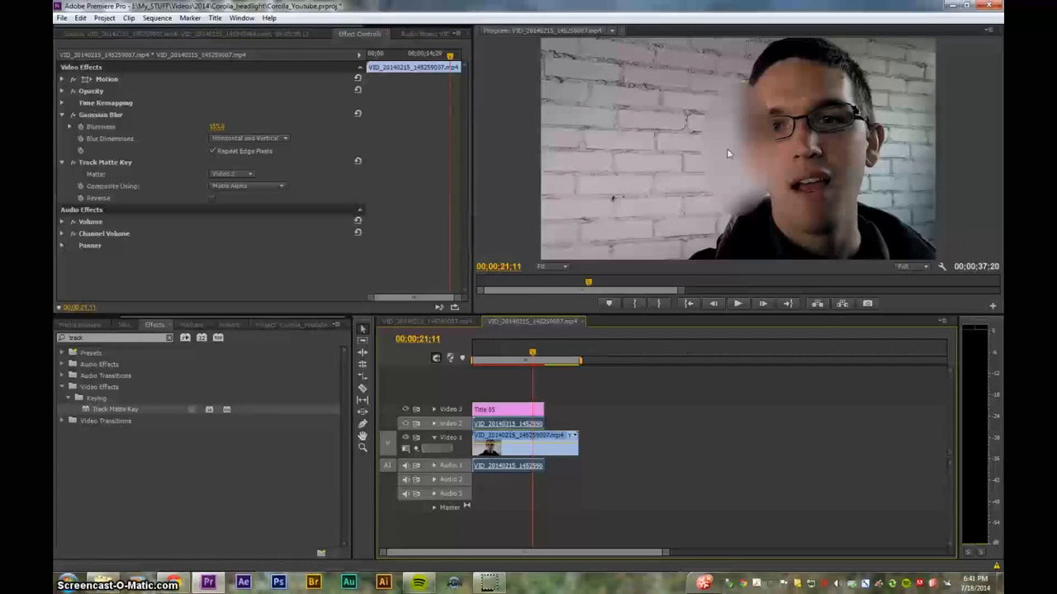
double_click(502, 409)
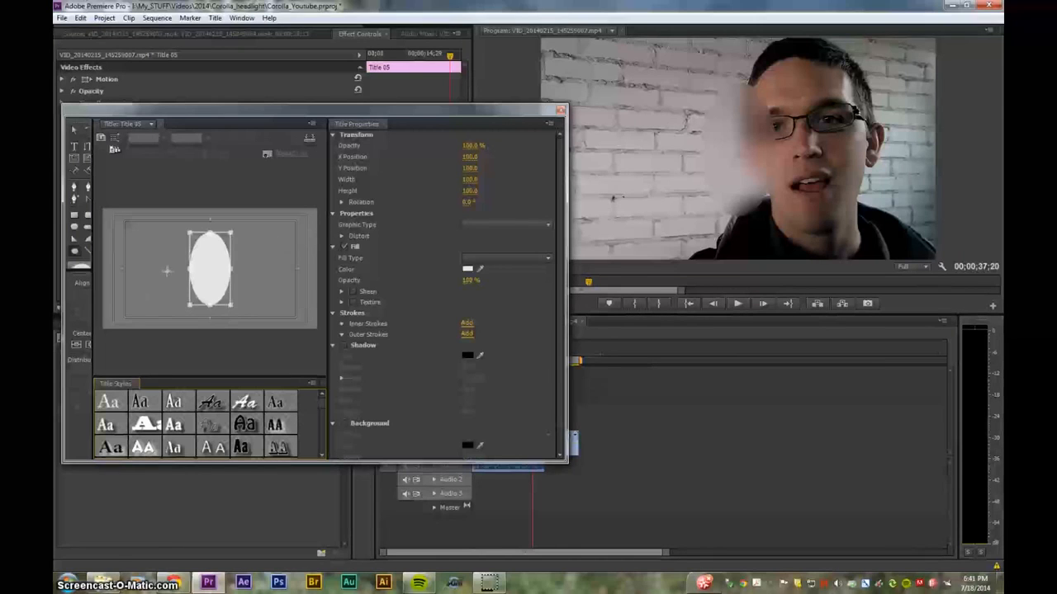
click(559, 110)
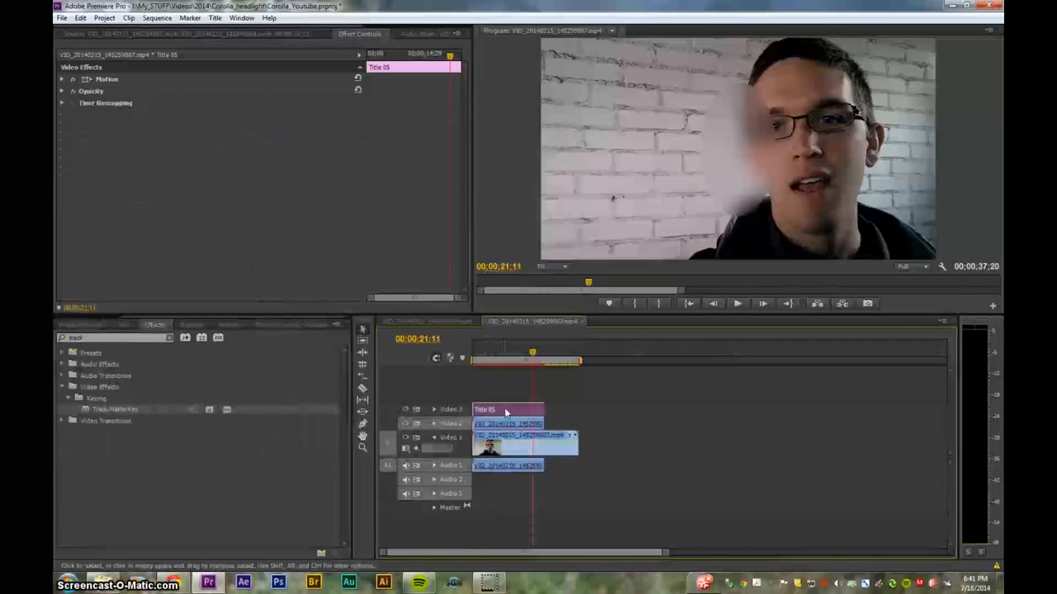
click(61, 80)
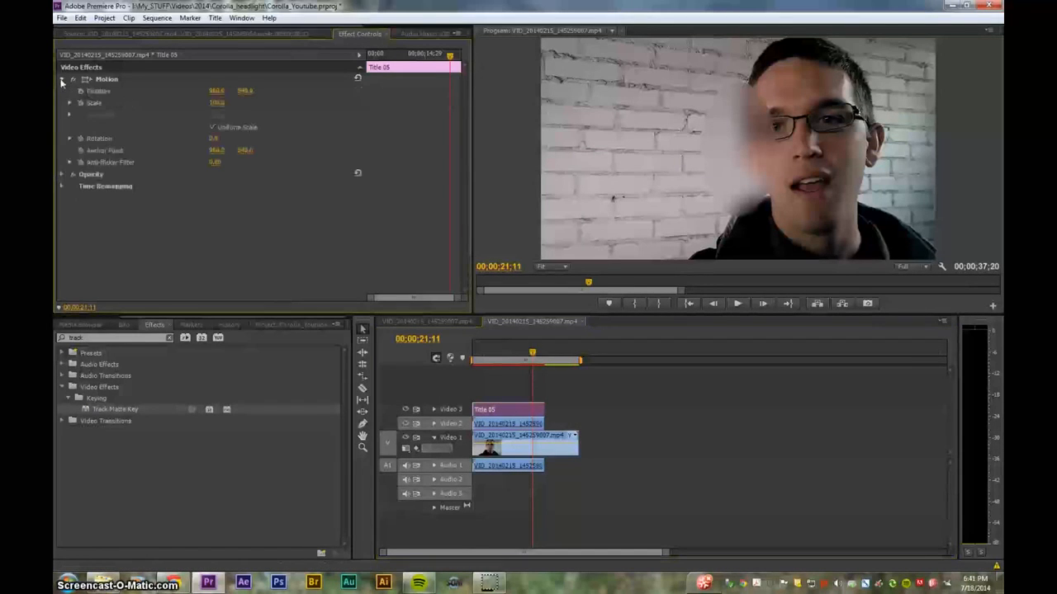
drag(505, 353, 449, 356)
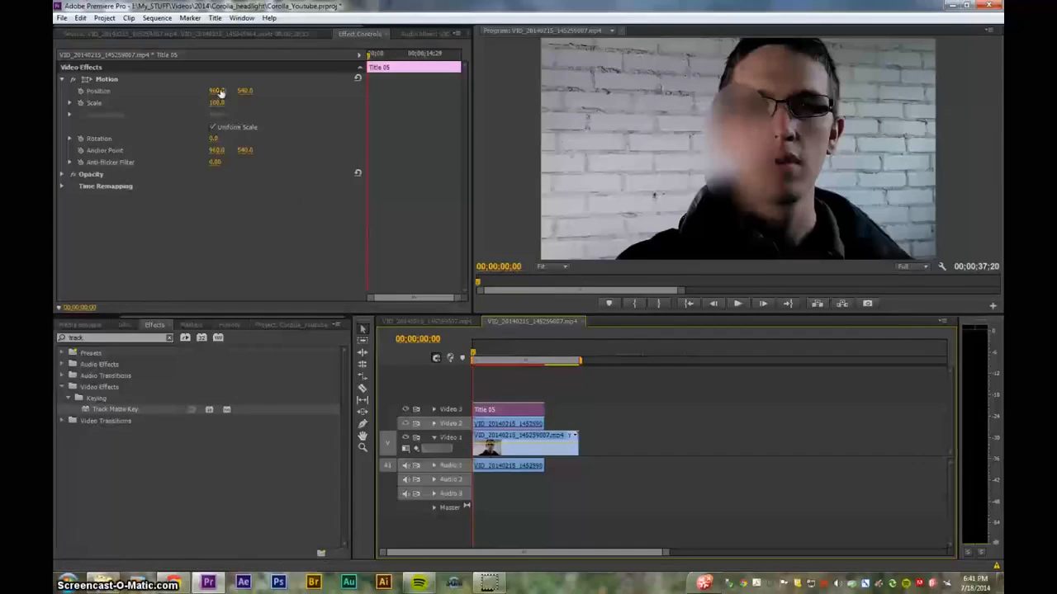
drag(221, 93, 327, 93)
mouse_move(237, 92)
mouse_down()
mouse_move(258, 91)
mouse_move(251, 103)
mouse_move(149, 96)
mouse_move(232, 109)
mouse_up()
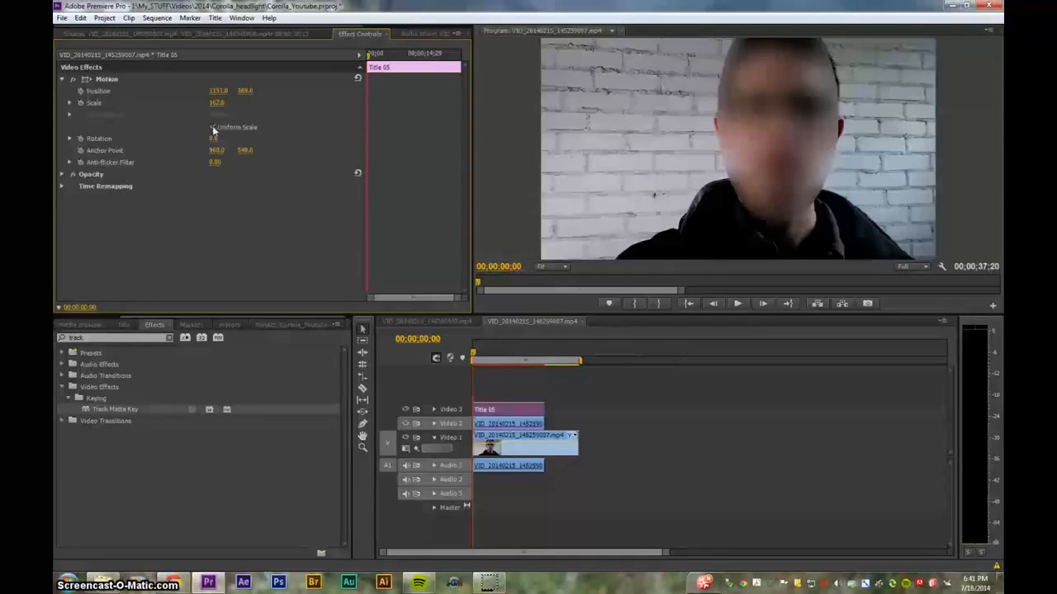
Step: Turn off Uniform Scale for the ellipse title and set Scale Height to 162 and Scale Width to about 191
click(213, 129)
click(217, 103)
text(162)
key(Tab)
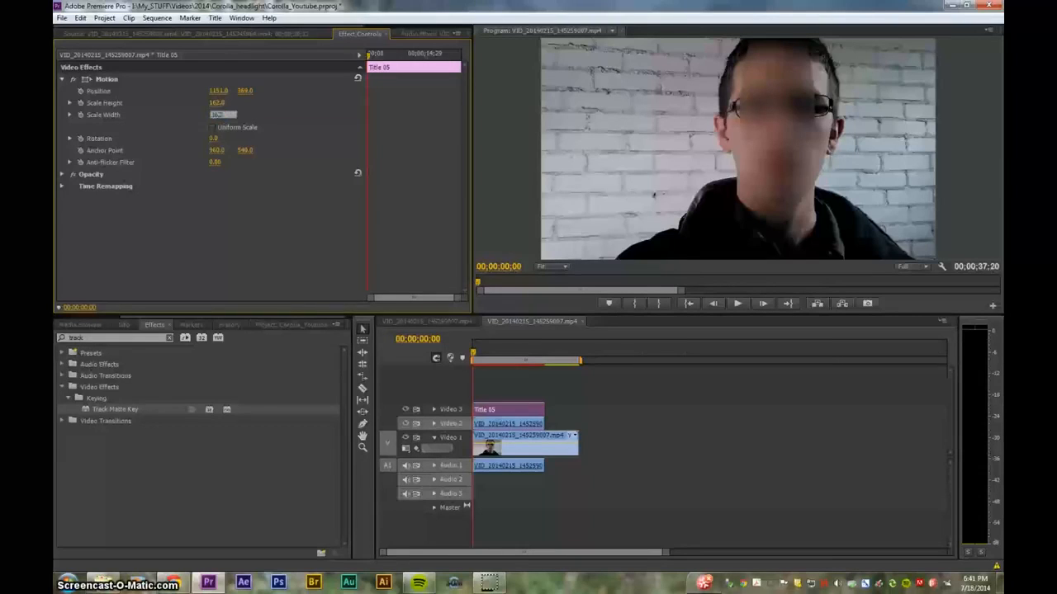
text(142)
key(Return)
drag(220, 115, 243, 116)
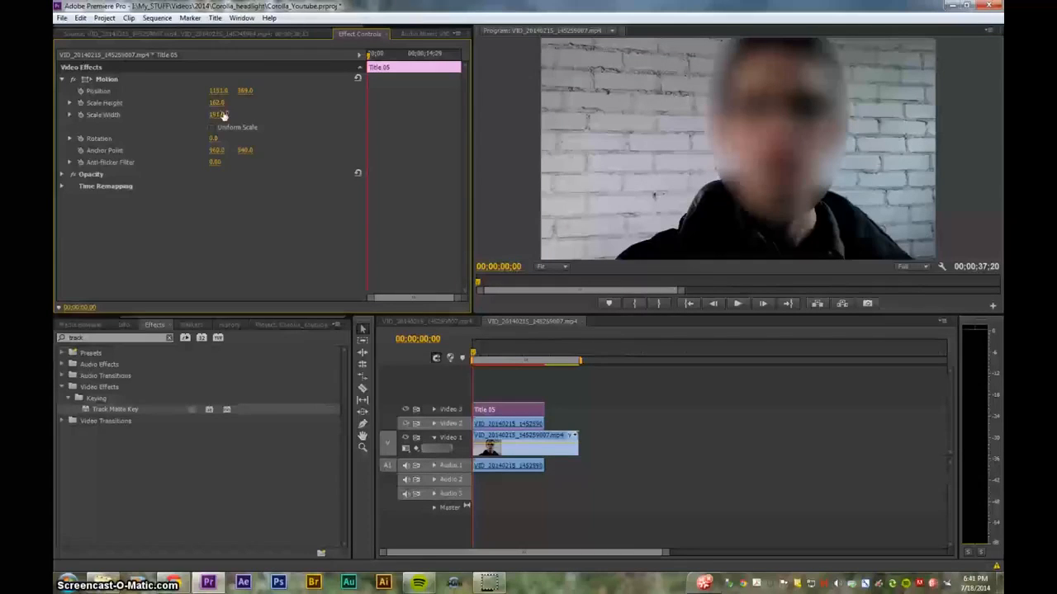
Step: Start keyframing the ellipse title's Position, Scale Height, Scale Width and Rotation at the sequence start
click(80, 115)
click(80, 103)
click(80, 91)
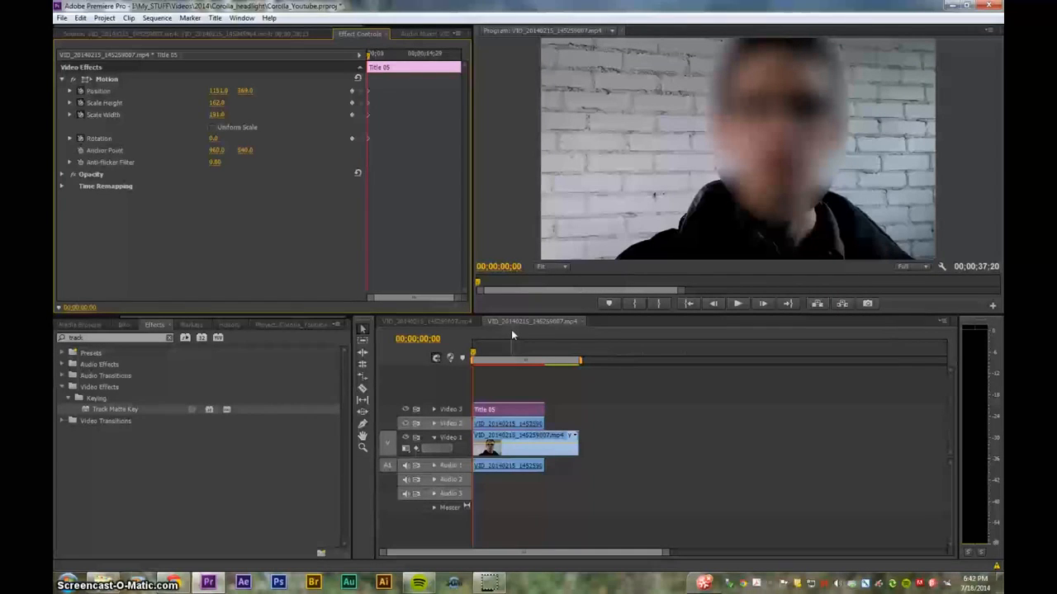
Step: Find the moment just before the head moves, near 00;00;01;16, and add Position, Scale Height and Scale Width keyframes to the ellipse title there
key(space)
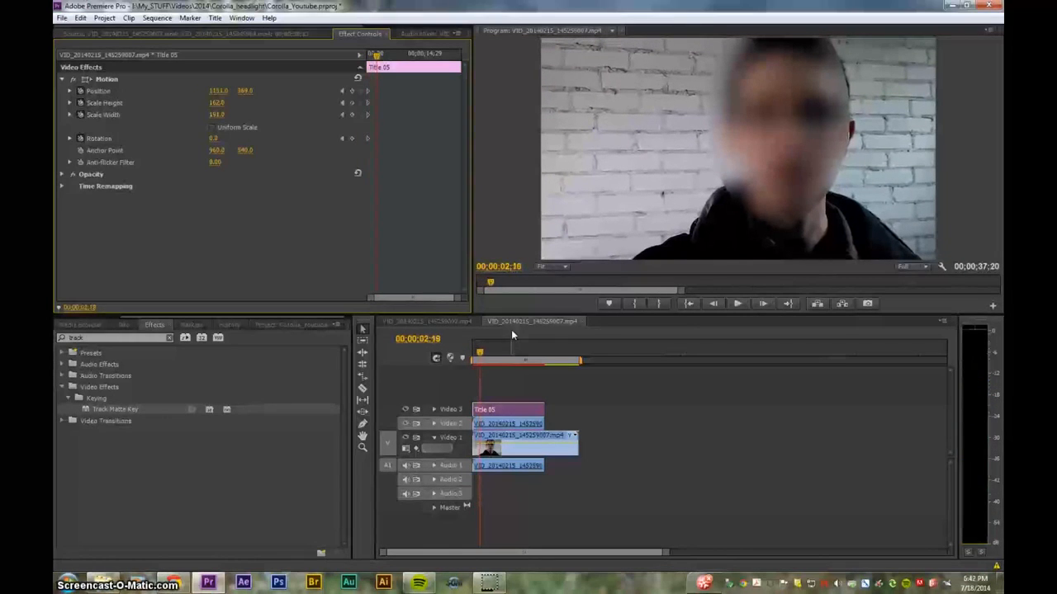
click(477, 357)
drag(477, 357, 475, 357)
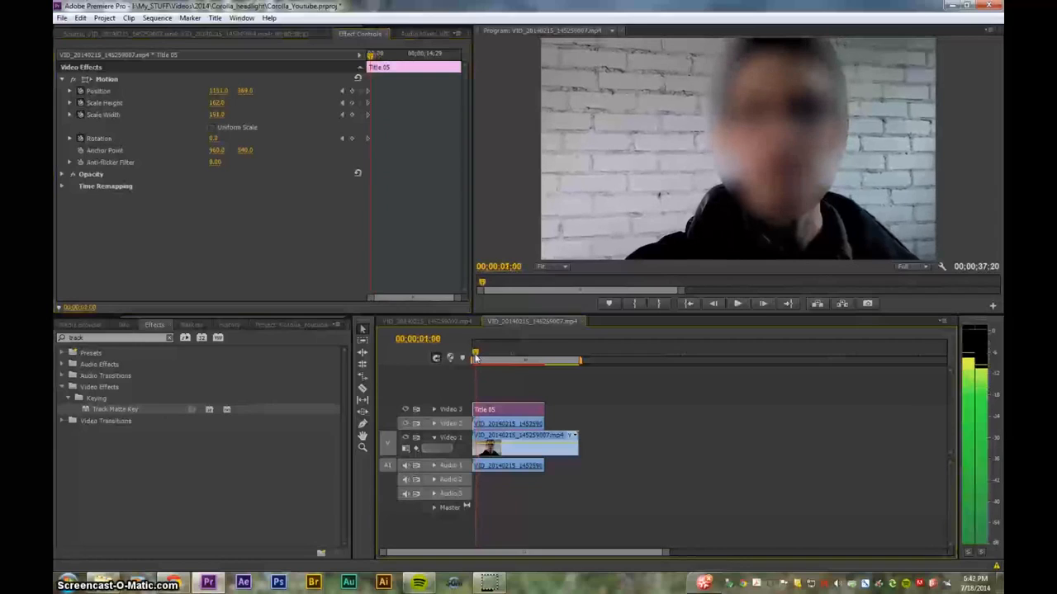
key(space)
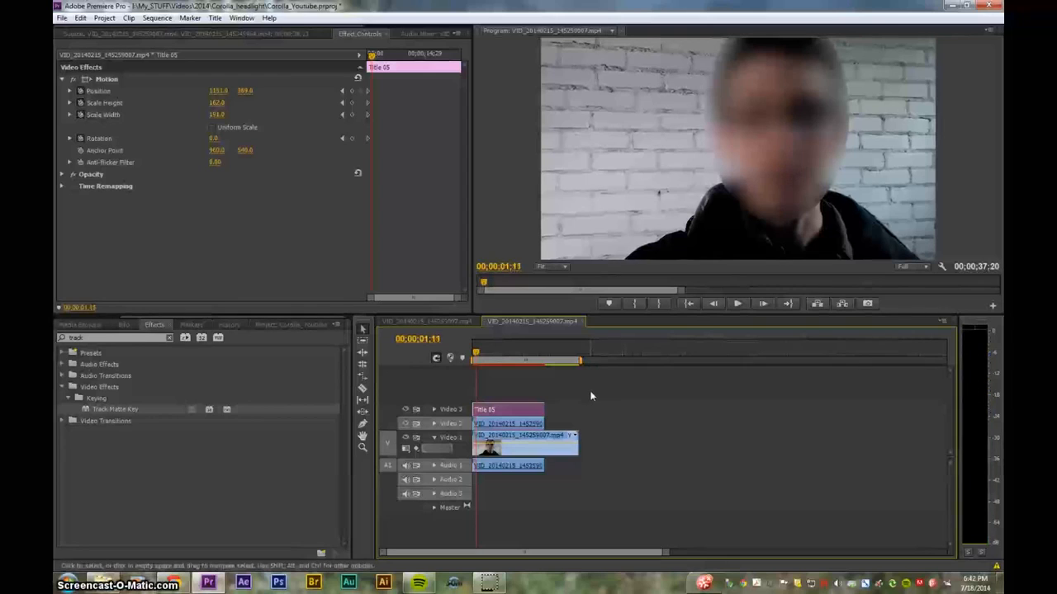
key(Left)
key(Left)
key(Left)
key(Left)
key(Left)
key(Left)
key(Left)
key(Left)
key(Left)
key(Left)
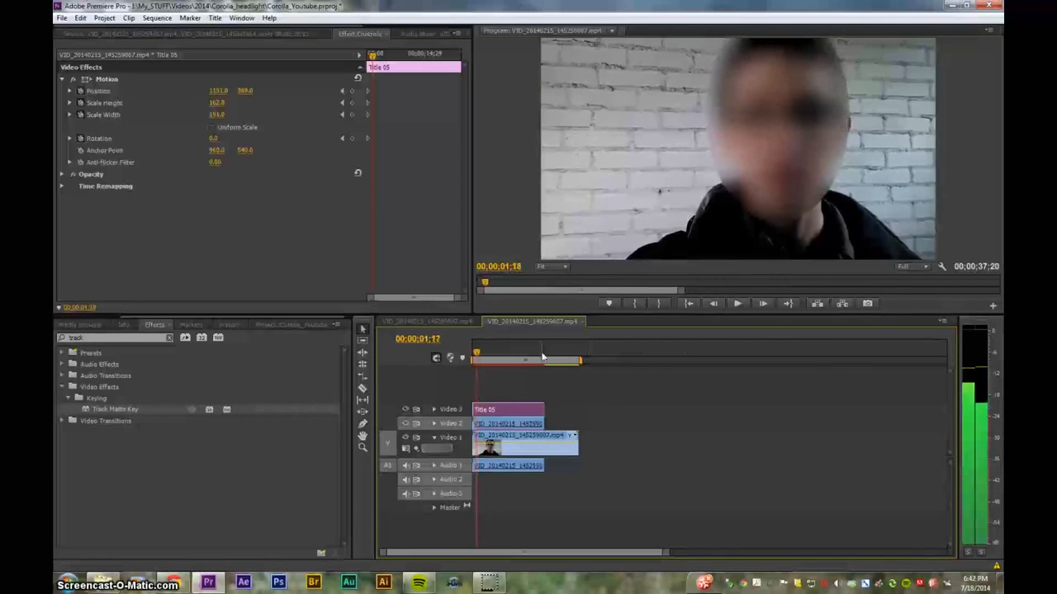
click(351, 114)
click(352, 90)
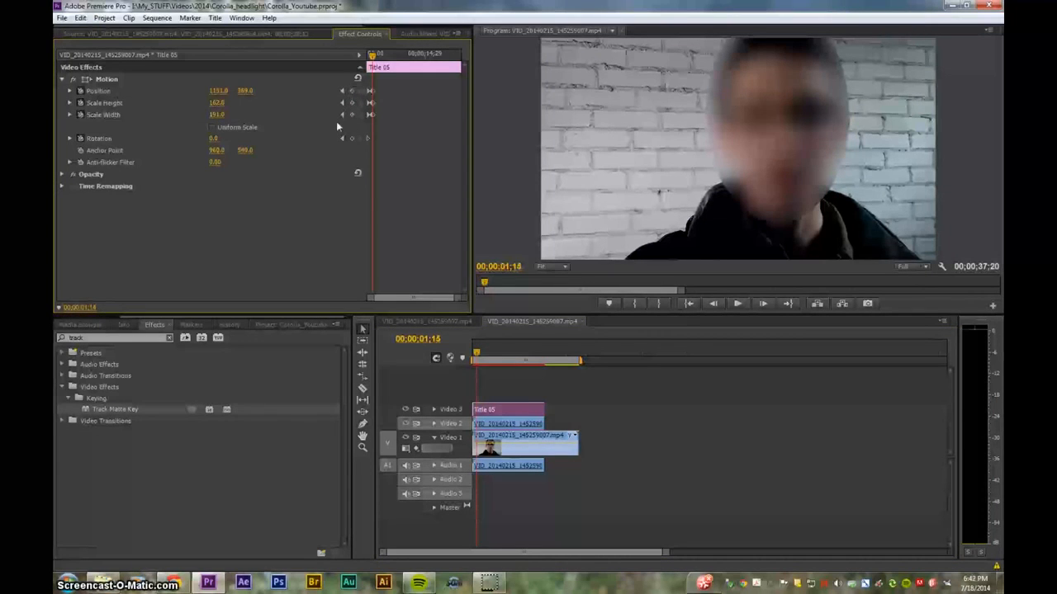
Step: At 00;00;02;21, shift the ellipse title's horizontal position to about 1208 so it covers the moved face
key(space)
key(space)
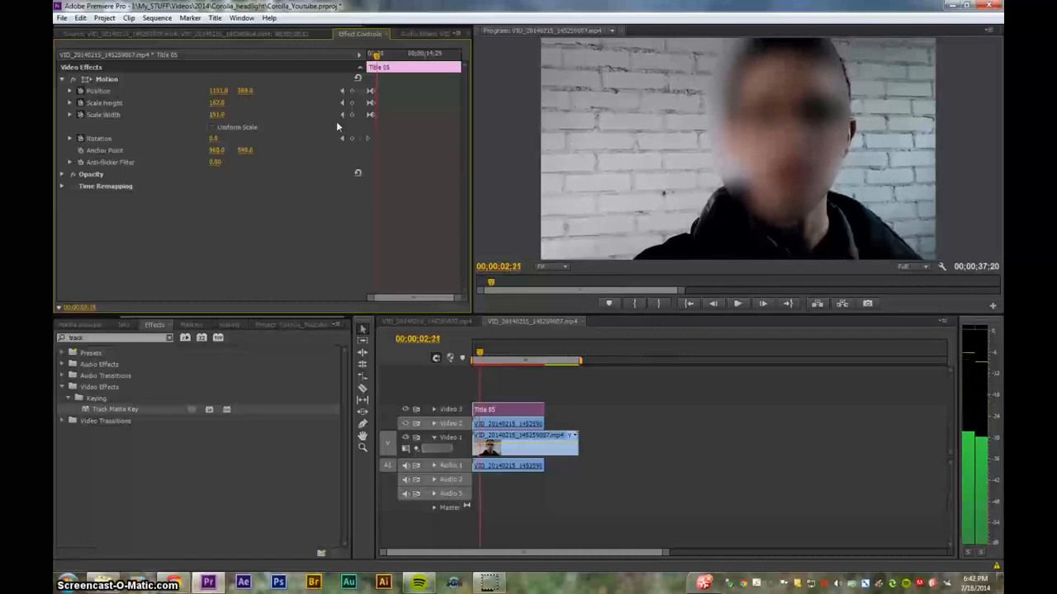
drag(218, 91, 350, 91)
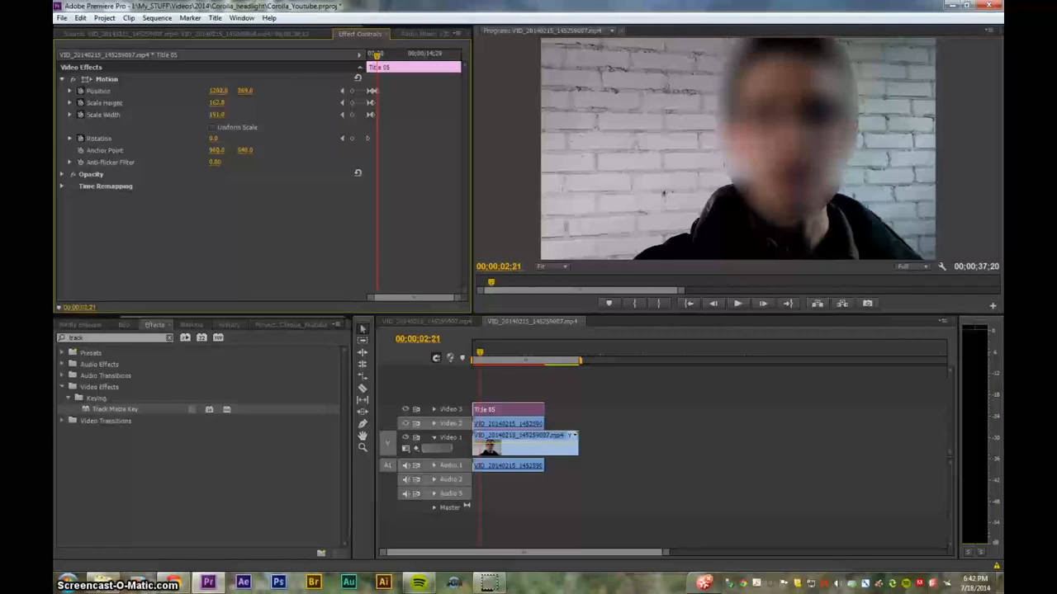
Step: Step back before the last Position change and play through to 00;00;04;08 to check how the blur follows the face
click(480, 357)
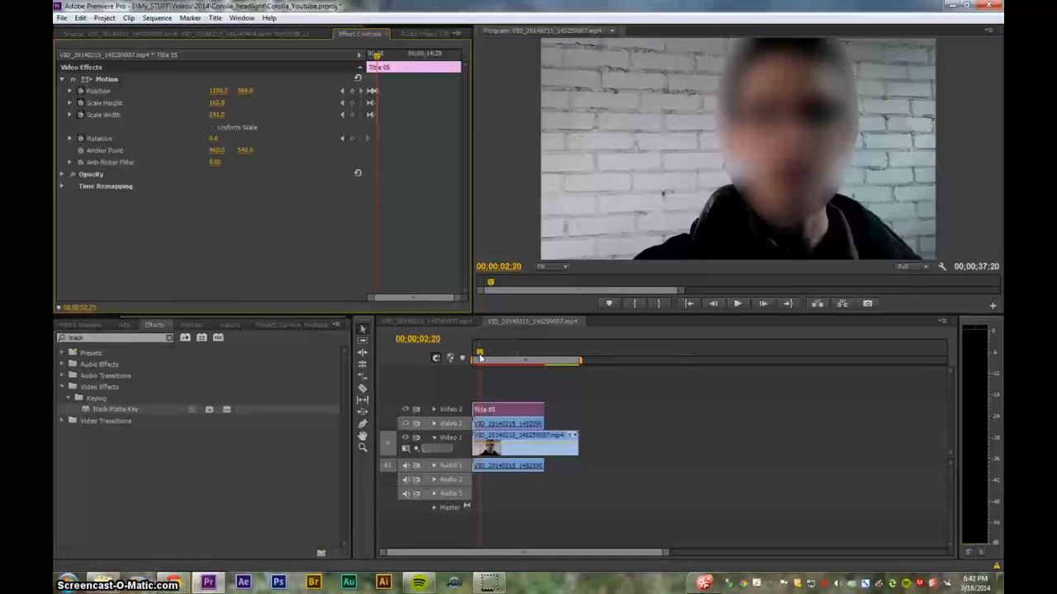
key(Left)
key(Left)
key(Left)
key(Left)
key(Left)
key(Left)
key(Left)
key(Left)
key(Left)
key(Left)
key(Left)
key(Left)
key(Left)
key(Left)
key(Left)
key(Left)
key(Left)
key(Left)
key(Left)
key(Left)
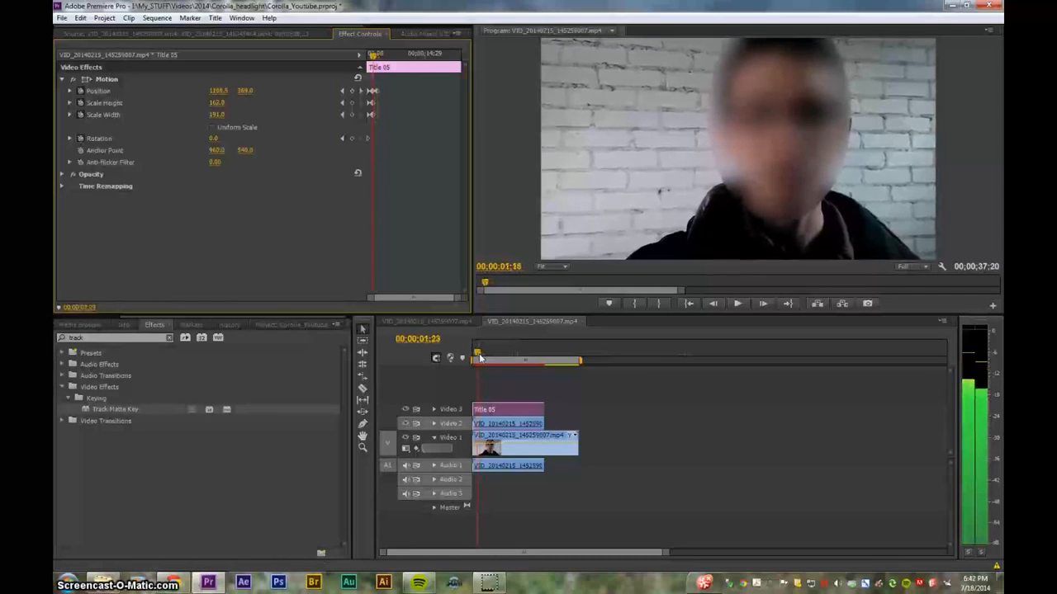
key(space)
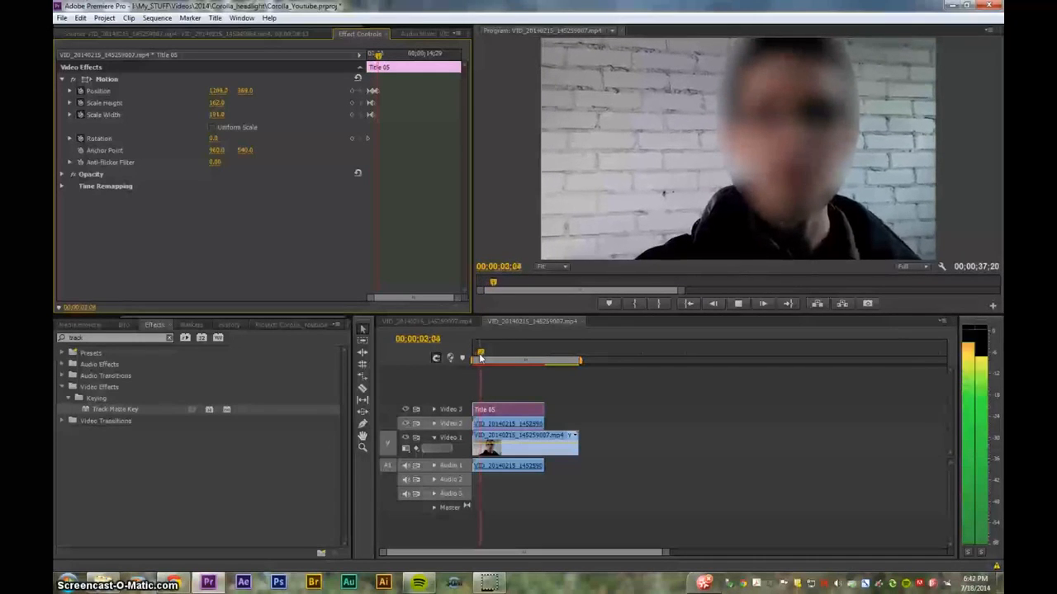
key(space)
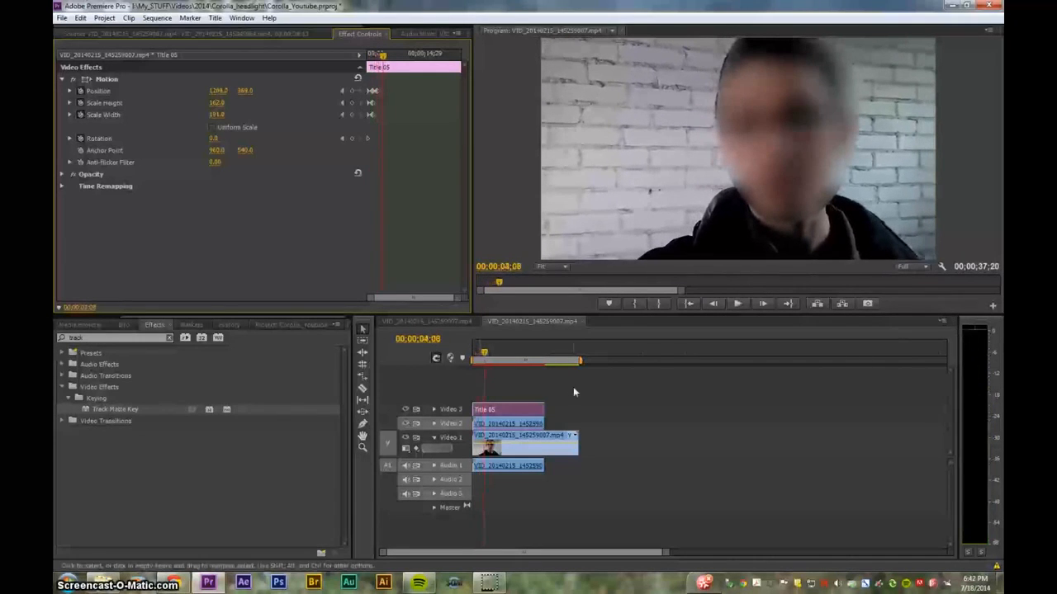
Step: Add Position, Scale Height and Scale Width keyframes to the ellipse title at 00;00;03;22
click(485, 356)
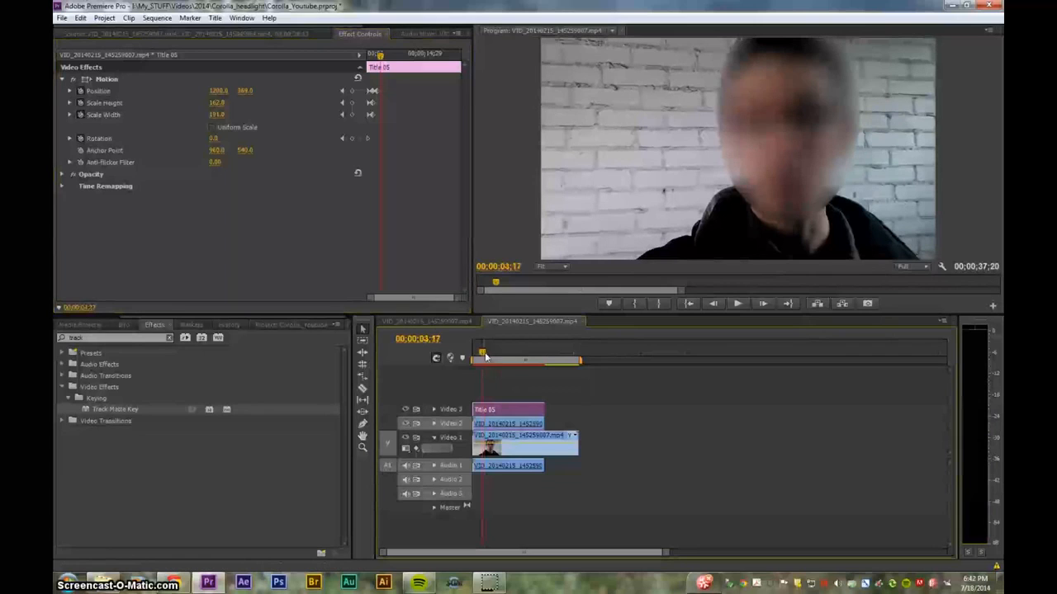
key(space)
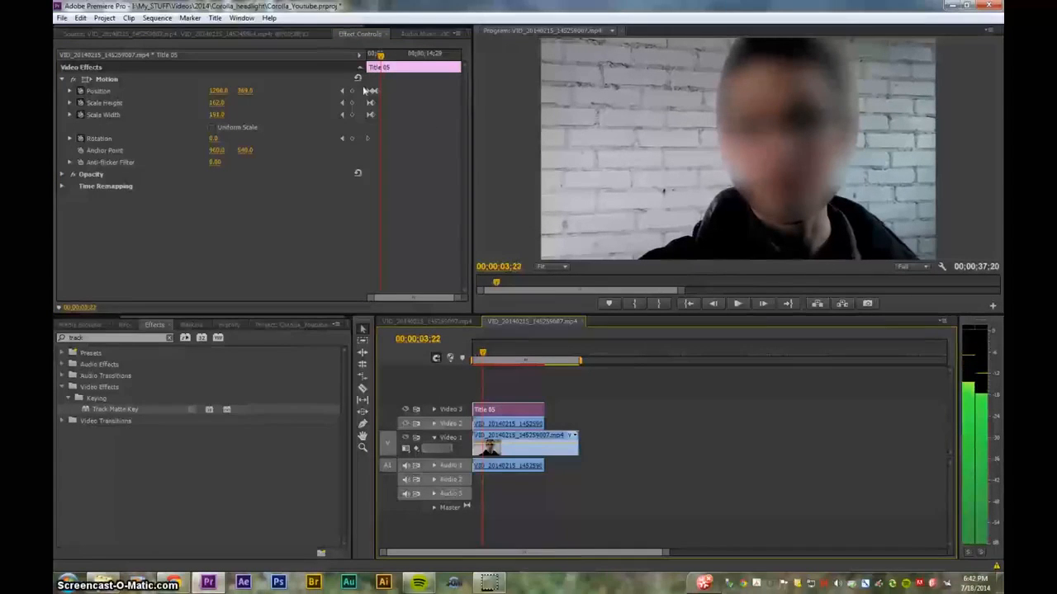
key(space)
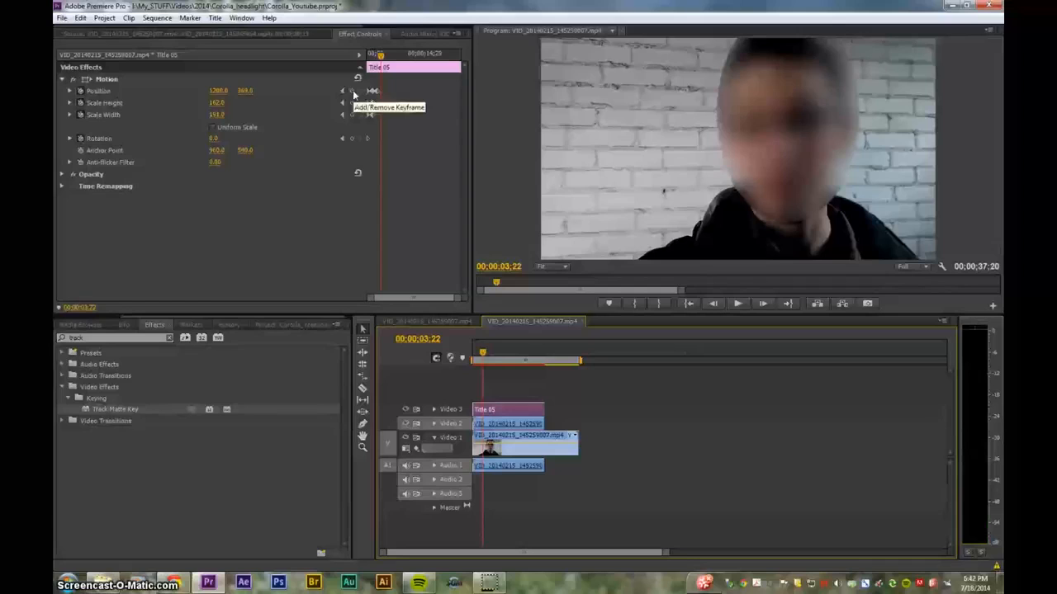
click(353, 91)
click(352, 102)
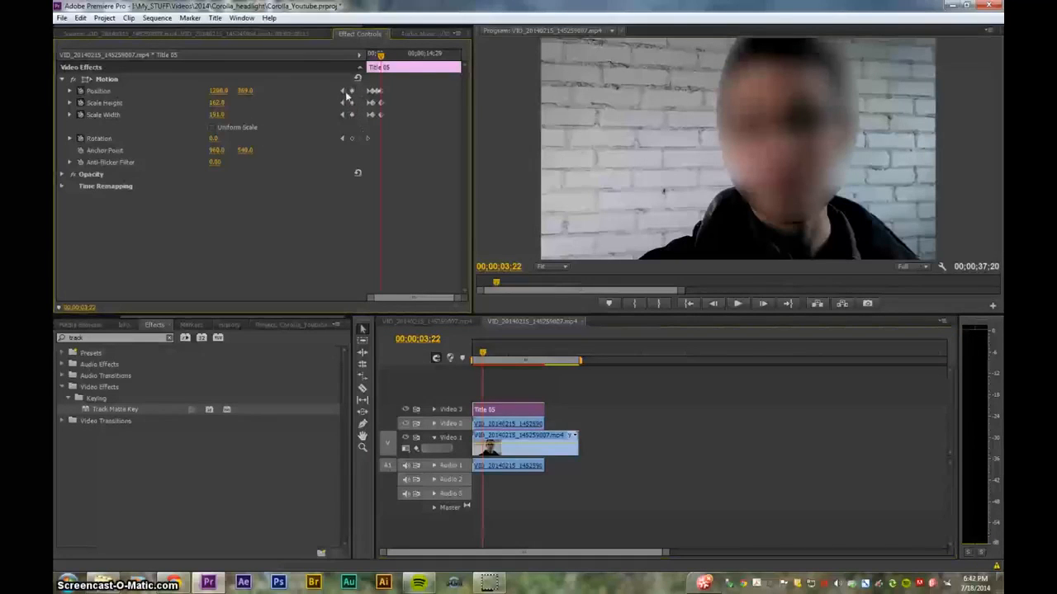
click(343, 93)
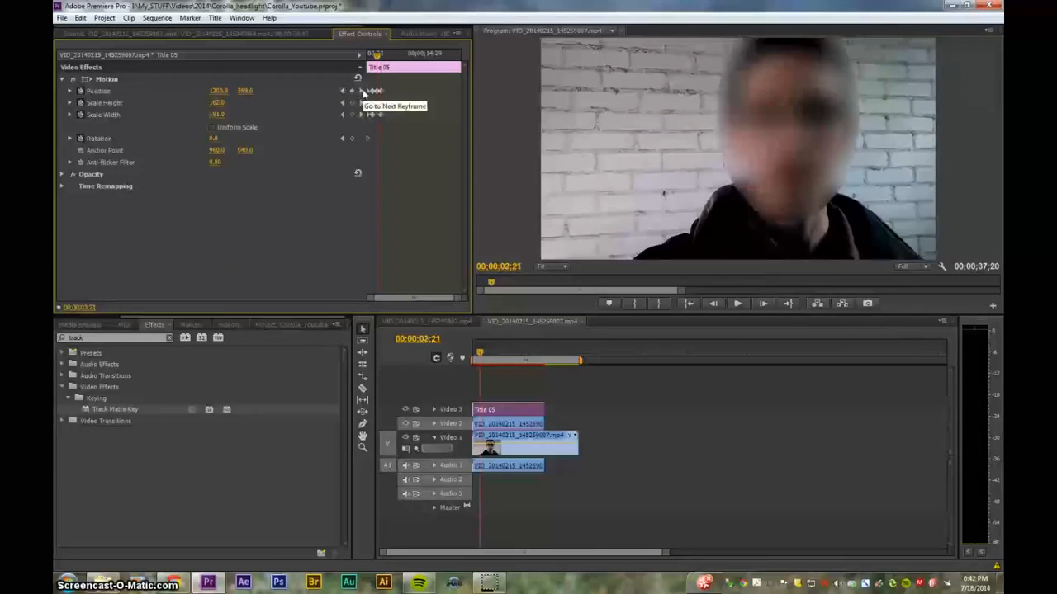
click(360, 92)
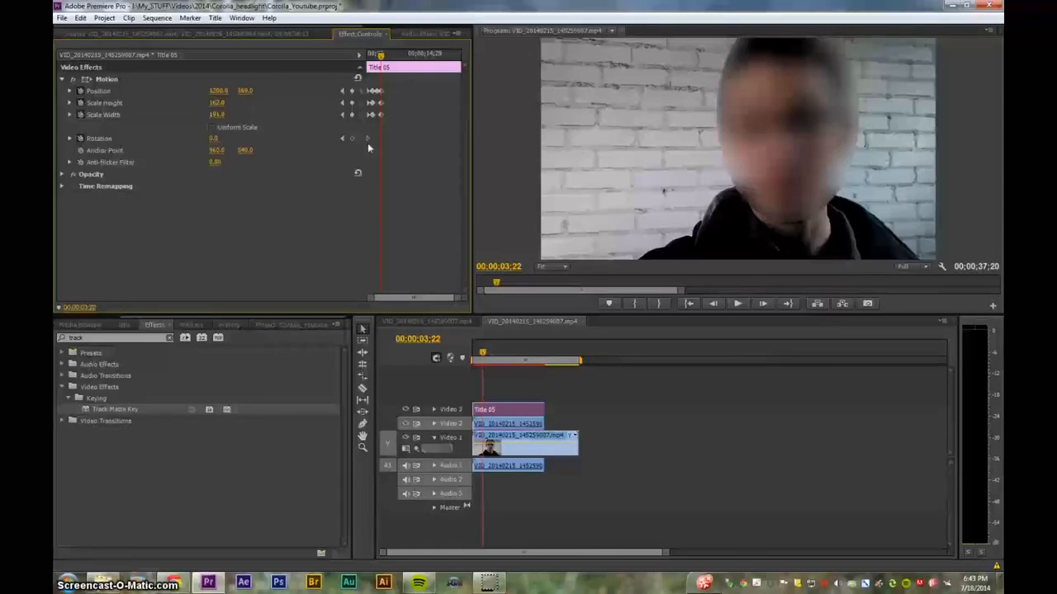
Step: At 00;00;04;07, set the ellipse title's Rotation to about -2° and its Scale Width to about 201
key(space)
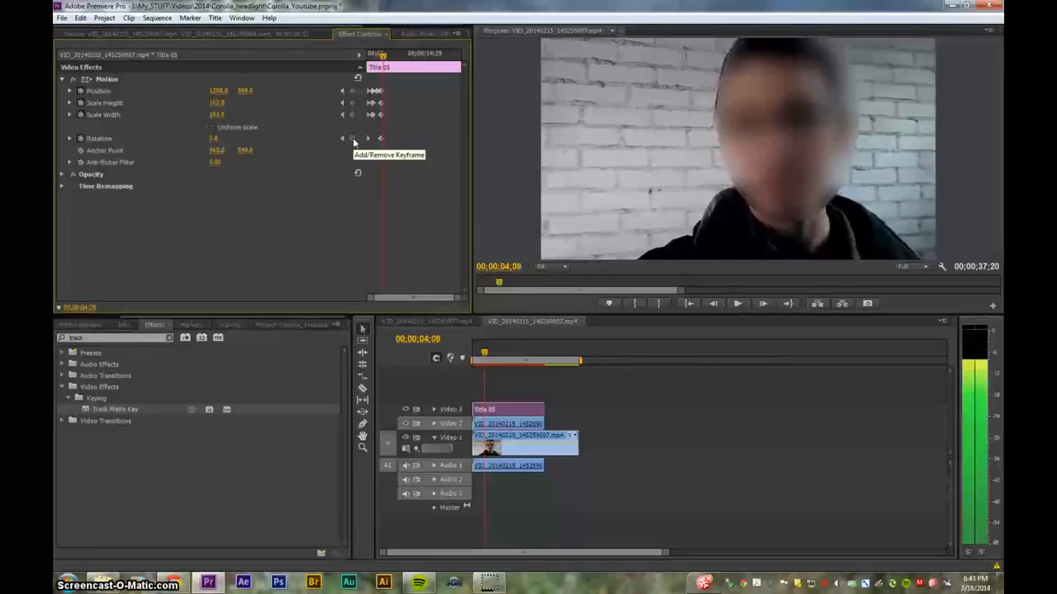
key(Left)
key(Left)
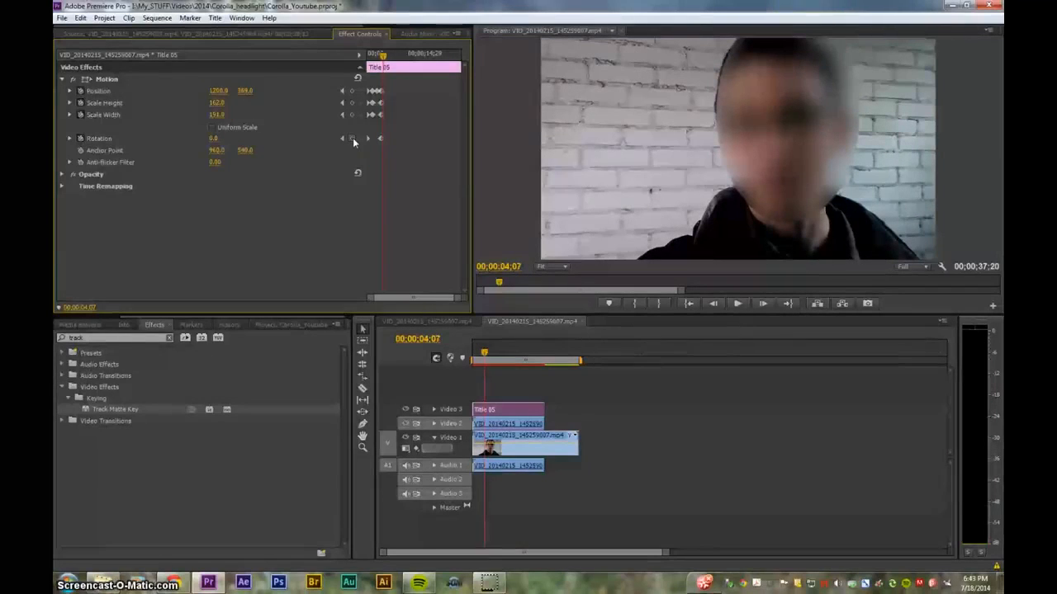
drag(237, 145, 210, 145)
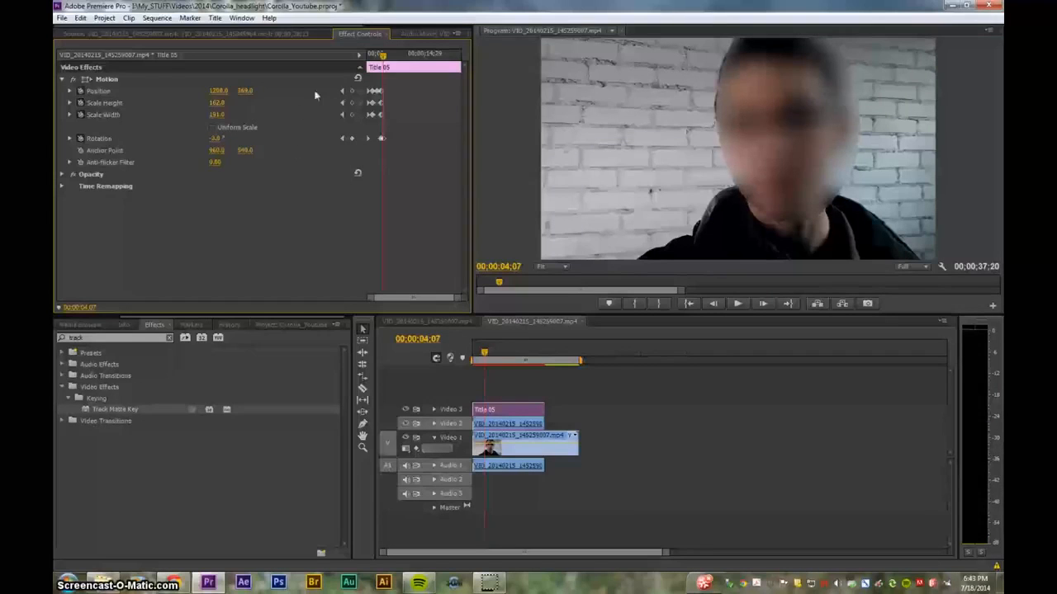
drag(216, 115, 223, 116)
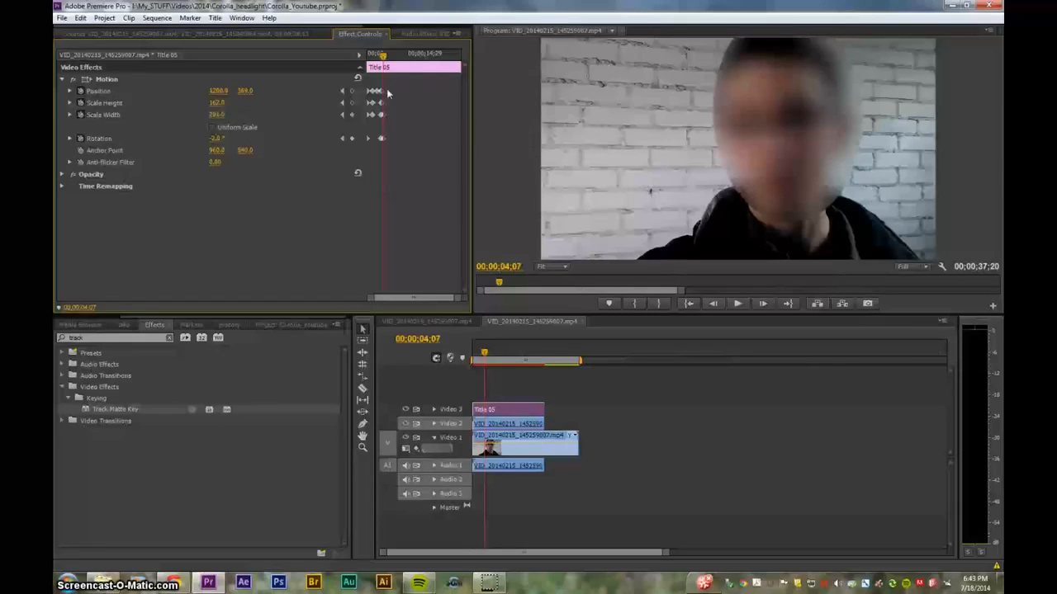
Step: Play from the 00;00;03;22 keyframe to about 00;00;04;24 and return to the 00;00;04;07 keyframe to check how the blur follows the face
click(344, 121)
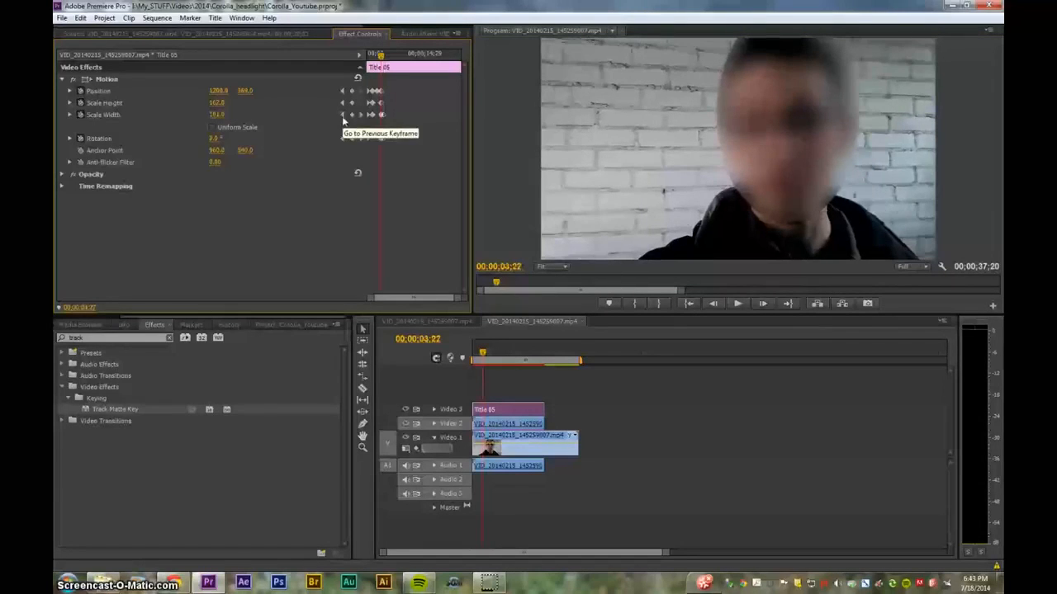
key(space)
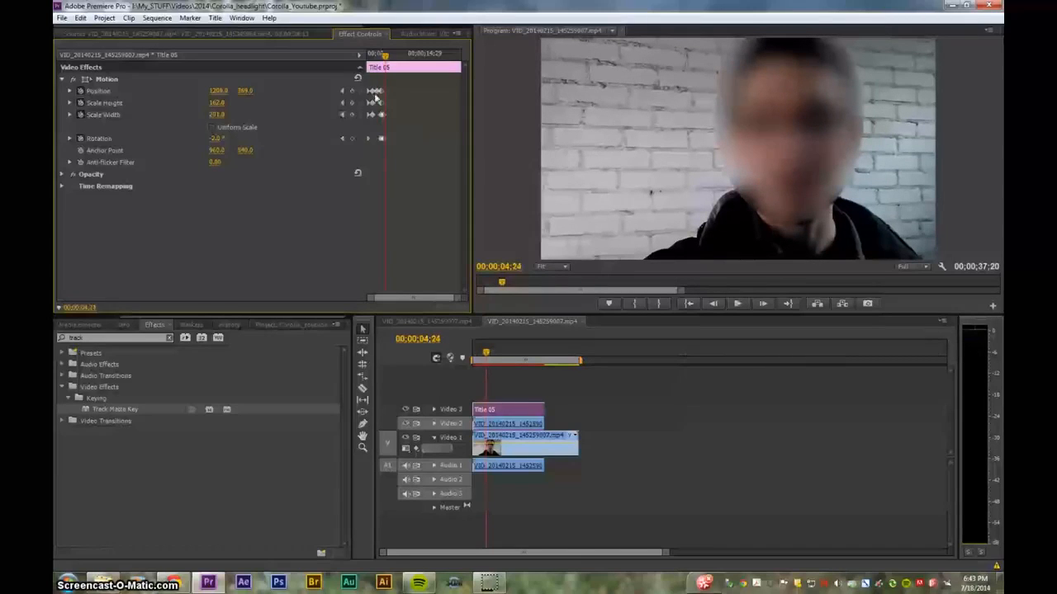
key(Left)
key(Left)
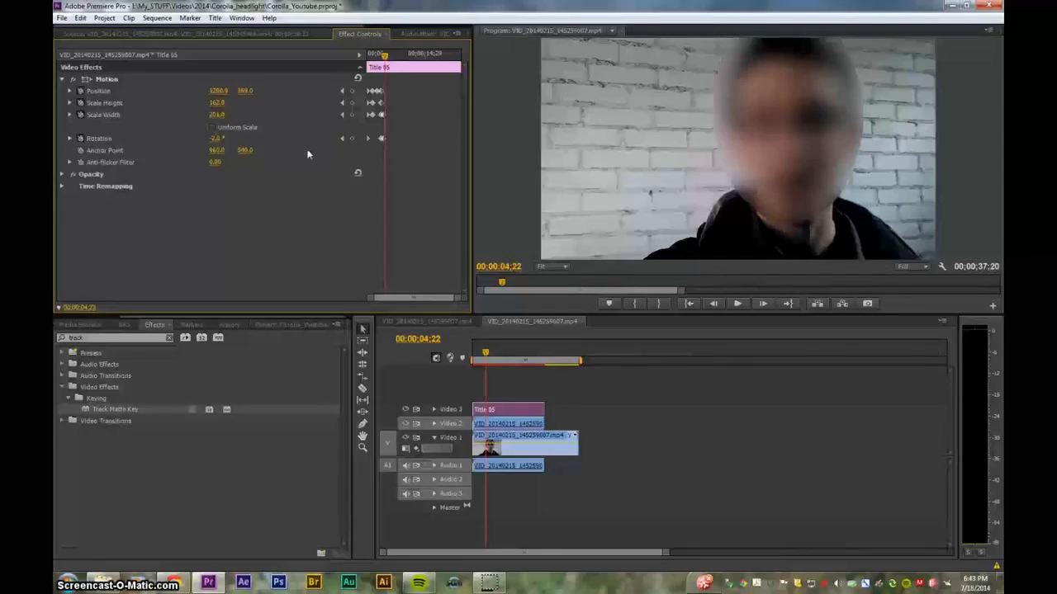
click(343, 115)
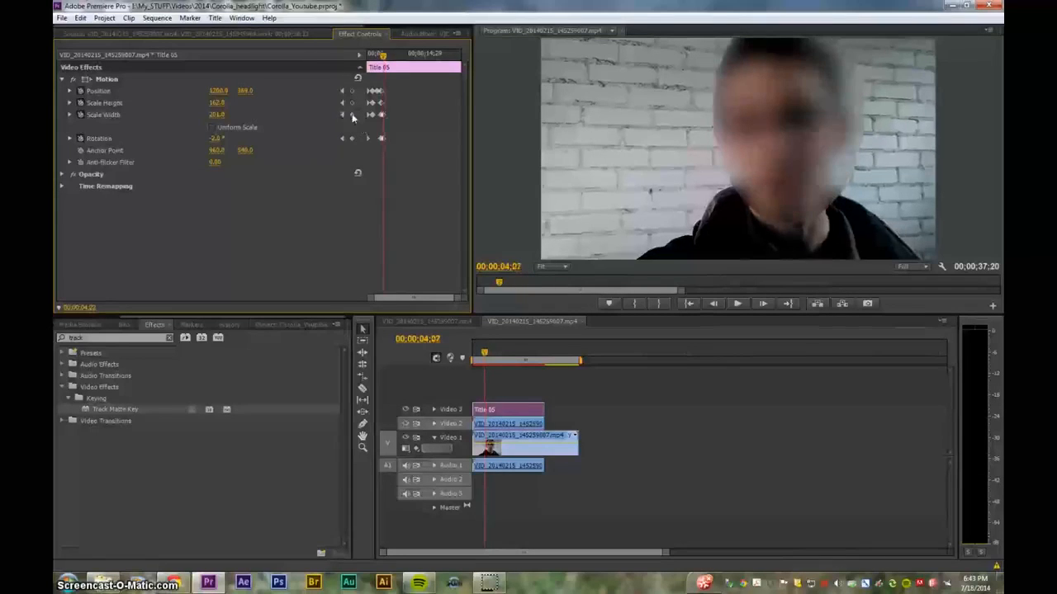
Step: At 00;00;05;20, add Position, Scale Height and Scale Width keyframes to the ellipse title, with Position about 1241, 402 and Scale Width about 211
key(space)
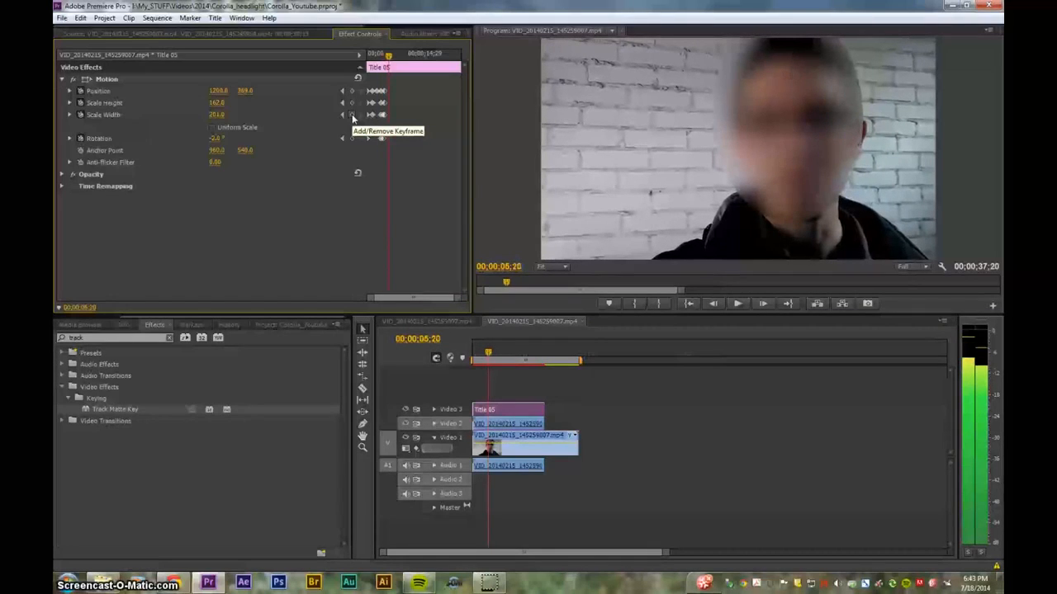
click(353, 116)
click(353, 103)
click(353, 91)
drag(221, 92, 254, 92)
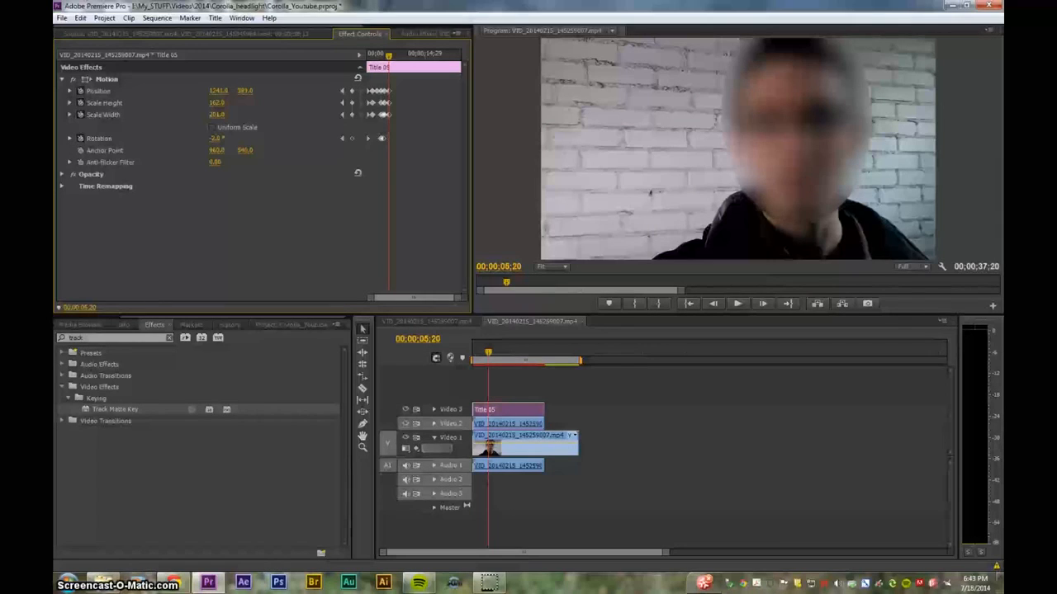
drag(211, 119, 220, 119)
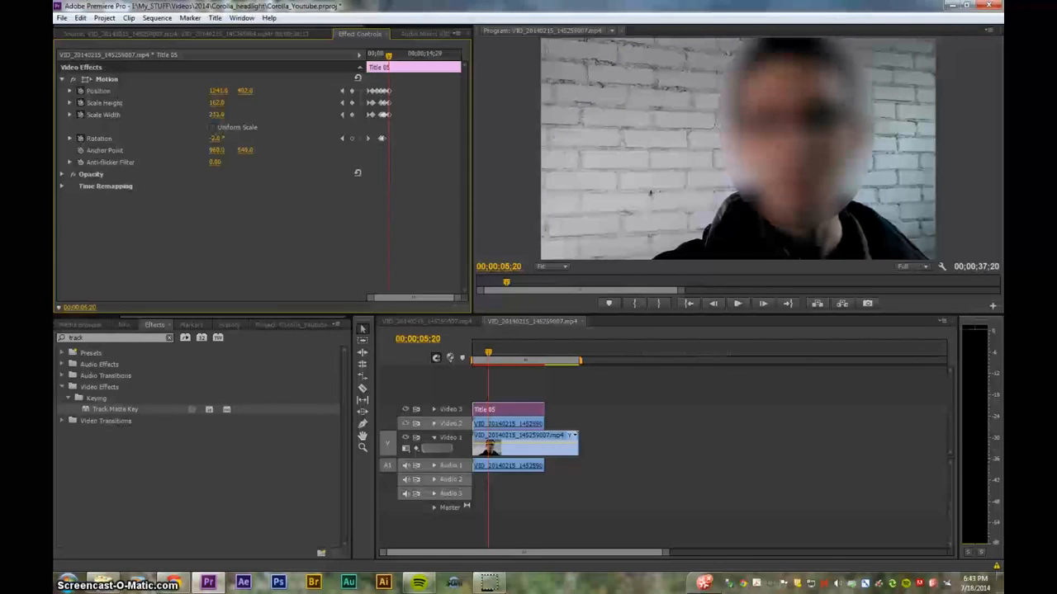
Step: Play up to the face's next movement and add Position, Scale Height and Scale Width keyframes to the ellipse title at 00;00;12;08
key(space)
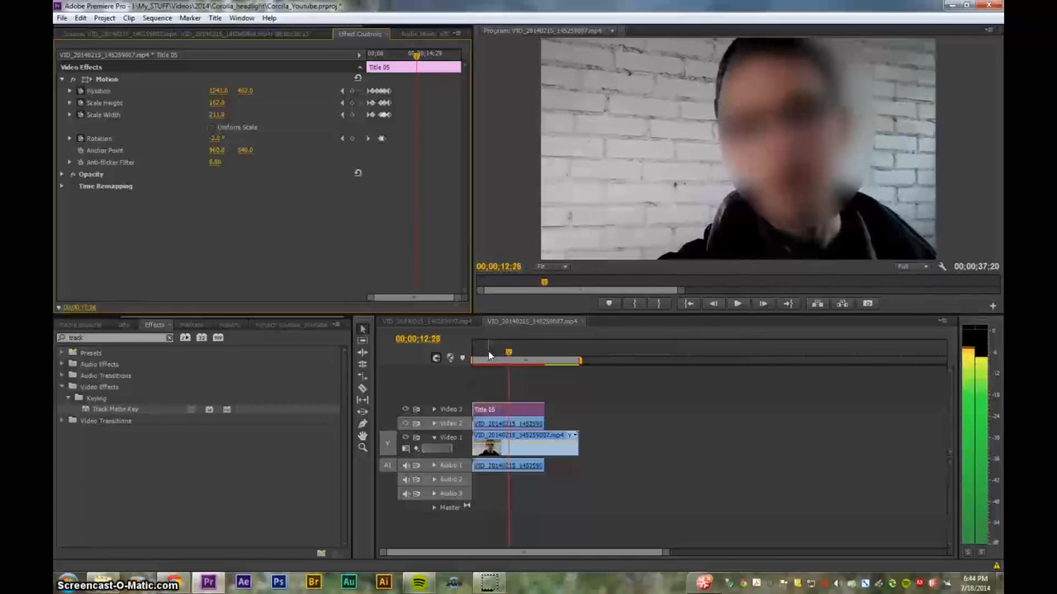
key(Left)
key(Left)
key(Left)
key(Left)
key(Left)
key(Left)
key(Left)
key(Left)
key(Left)
key(Left)
key(Left)
key(Left)
key(Left)
key(Left)
key(Left)
key(Left)
key(Left)
key(Left)
key(Left)
key(Left)
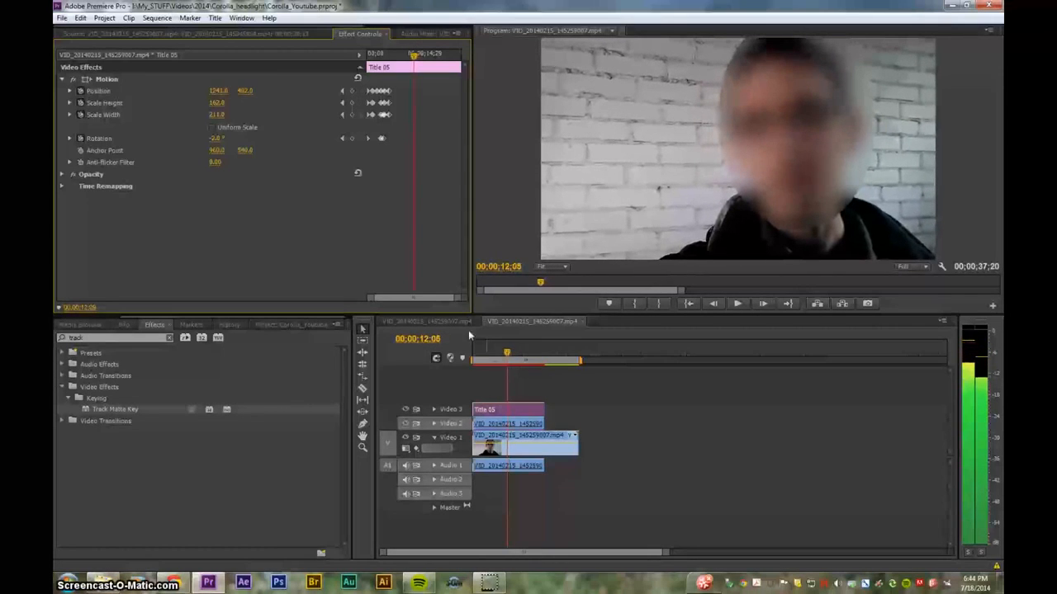
click(352, 111)
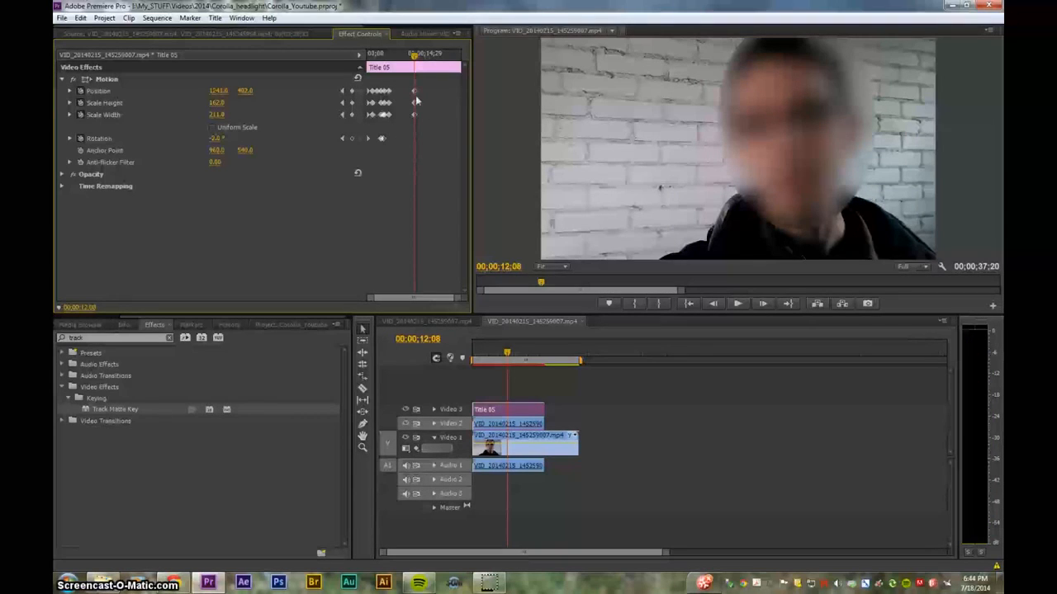
click(343, 92)
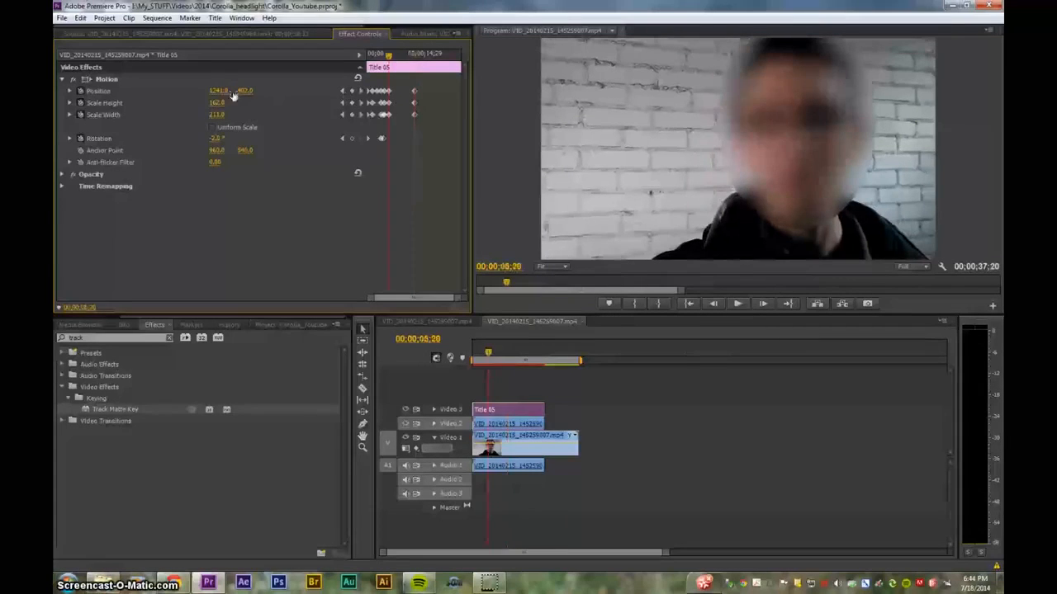
click(361, 92)
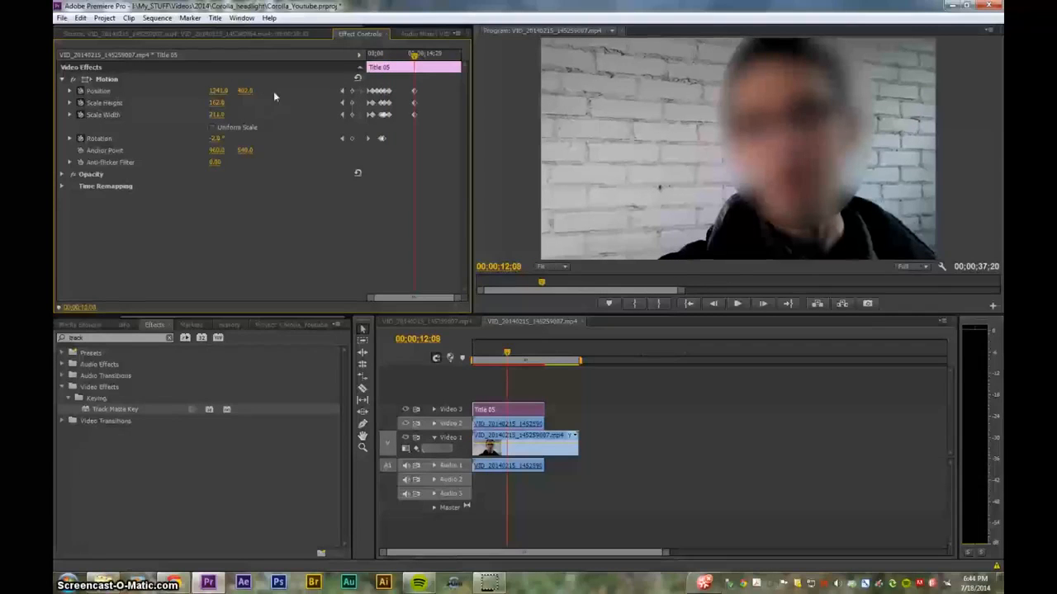
Step: Shift the ellipse title horizontally to cover the face at 00;00;12;22, and set its horizontal position to about 1257 at 00;00;13;03
key(space)
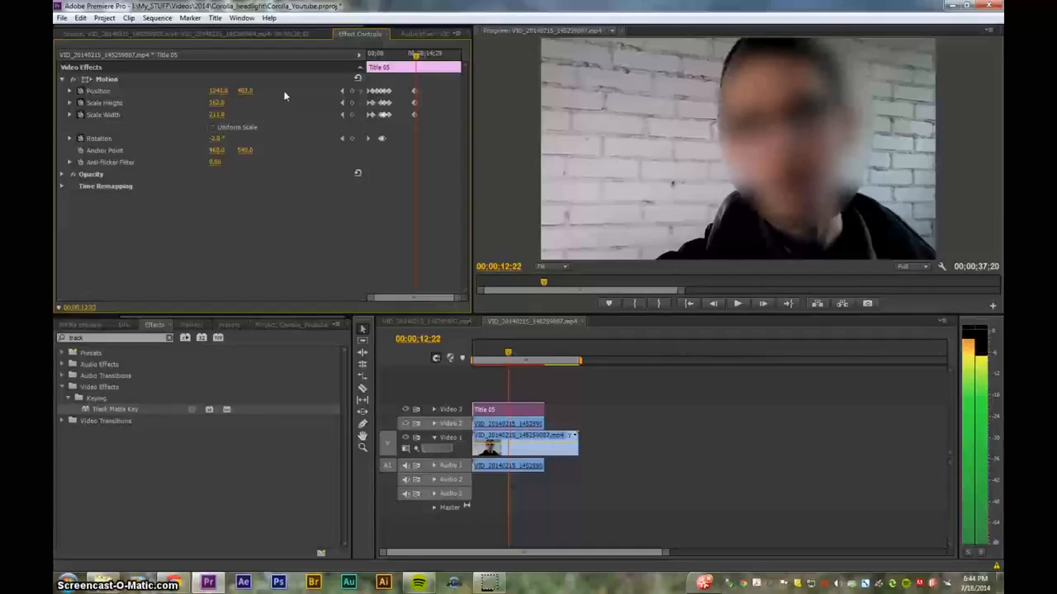
drag(218, 91, 272, 91)
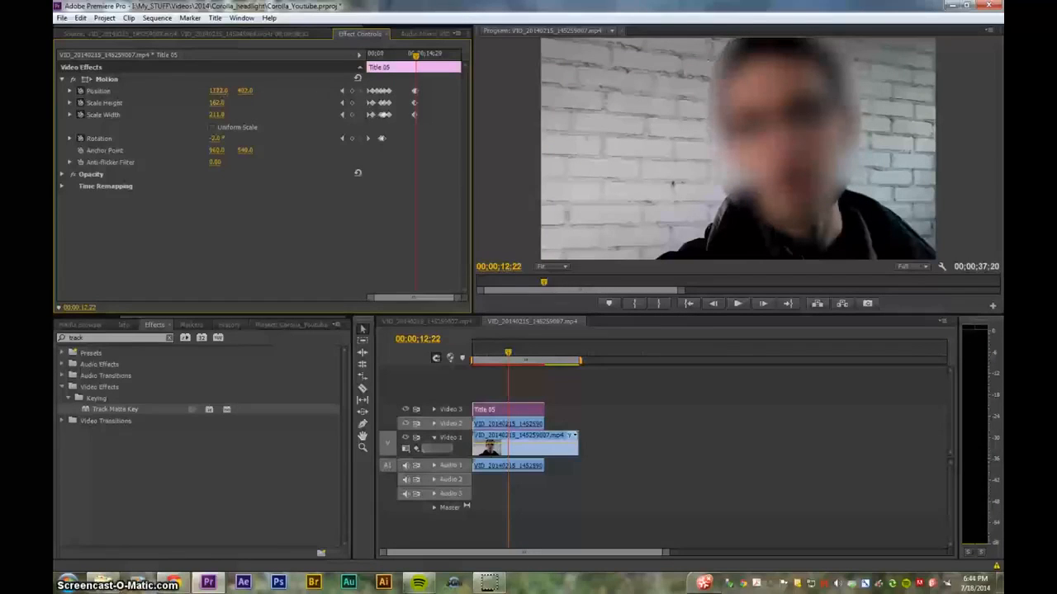
key(Right)
key(Right)
key(Right)
key(Right)
key(Right)
key(Right)
key(Right)
drag(218, 91, 251, 90)
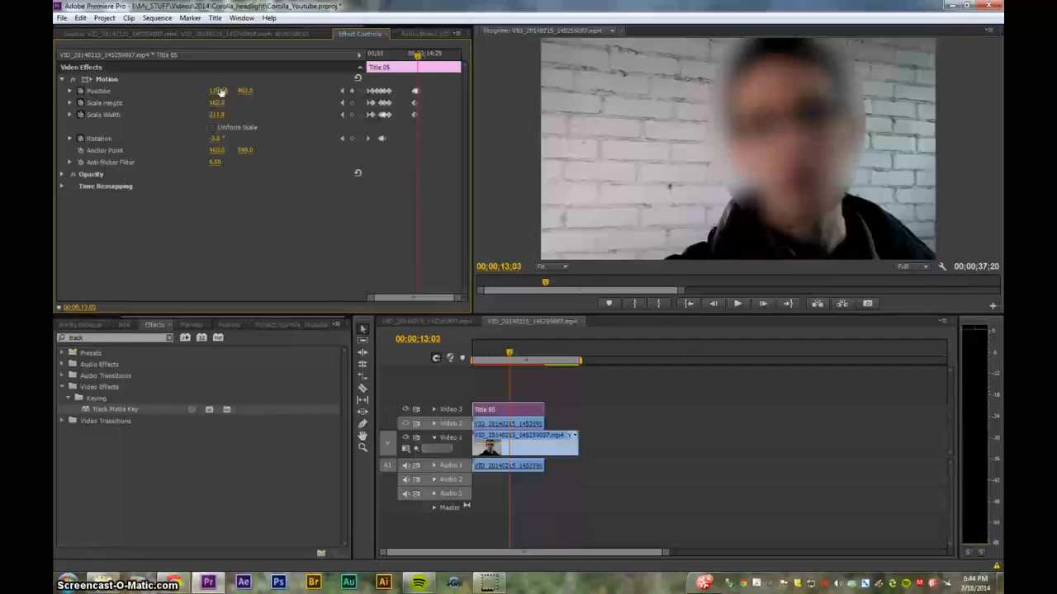
Step: Keyframe the ellipse title's Position farther right at 00;00;13;09, to about 1333 horizontally at 00;00;13;19, and to about 1299, 451 once the head settles
key(space)
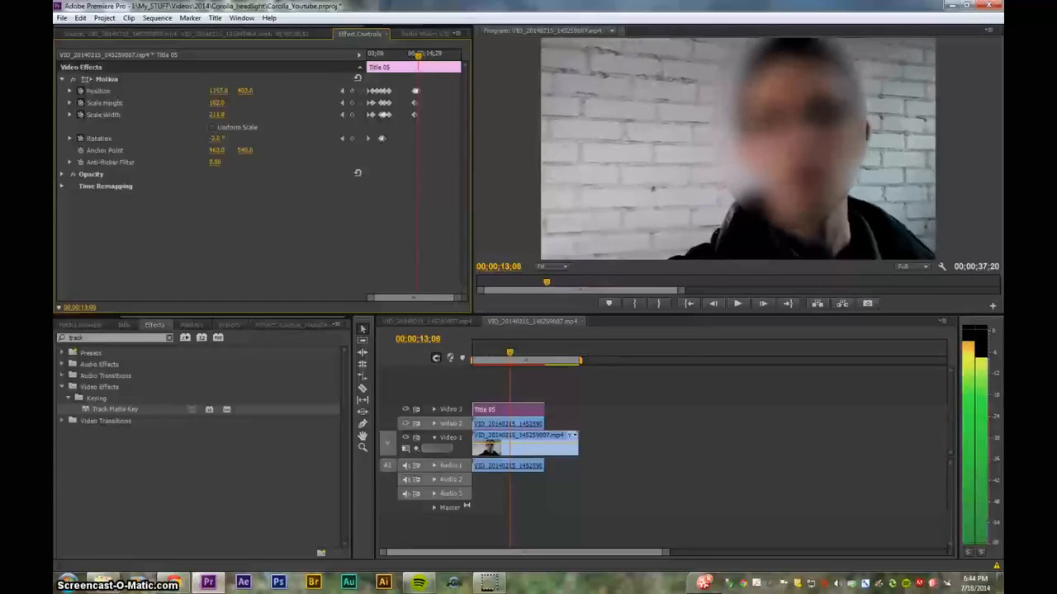
key(Right)
drag(219, 91, 221, 91)
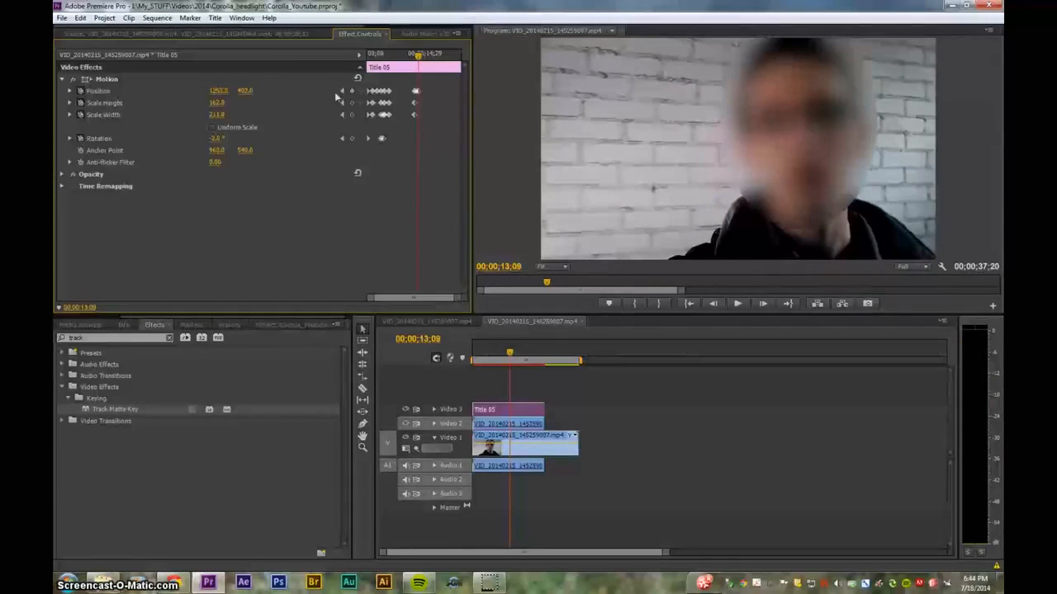
key(space)
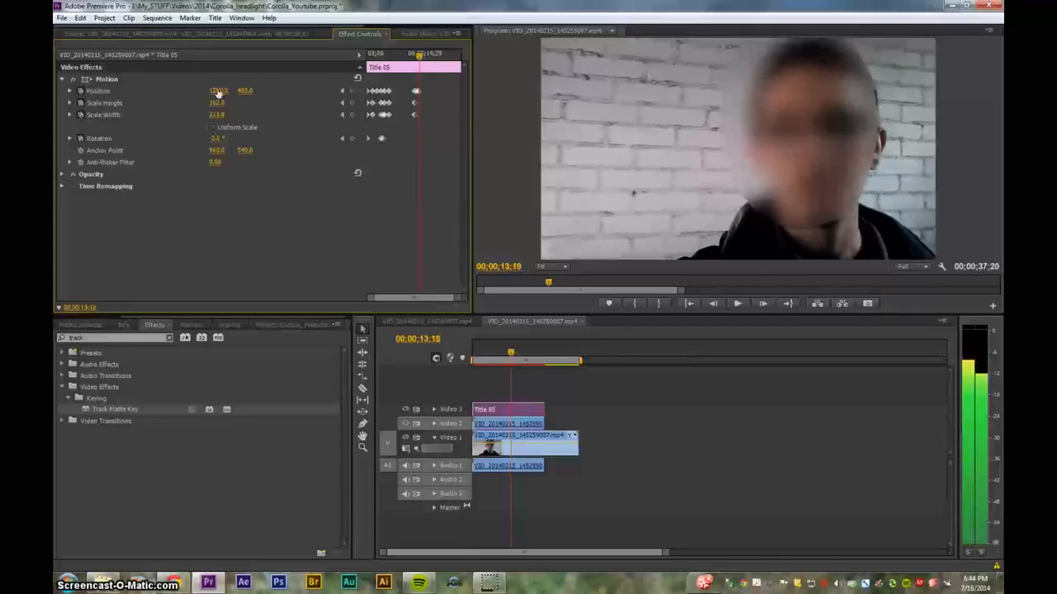
drag(219, 91, 250, 92)
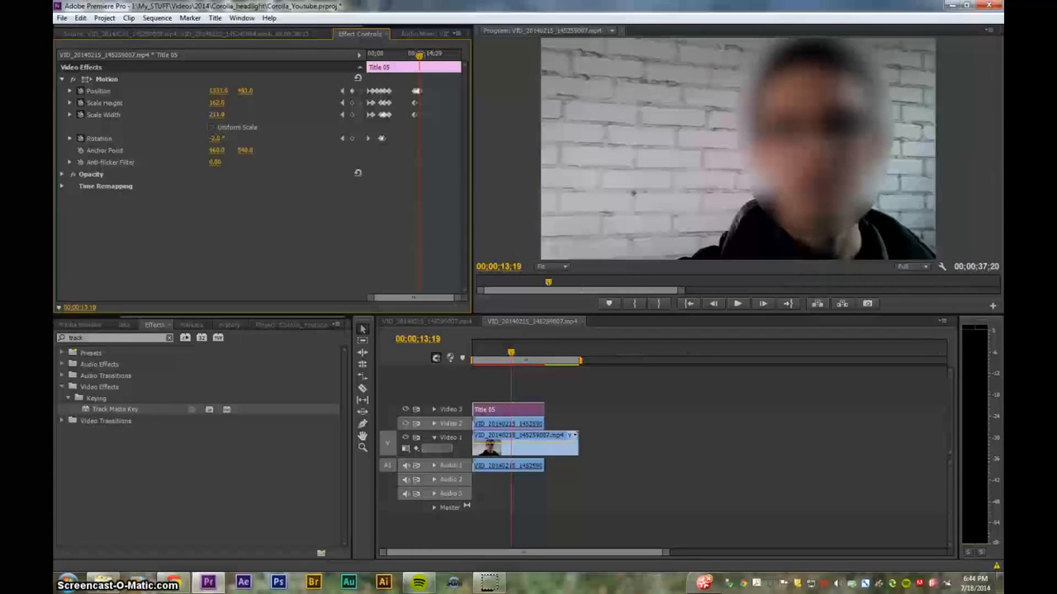
key(space)
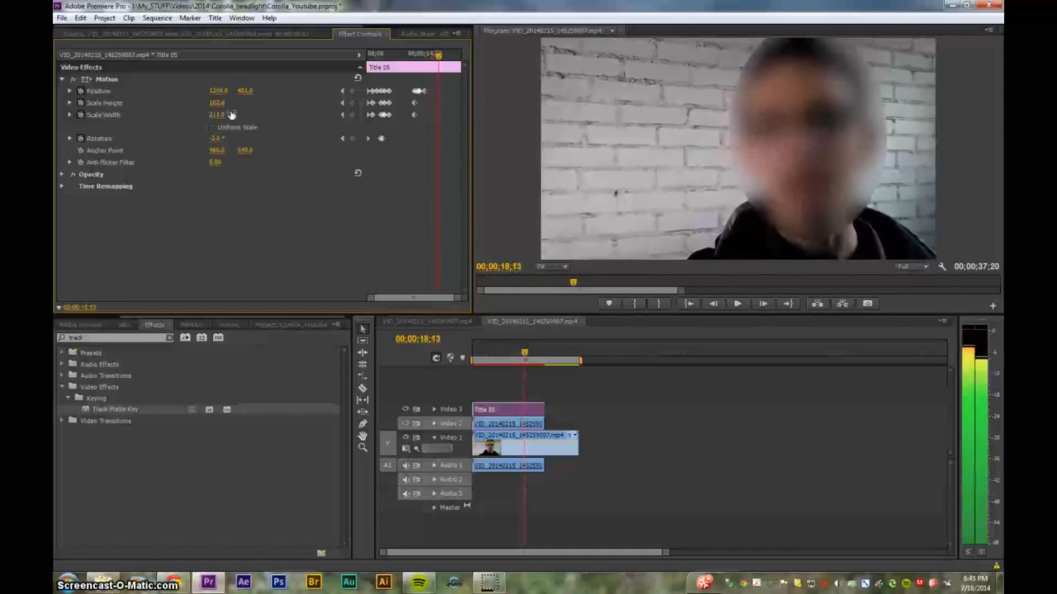
Step: Play the sequence from the start to about 00;00;10;09 to check how the blur follows the face
key(Home)
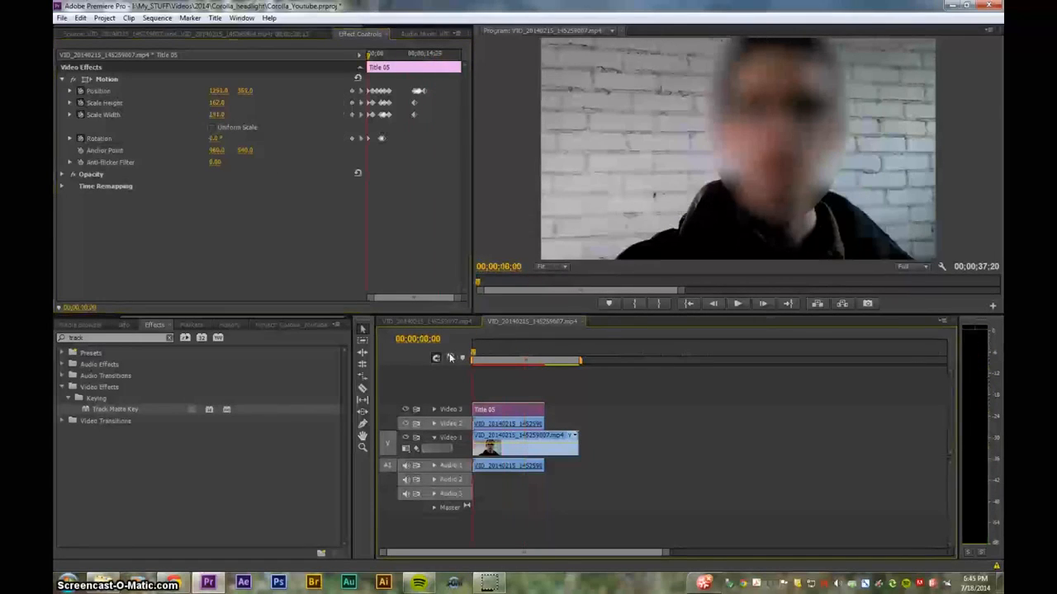
key(space)
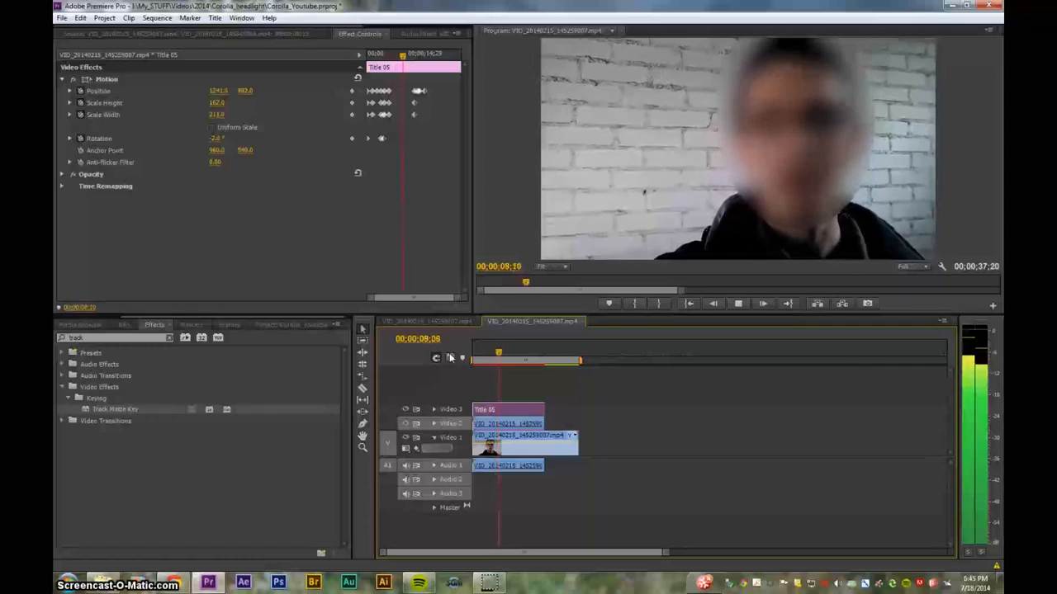
key(space)
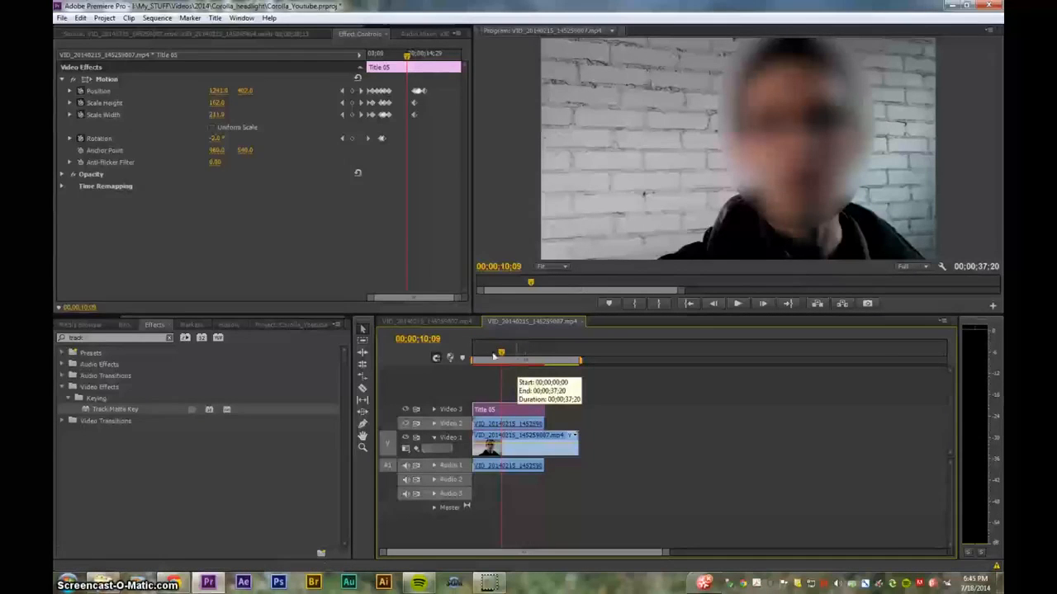
Step: Reduce the Gaussian Blur Blurriness of the duplicate clip on Video 2 to about 76
click(506, 424)
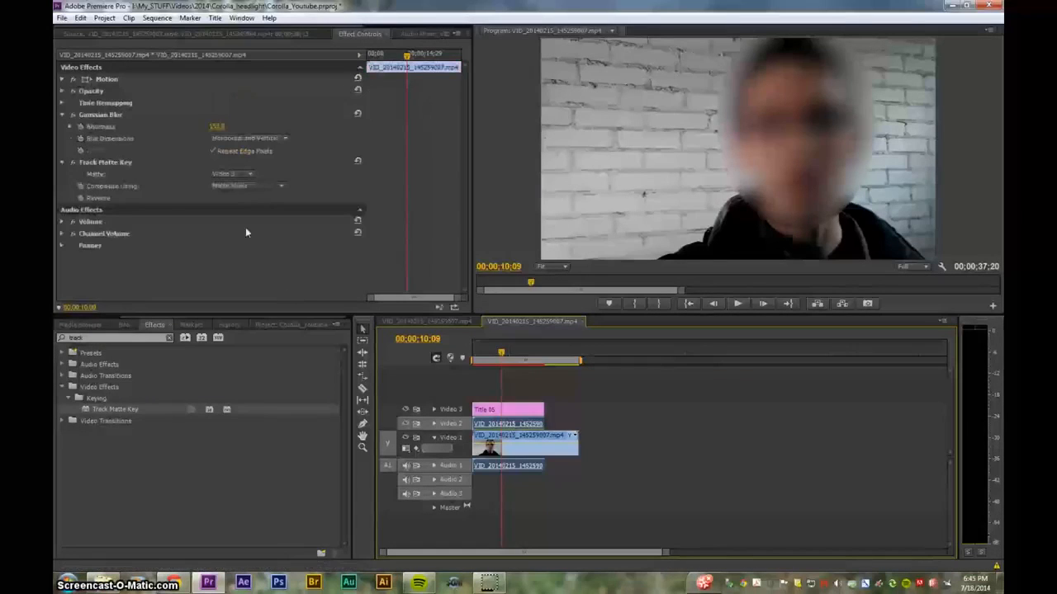
drag(221, 128, 178, 128)
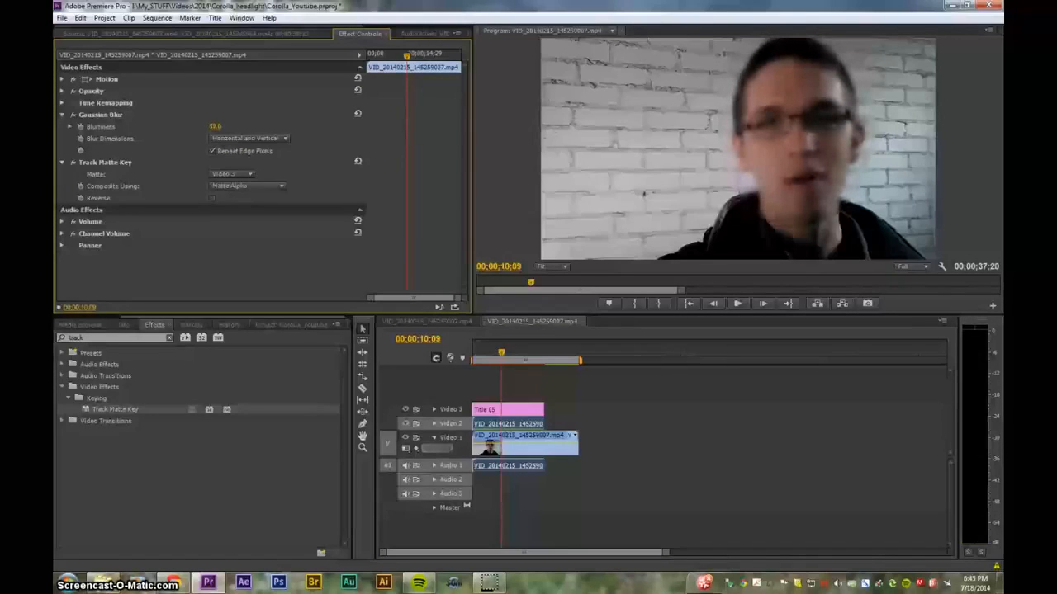
drag(210, 128, 216, 127)
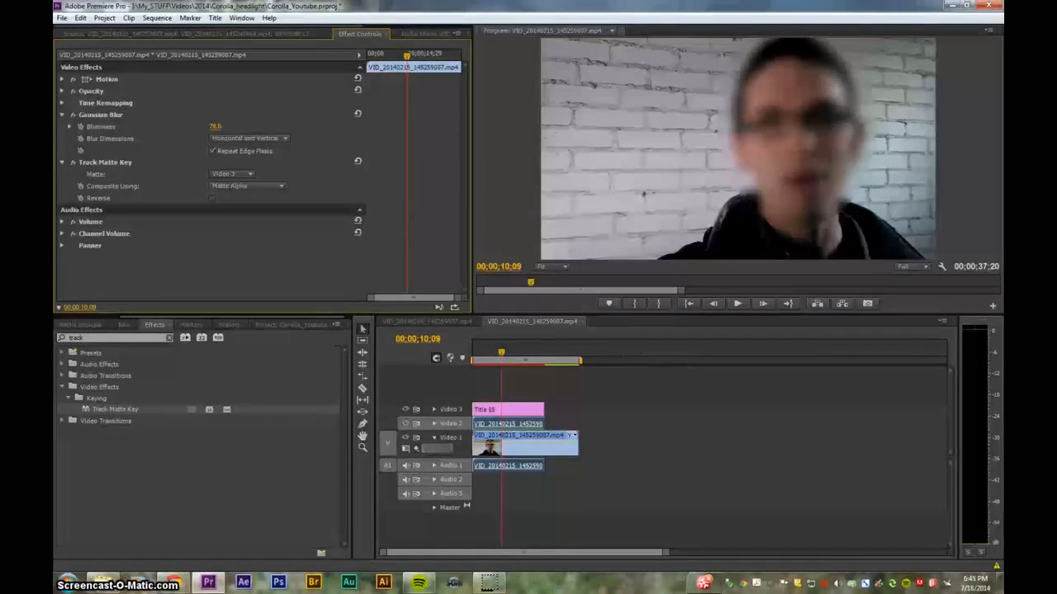
click(507, 427)
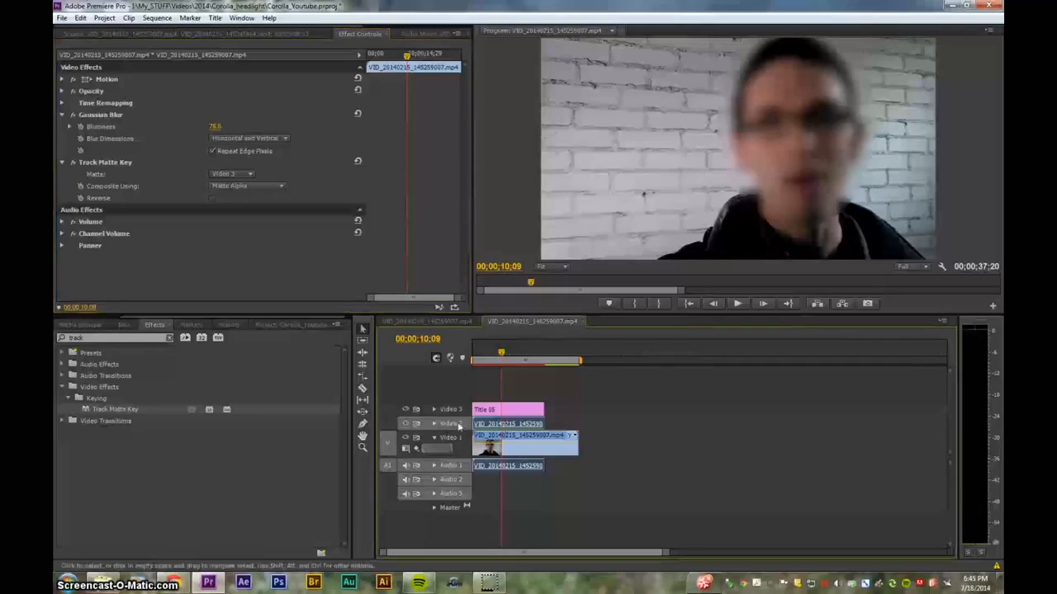
click(216, 129)
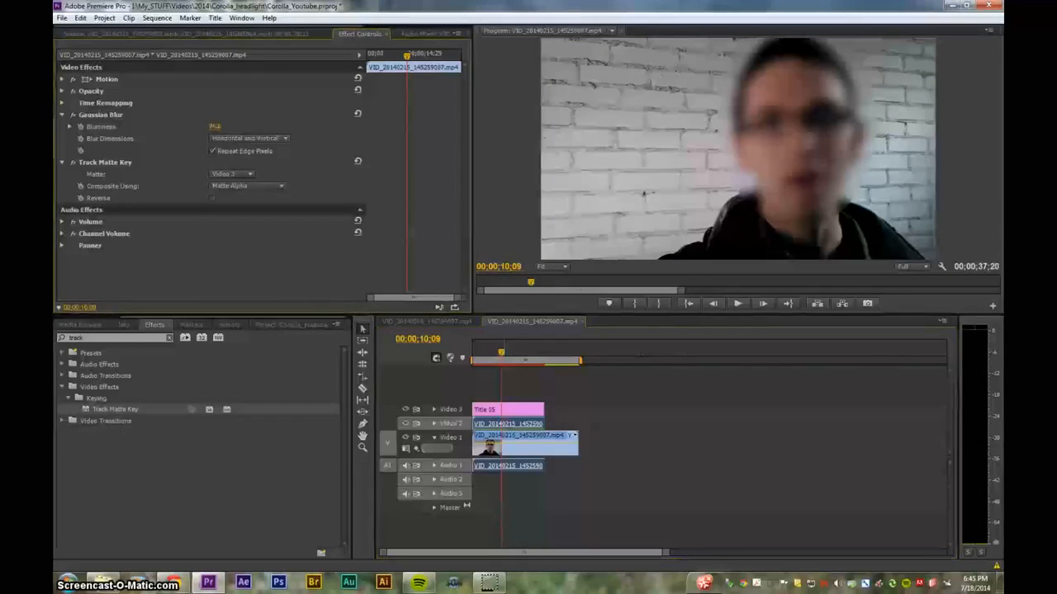
Step: Look at the face sequence around 00;00;30;28 and at the other sequence's blurred shot near 00;04;44;25
click(505, 410)
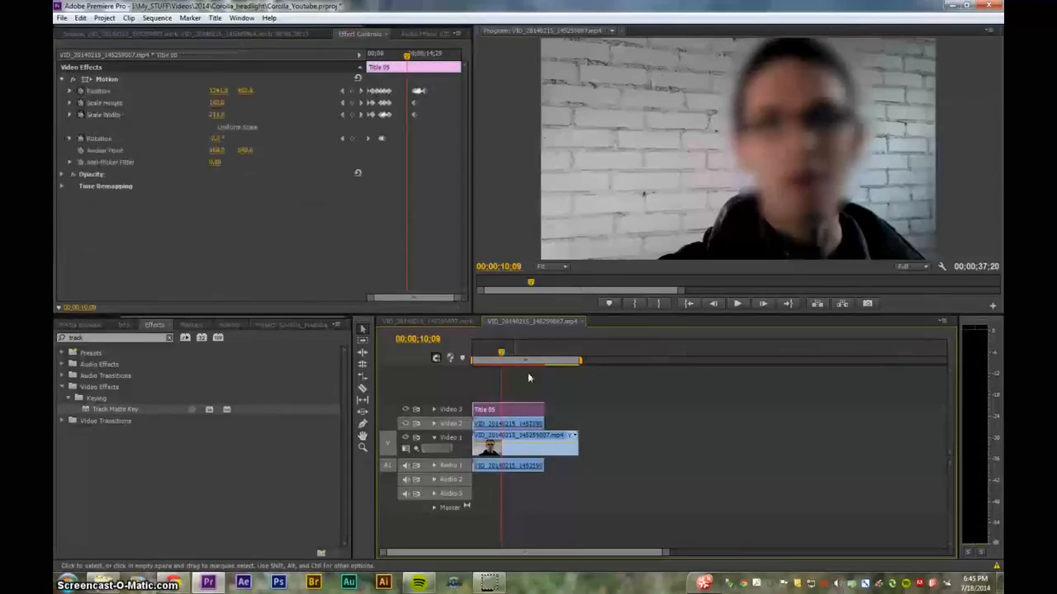
drag(531, 360, 561, 356)
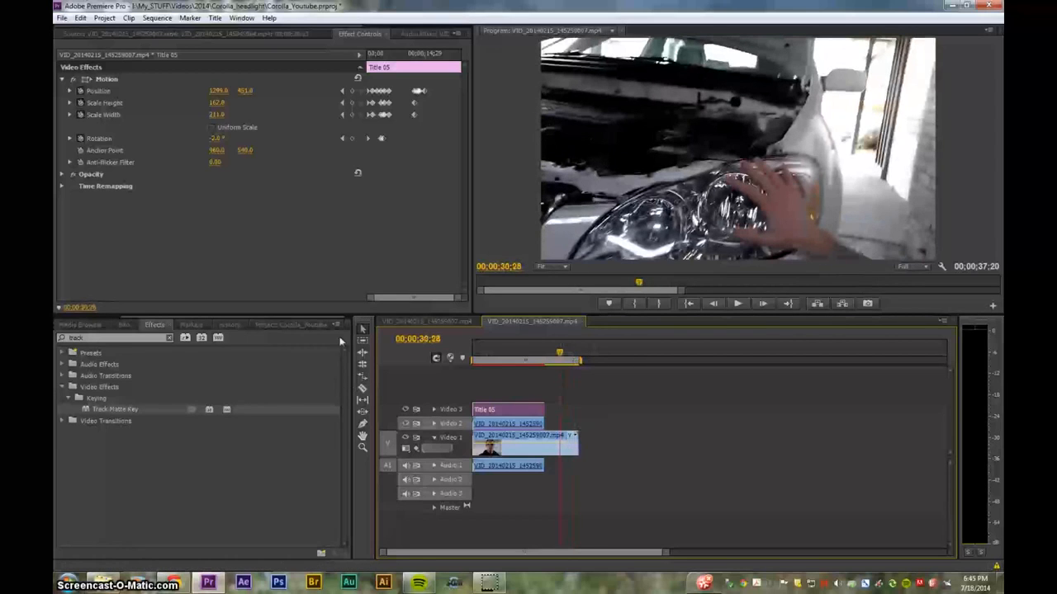
click(416, 321)
drag(614, 357, 827, 364)
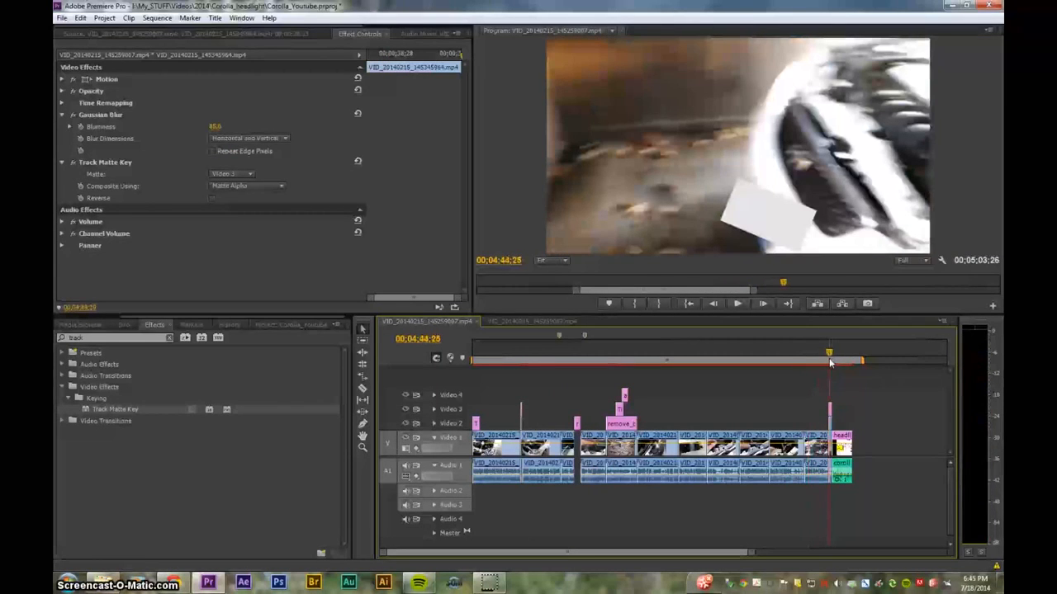
Step: Reveal the source of the other sequence's clip at 00;00;42;13 in the project and place it on Video 1 of the face sequence, after the existing clip
click(526, 364)
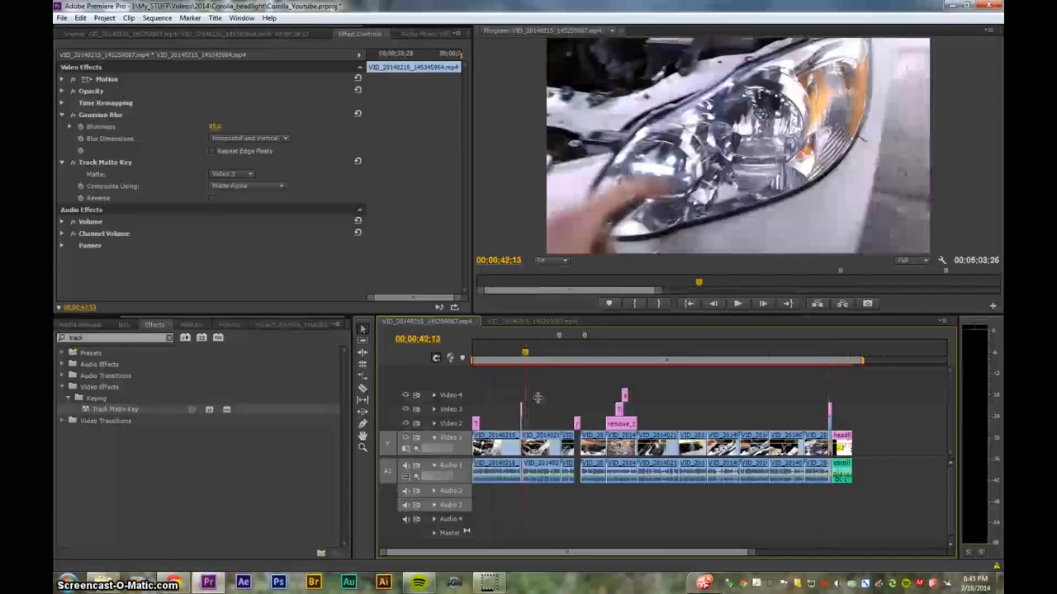
click(544, 453)
right_click(545, 453)
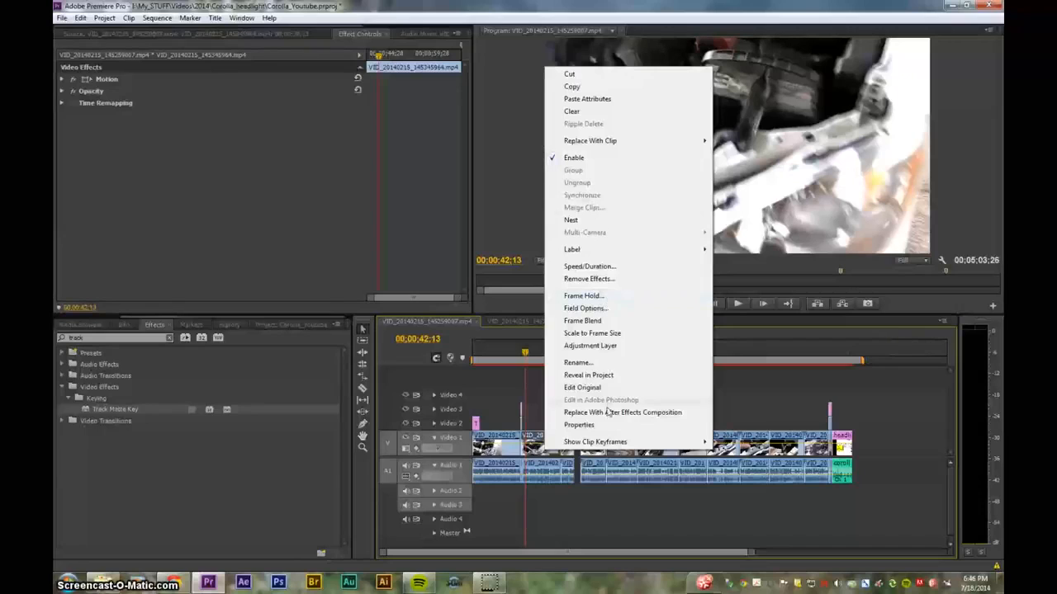
click(599, 377)
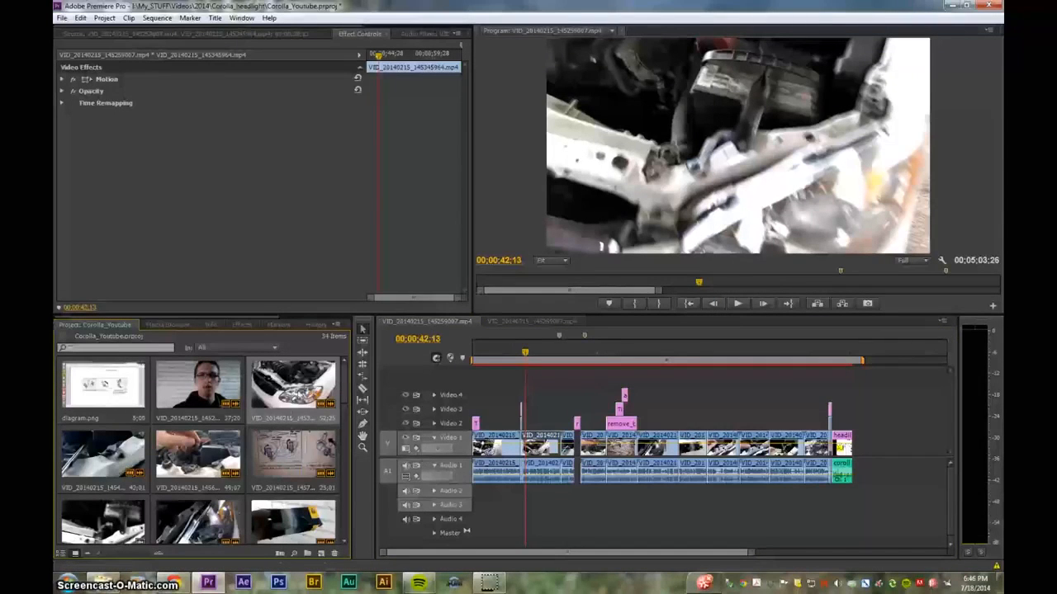
click(531, 322)
drag(289, 384, 611, 446)
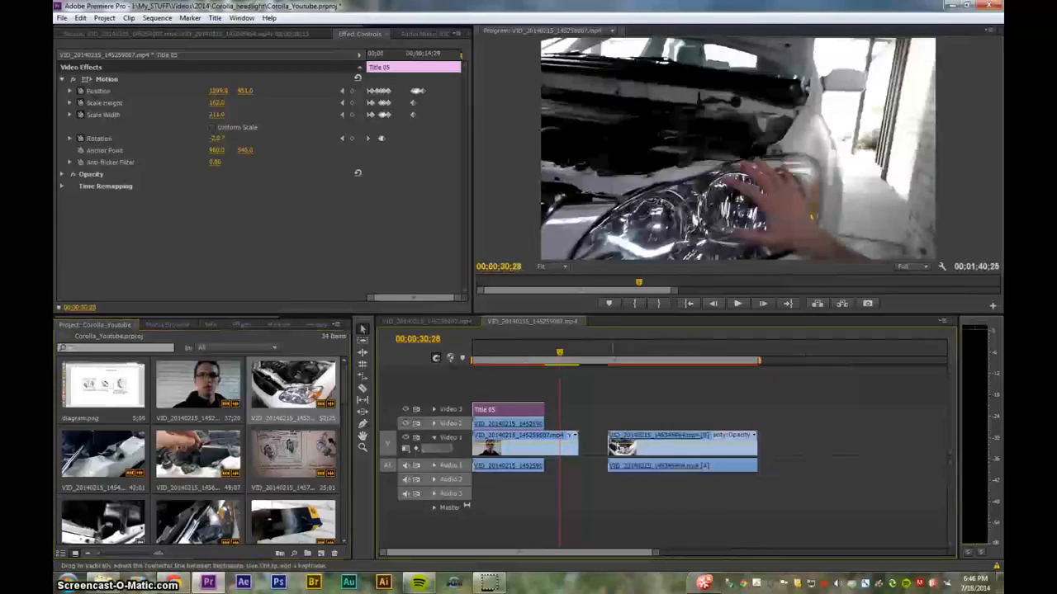
Step: Duplicate the car clip from Video 1 onto Video 2, with the copy starting at 00;00;47;22
right_click(632, 446)
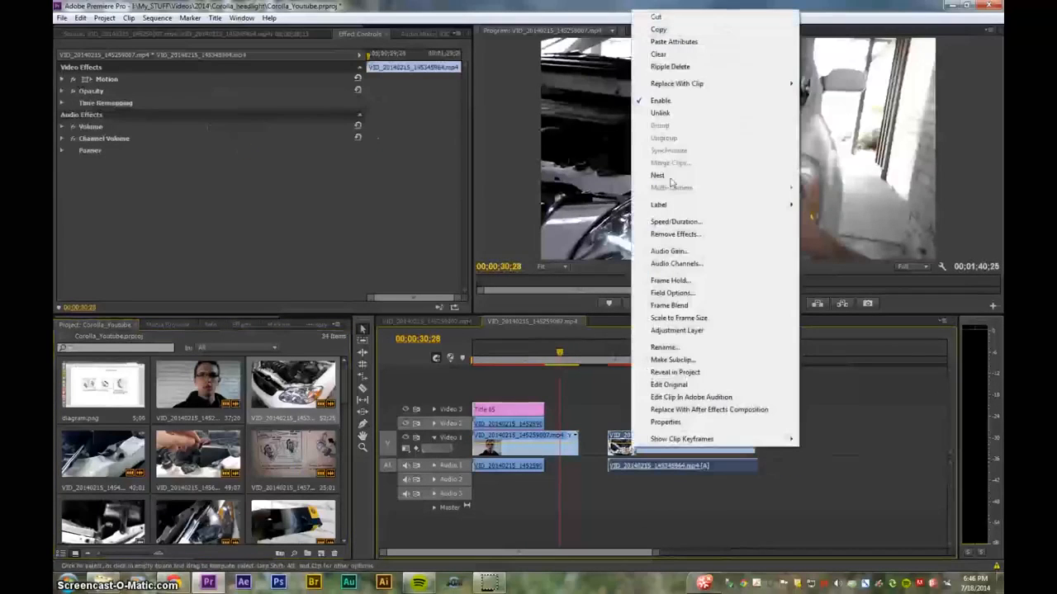
click(665, 30)
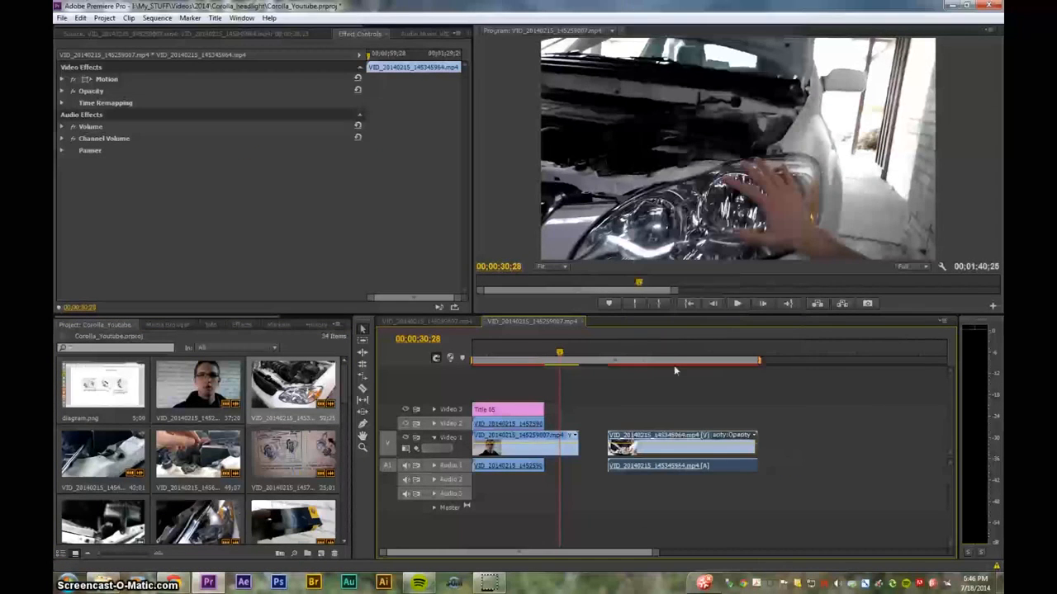
click(609, 355)
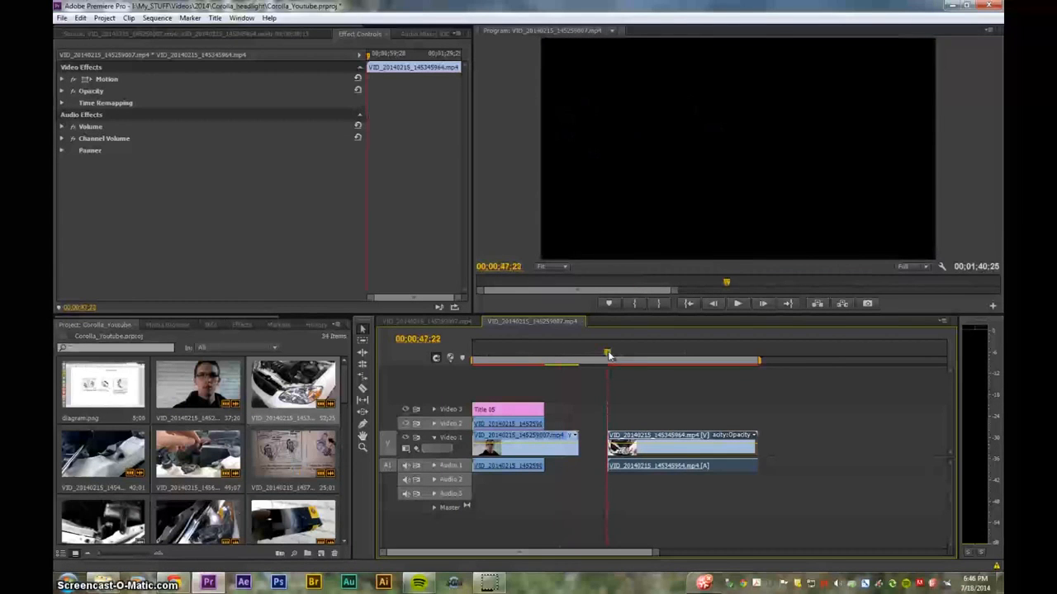
key(ctrl+v)
click(610, 355)
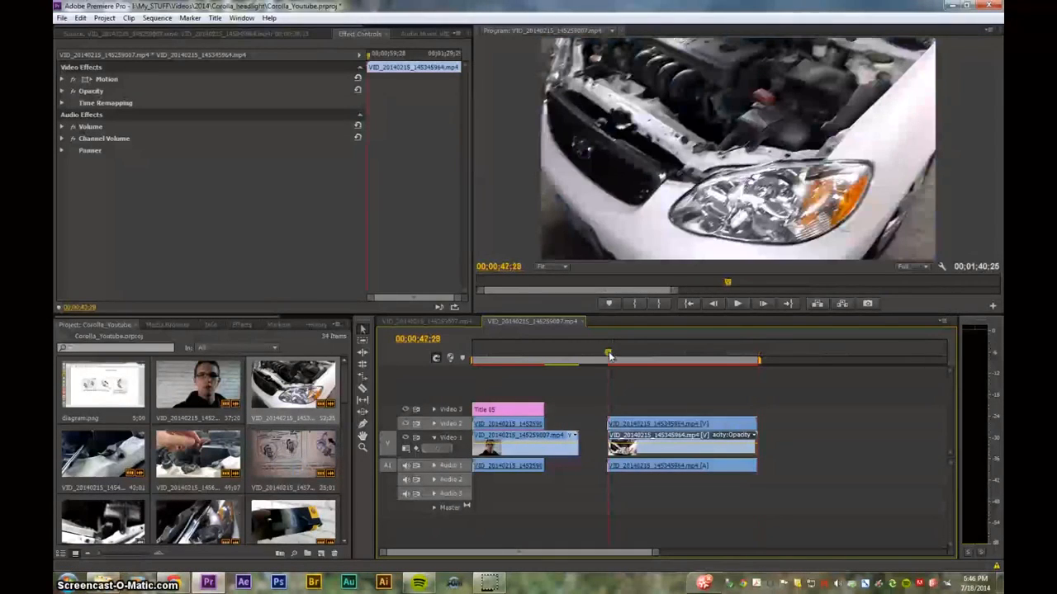
click(608, 354)
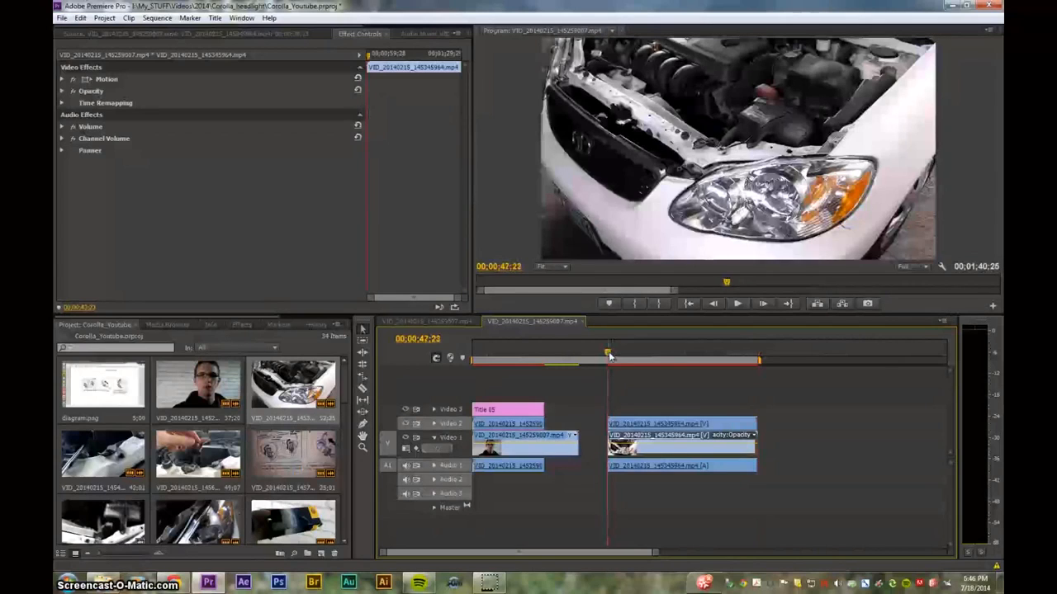
Step: Shift the car clip on Video 1 six frames earlier so its start lines up with the duplicate above it
key(equal)
key(Delete)
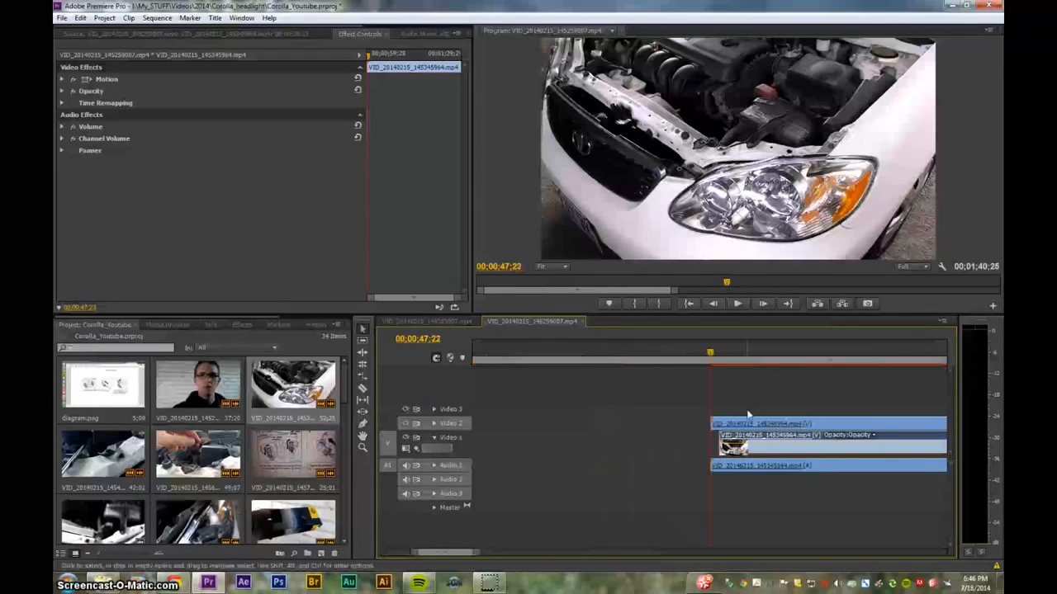
drag(744, 451, 731, 452)
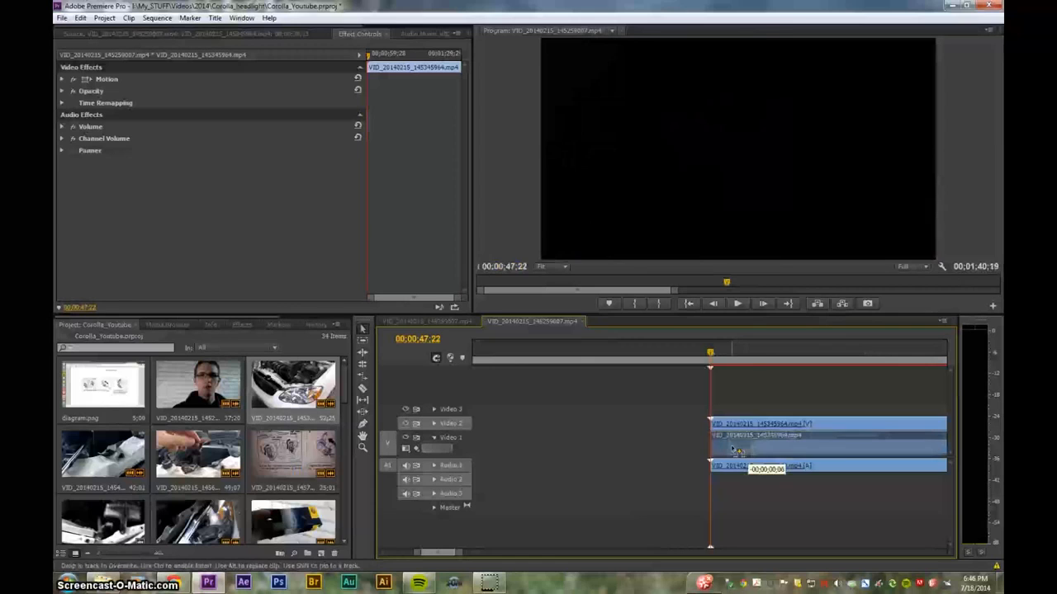
Step: Apply the Track Matte Key and Gaussian Blur effects to the duplicate car clip on Video 2
click(749, 448)
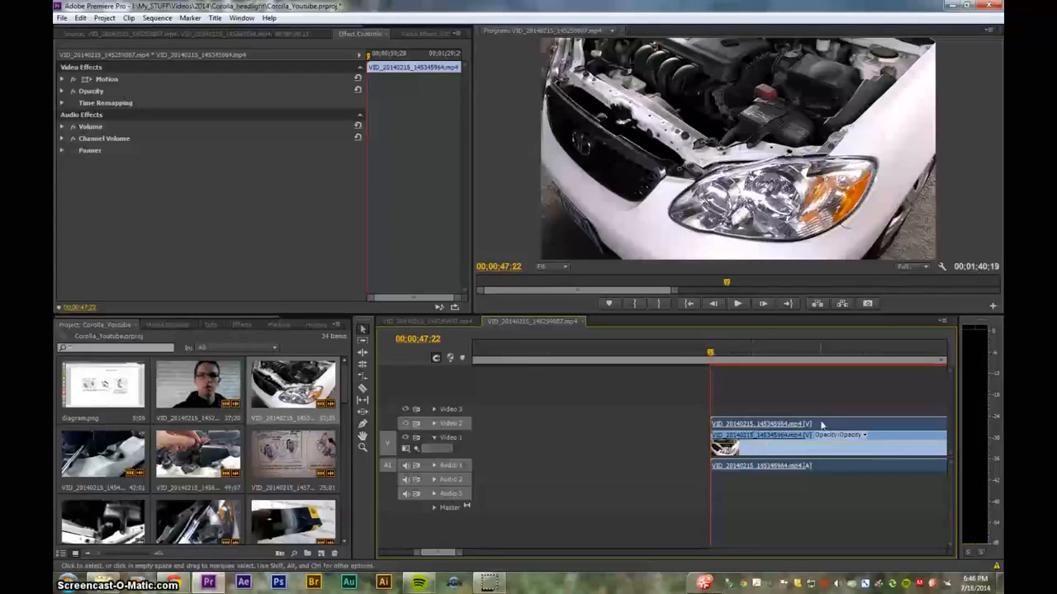
click(240, 324)
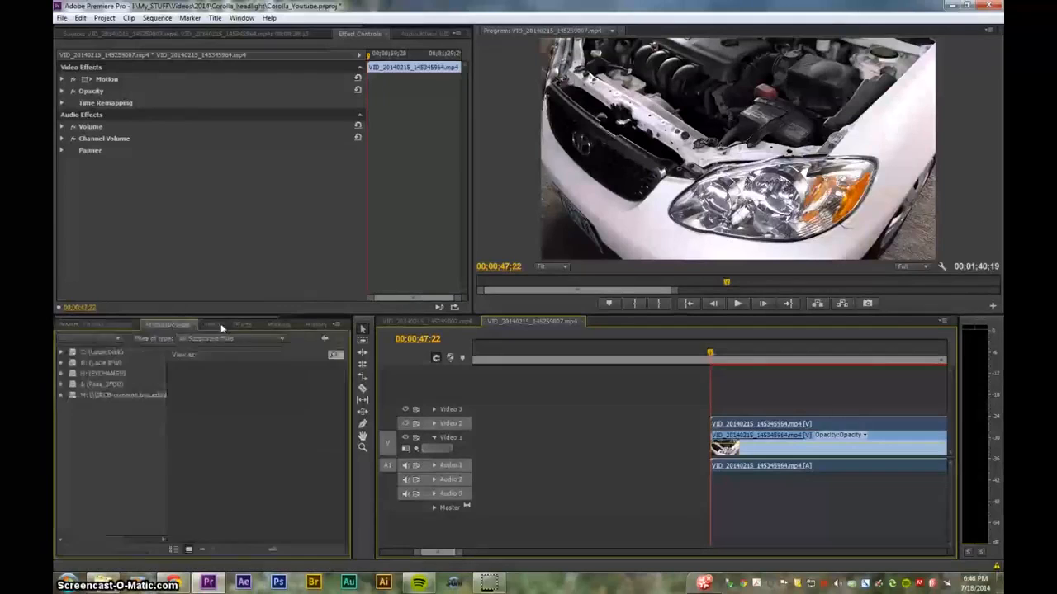
drag(132, 411, 739, 428)
click(105, 338)
text(gaus)
drag(122, 446, 734, 427)
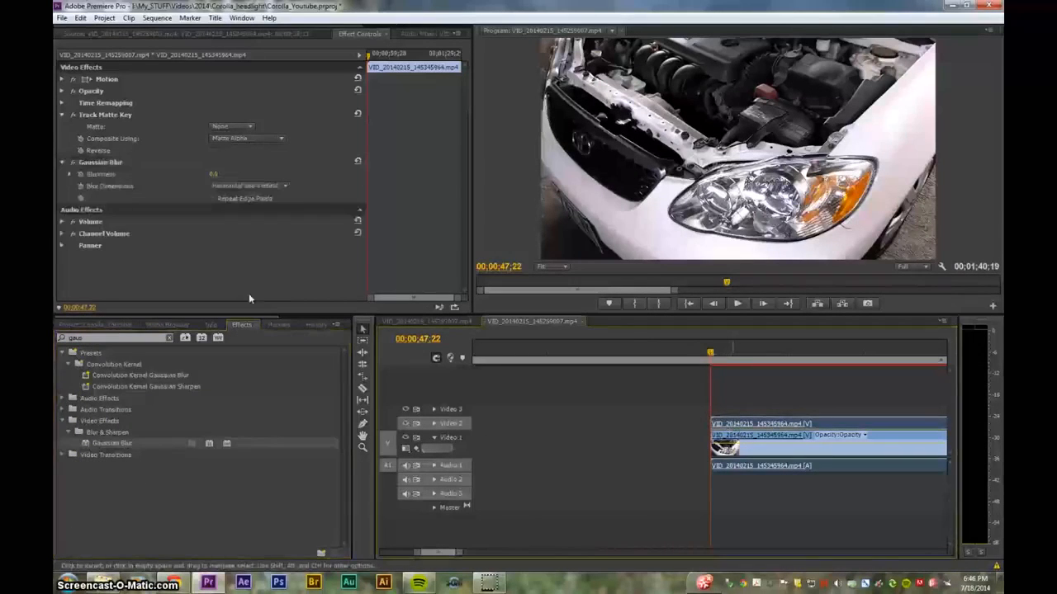
Step: Set the duplicate car clip's Gaussian Blur Blurriness to about 48, judging it on the frame at 00;00;48;00
drag(213, 175, 262, 174)
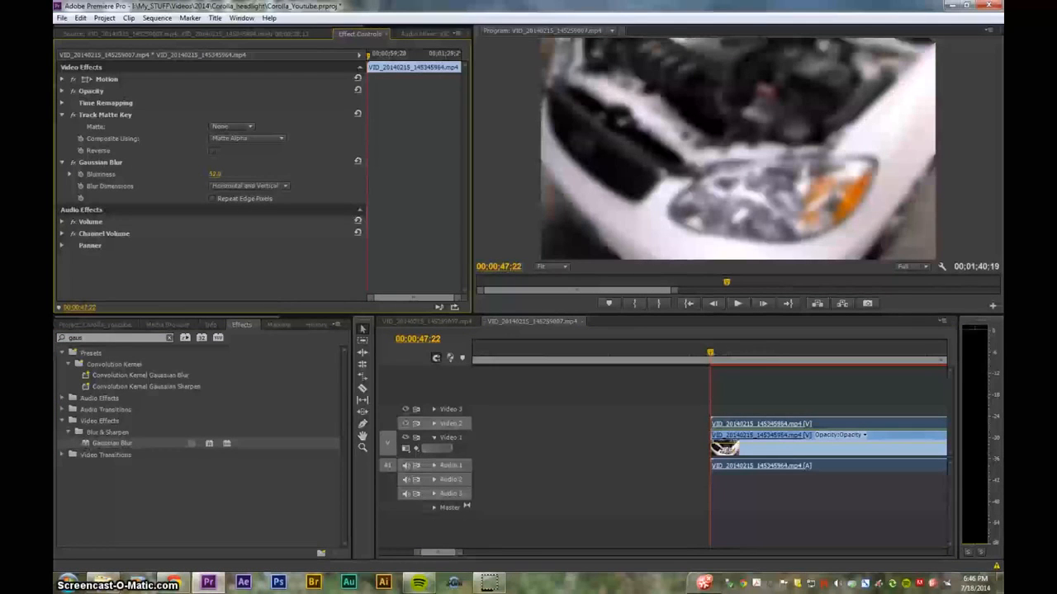
drag(710, 350, 734, 355)
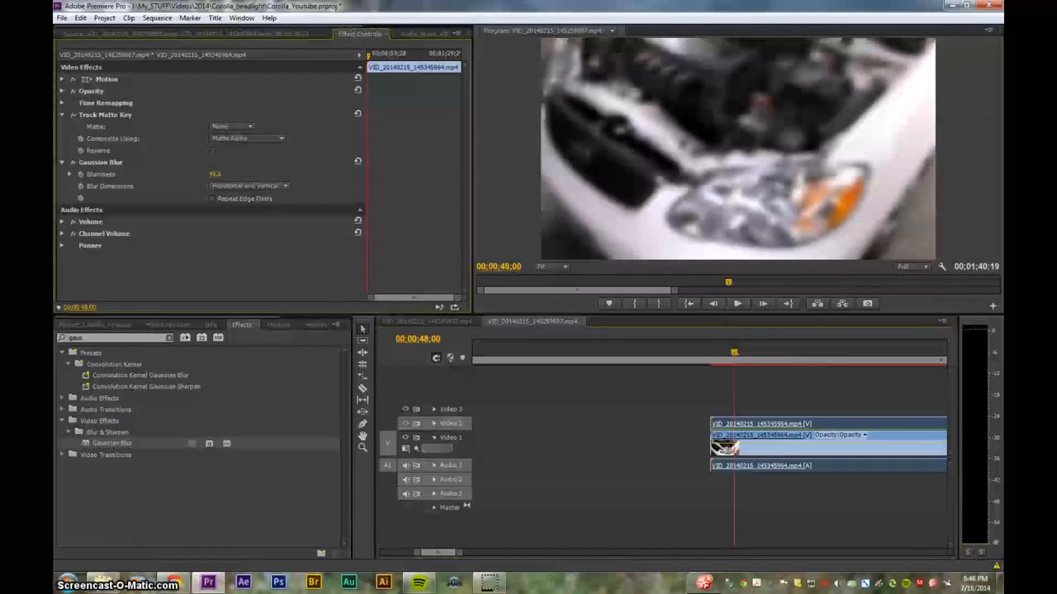
drag(216, 178, 198, 177)
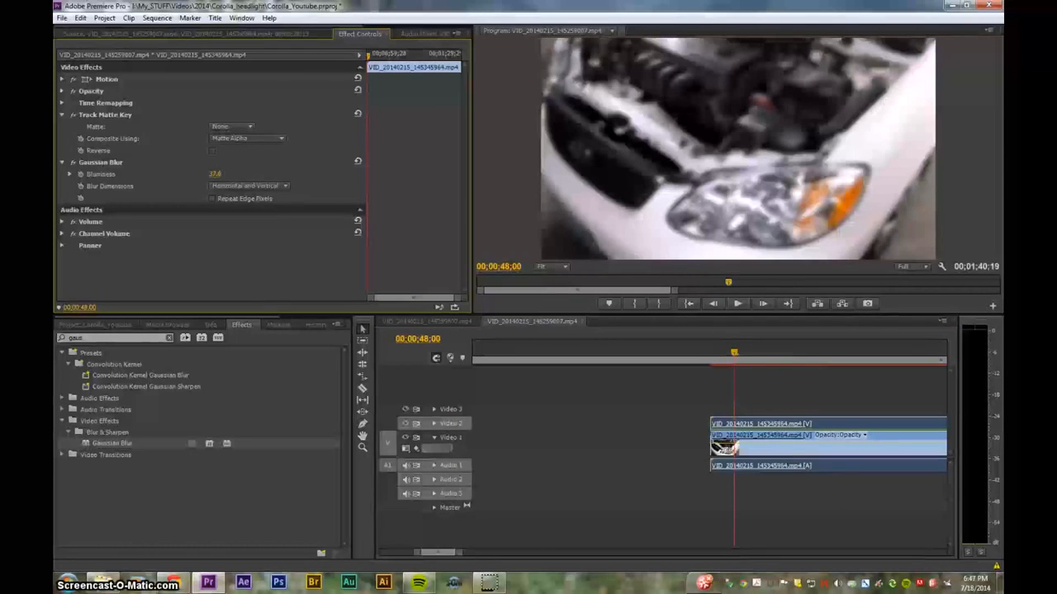
drag(213, 175, 227, 175)
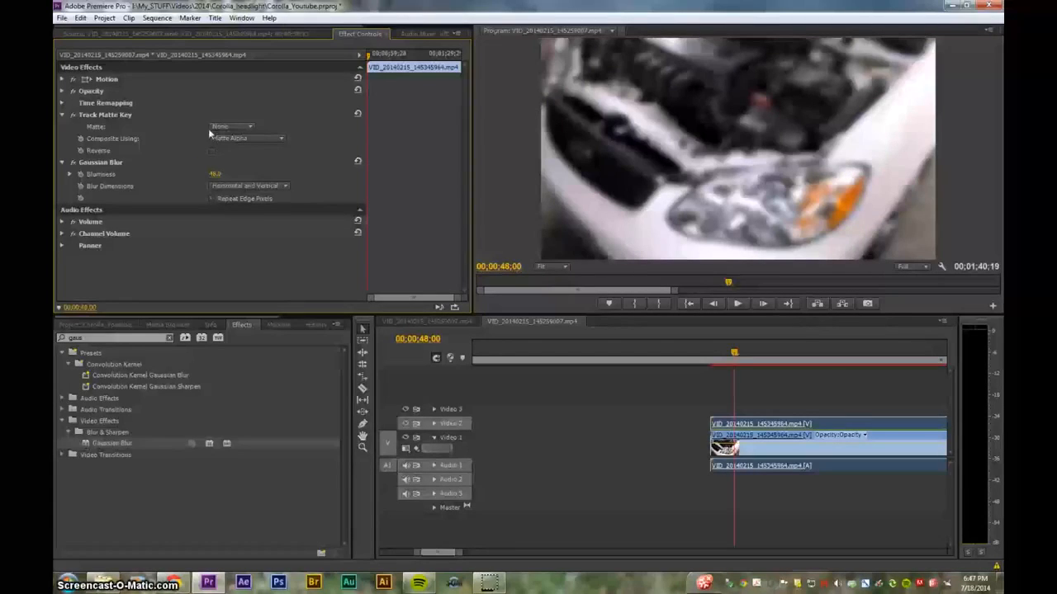
Step: Create a new title named Title 06 with the default video settings
click(122, 325)
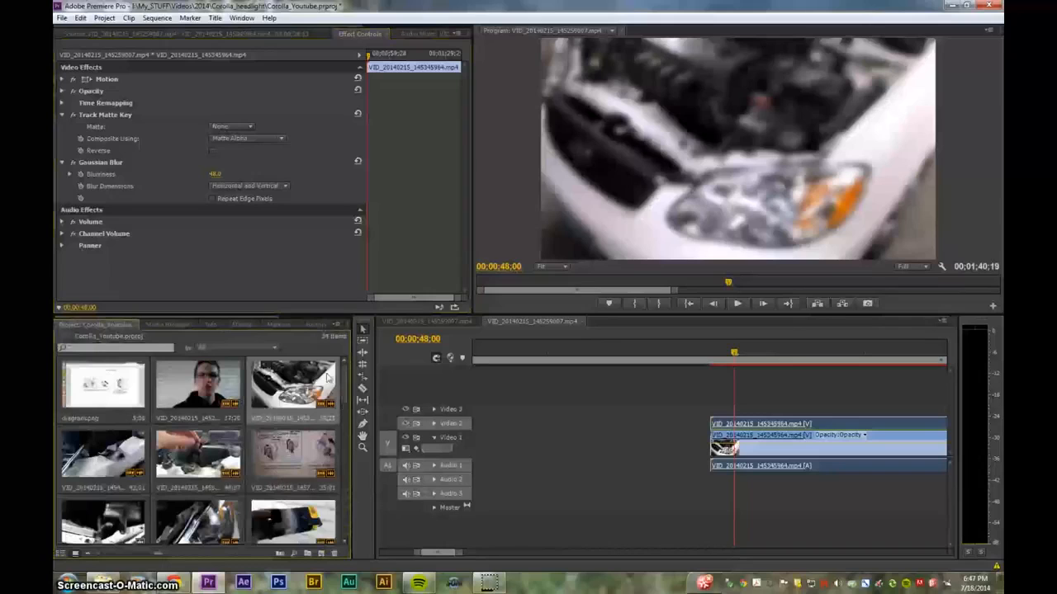
drag(345, 388, 345, 541)
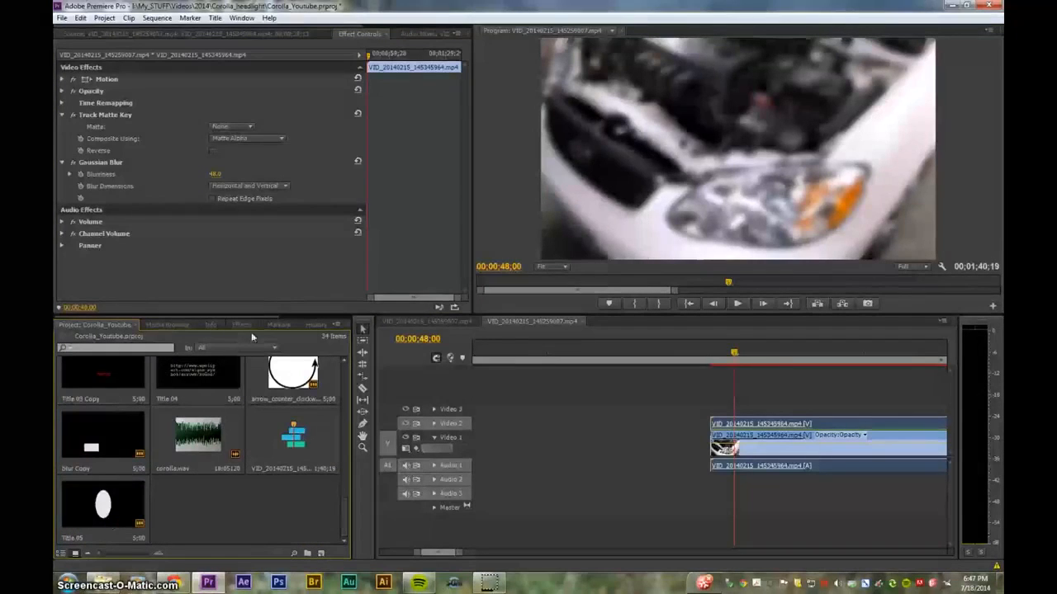
click(310, 553)
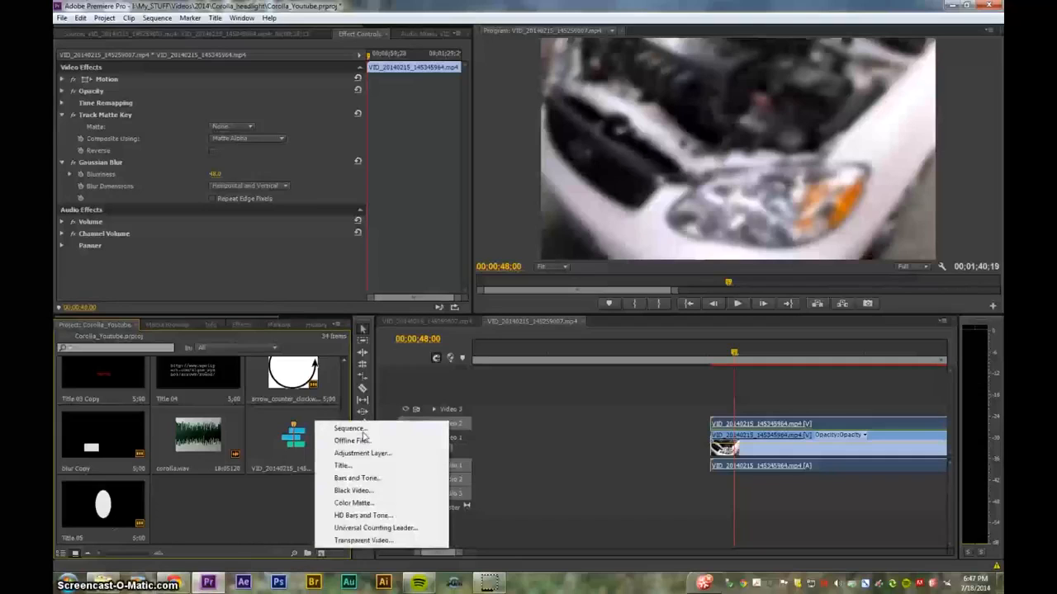
click(367, 465)
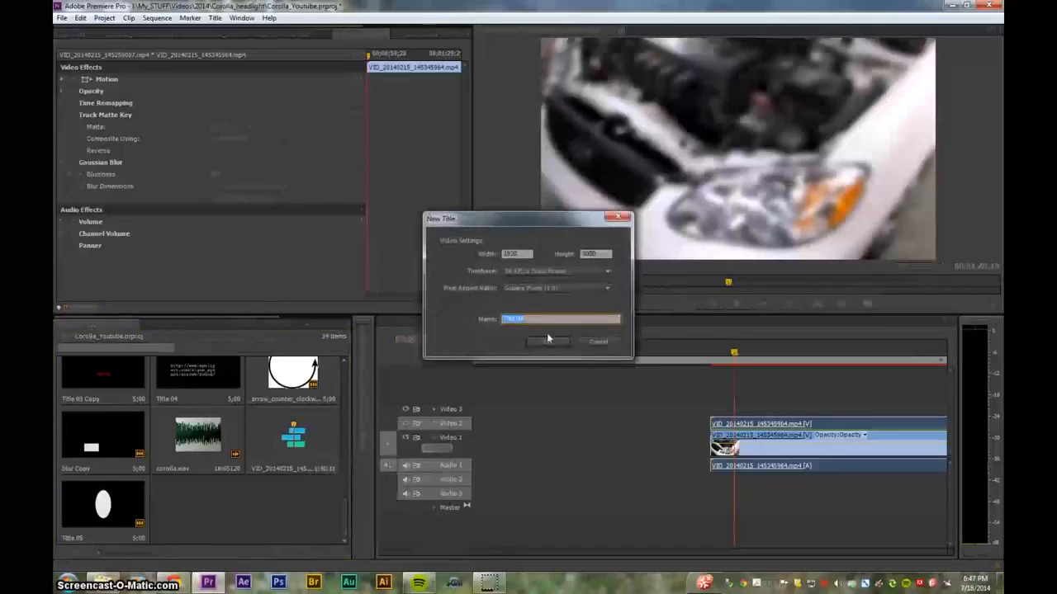
click(557, 345)
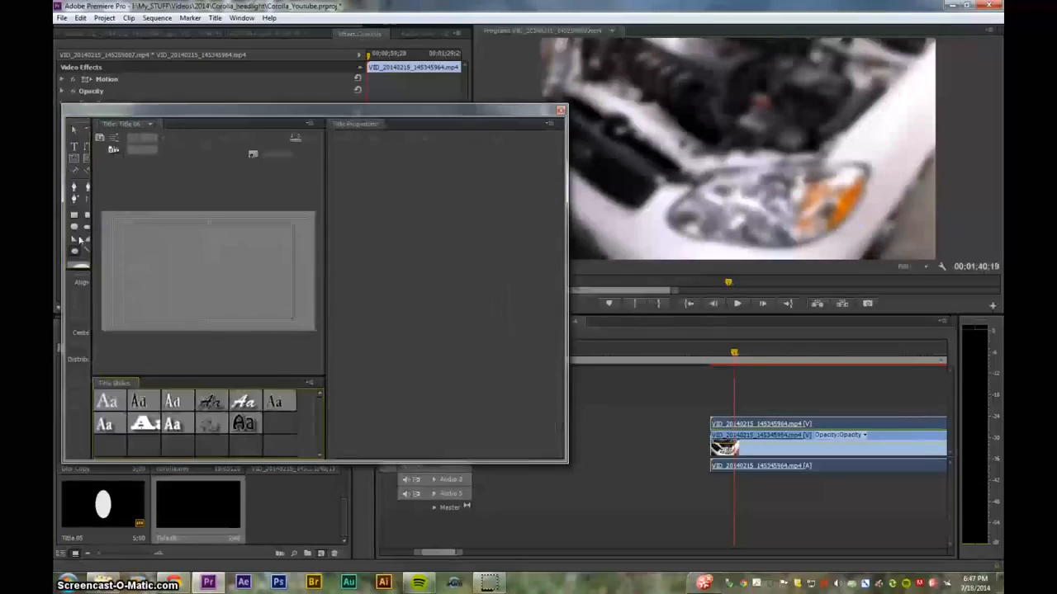
Step: Draw a white rectangle about 434 by 164 in the title, centre it in the frame, and close the title editor
mouse_move(181, 263)
mouse_down()
mouse_move(218, 301)
mouse_move(230, 281)
mouse_up()
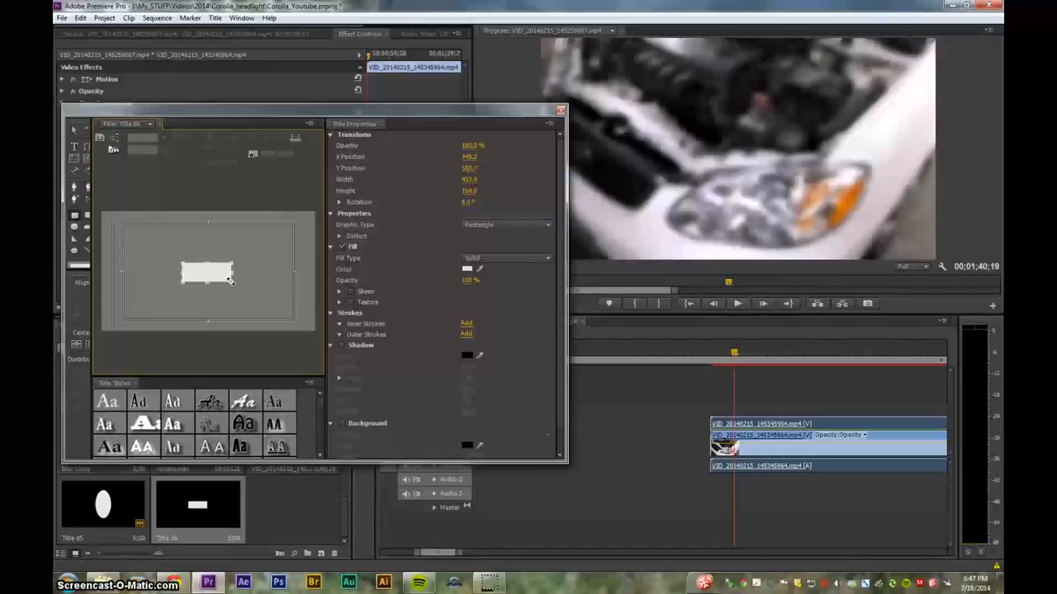
click(78, 344)
click(88, 346)
click(560, 111)
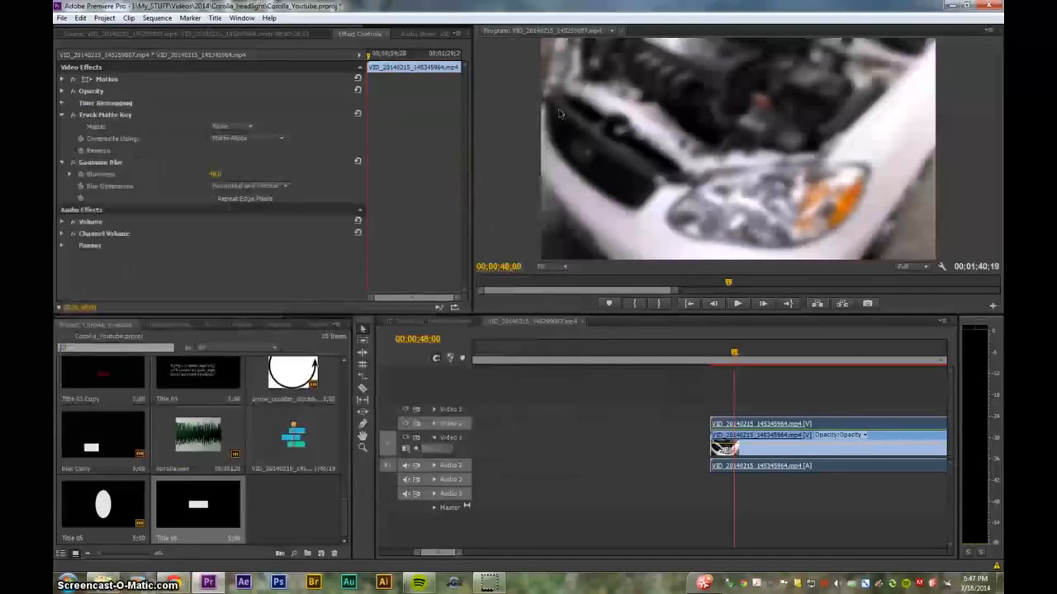
Step: Place Title 06 on Video 3 above the duplicate car clip, aligned with the clip's start
drag(216, 495, 754, 414)
key(minus)
key(minus)
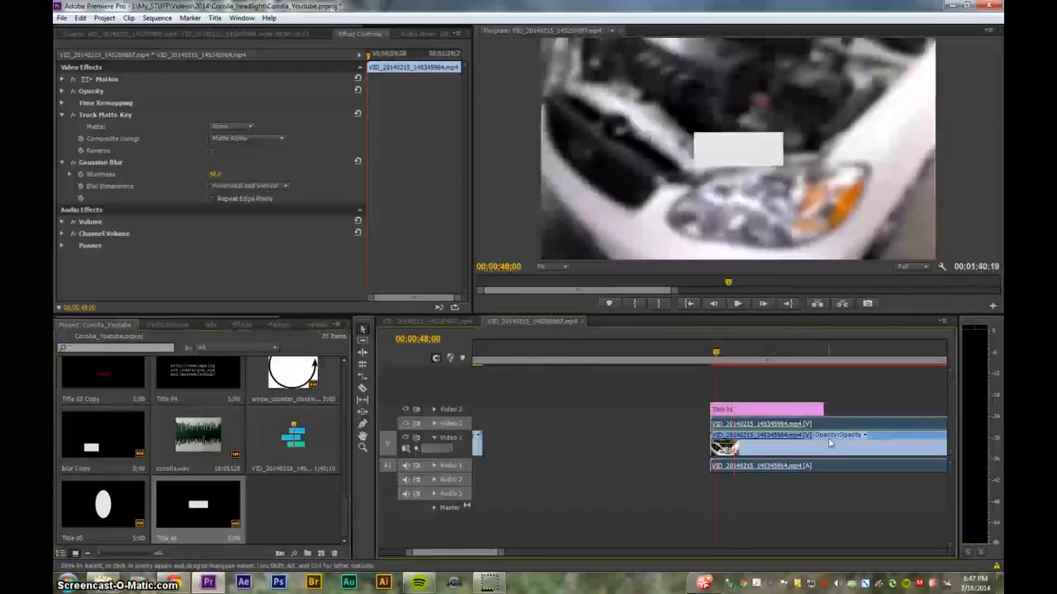
key(minus)
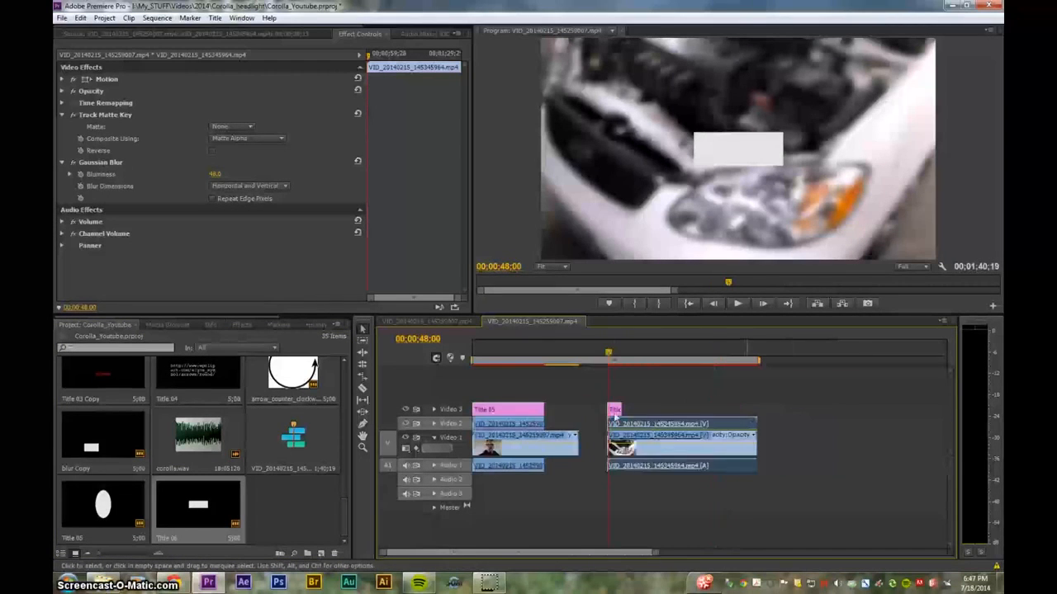
Step: Play the blurred shot up to 00;00;50;01, and shorten the duplicate clip and Title 06 to end near that point
click(617, 356)
mouse_move(618, 355)
mouse_down()
mouse_move(642, 358)
mouse_move(612, 361)
mouse_up()
key(space)
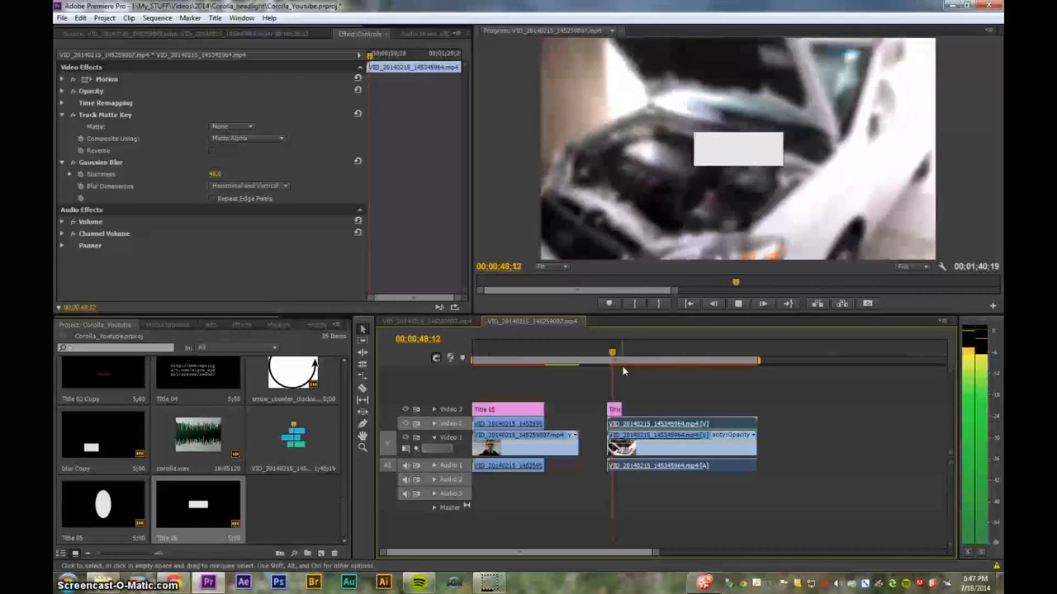
key(space)
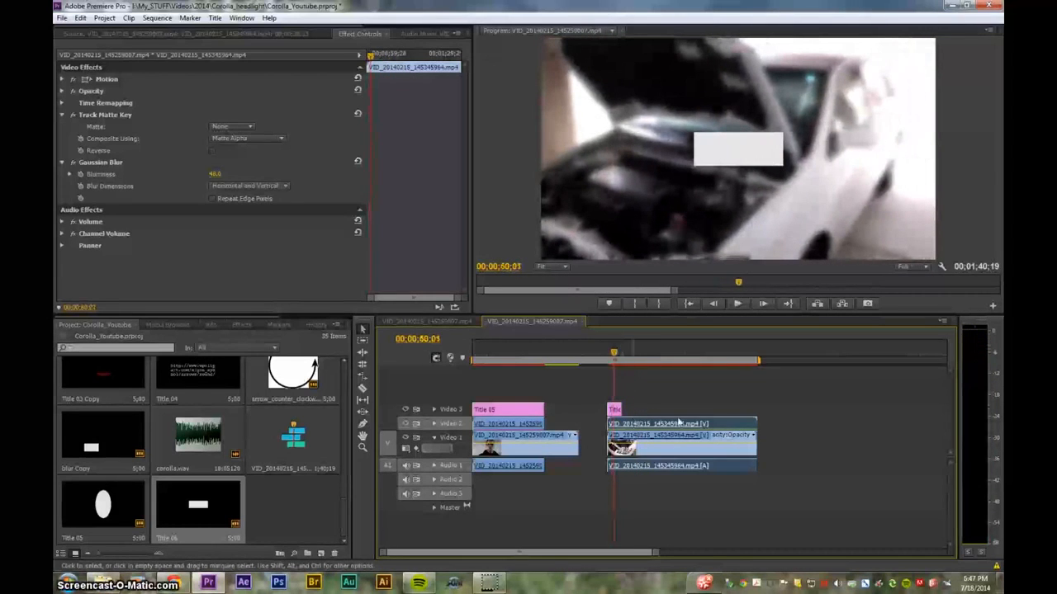
key(equal)
key(minus)
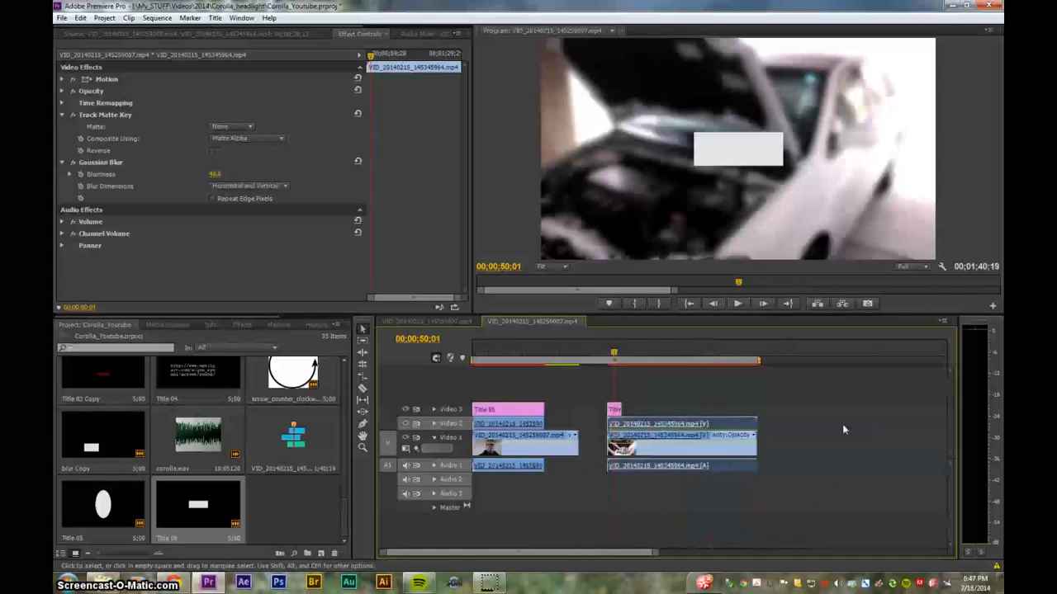
click(756, 423)
drag(756, 422, 613, 411)
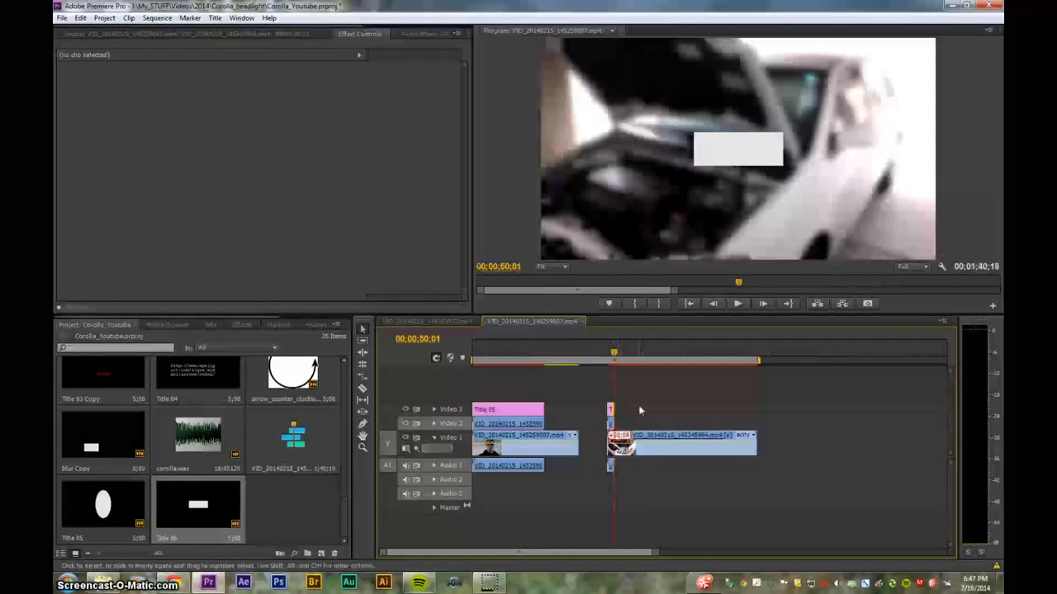
Step: Unlink the duplicate clip's audio from its video and extend the audio to the full length of the Video 1 clip
right_click(611, 467)
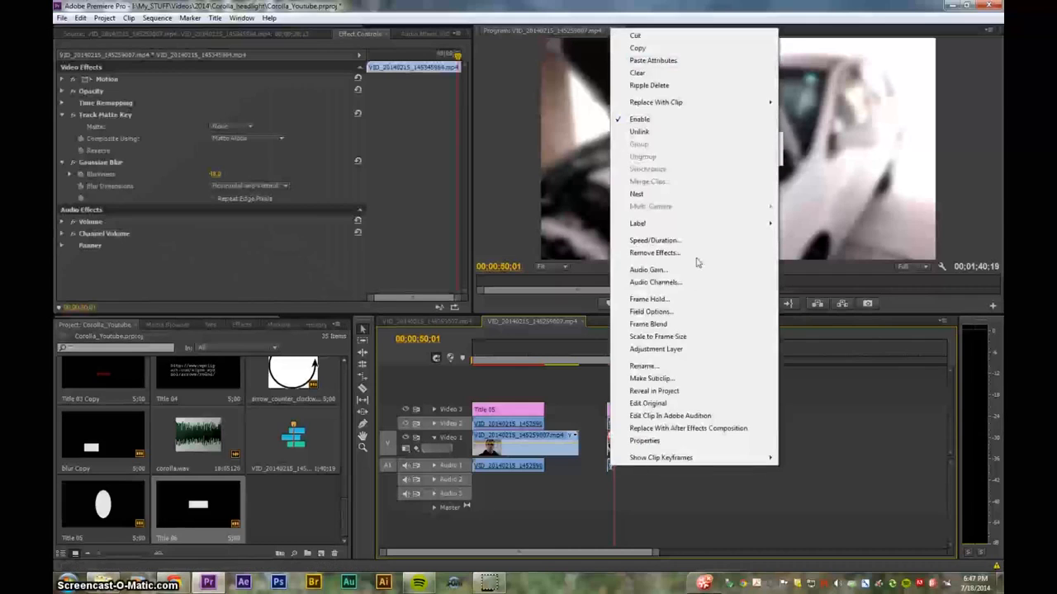
click(668, 138)
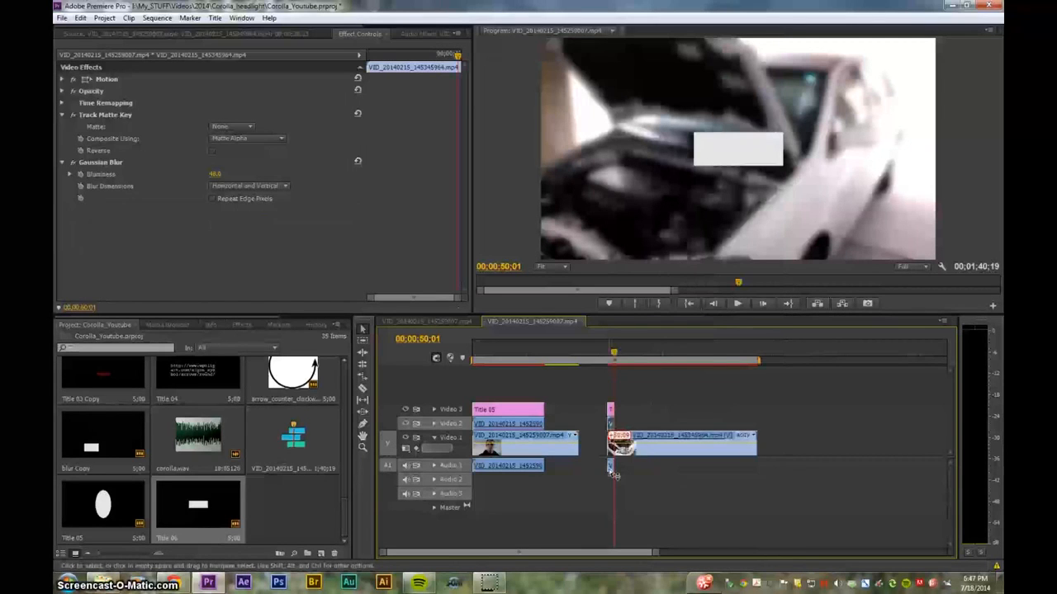
key(equal)
drag(709, 467, 876, 466)
Step: Step back through the start of the car shot and bring the playhead to the clips' first frame at 00;00;47;22
click(590, 357)
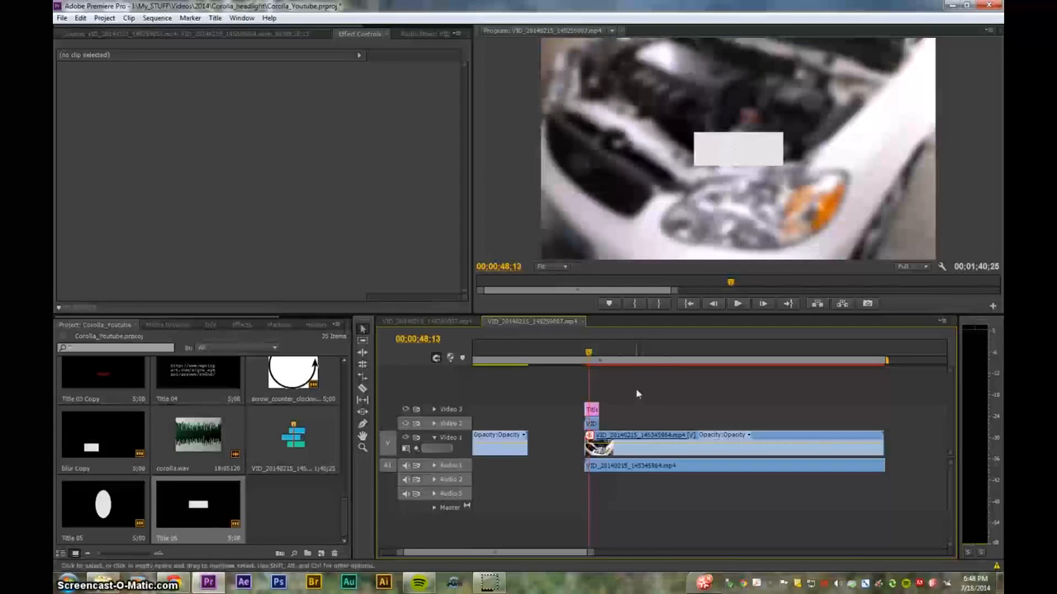
key(Left)
key(Left)
key(Left)
key(Left)
key(Left)
key(Left)
key(equal)
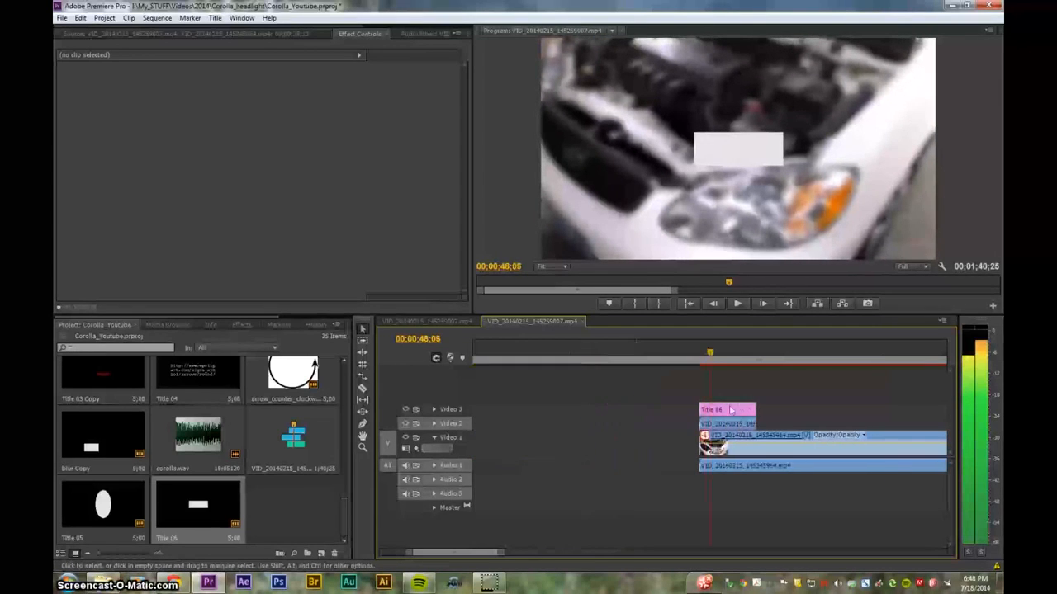
click(704, 356)
drag(705, 357, 699, 355)
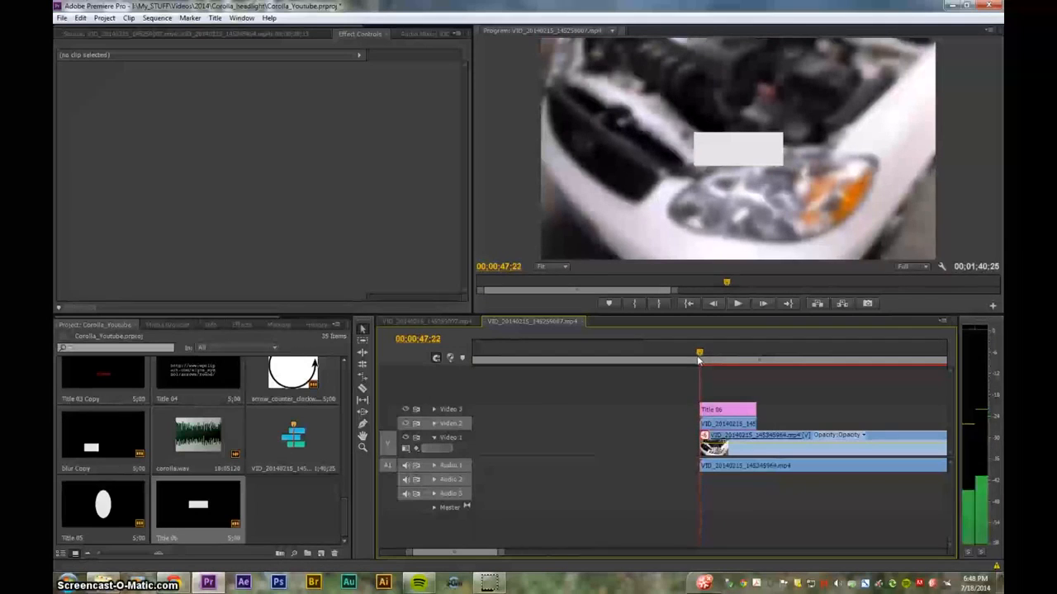
Step: Set the Track Matte Key's matte on the duplicate car clip to Video 3
click(724, 411)
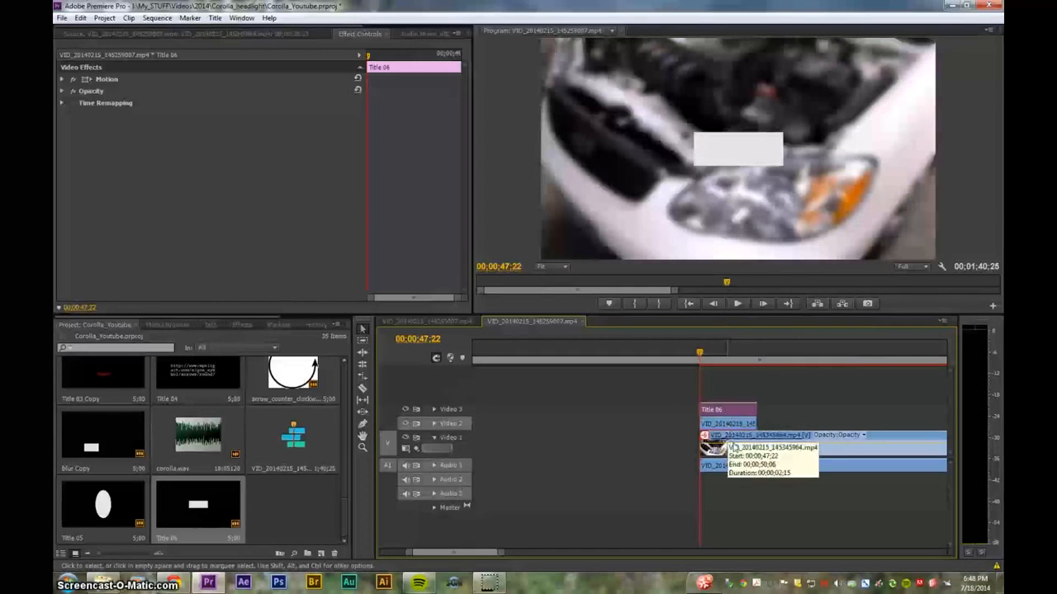
click(734, 452)
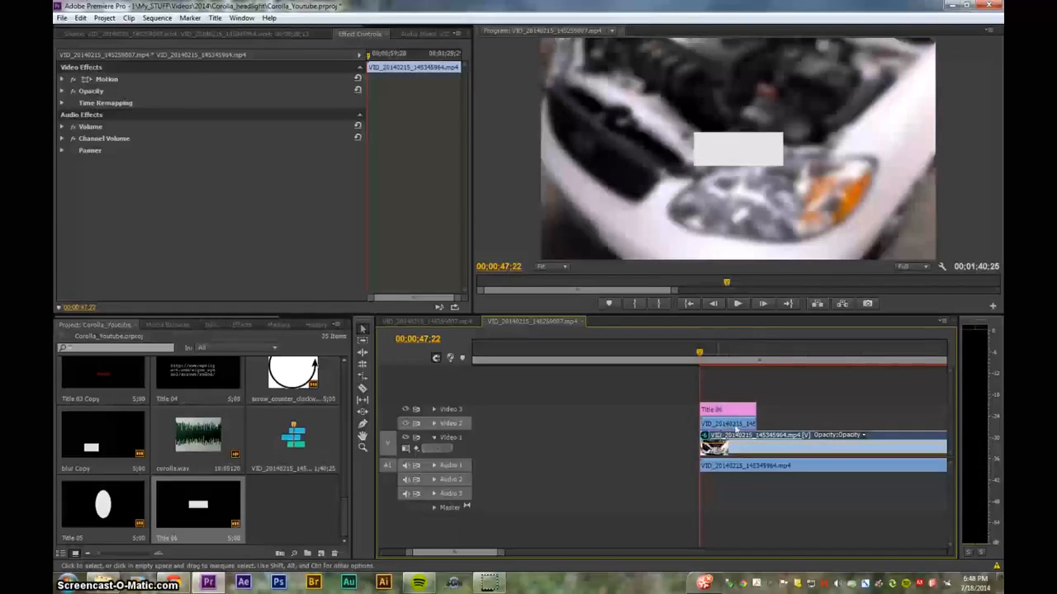
click(723, 425)
click(241, 130)
click(235, 153)
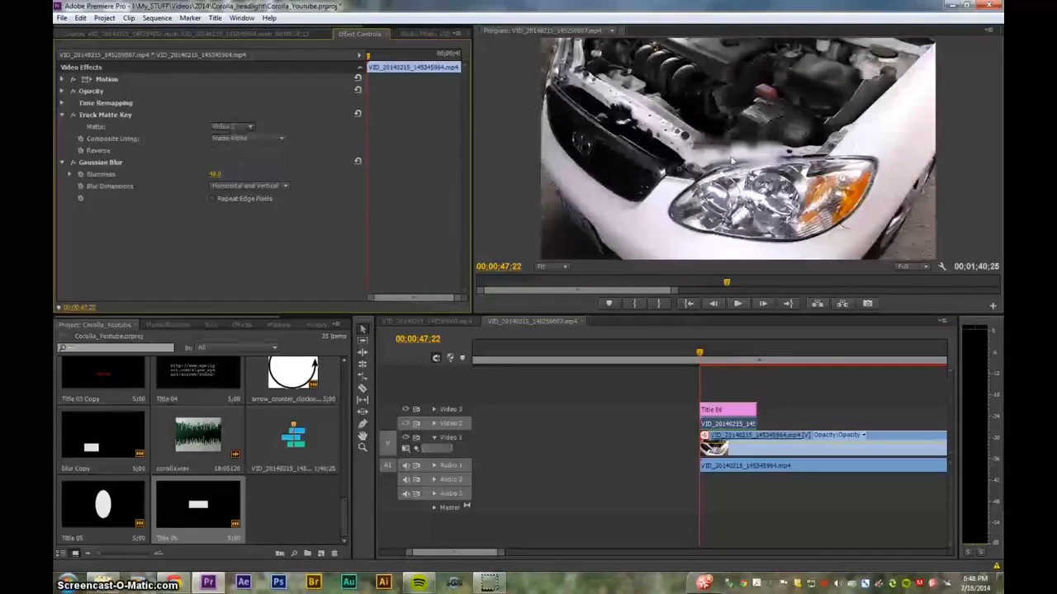
Step: Move Title 06 down to position about 323, 856, over the car's lower front below the grille at 00;00;48;12
click(63, 79)
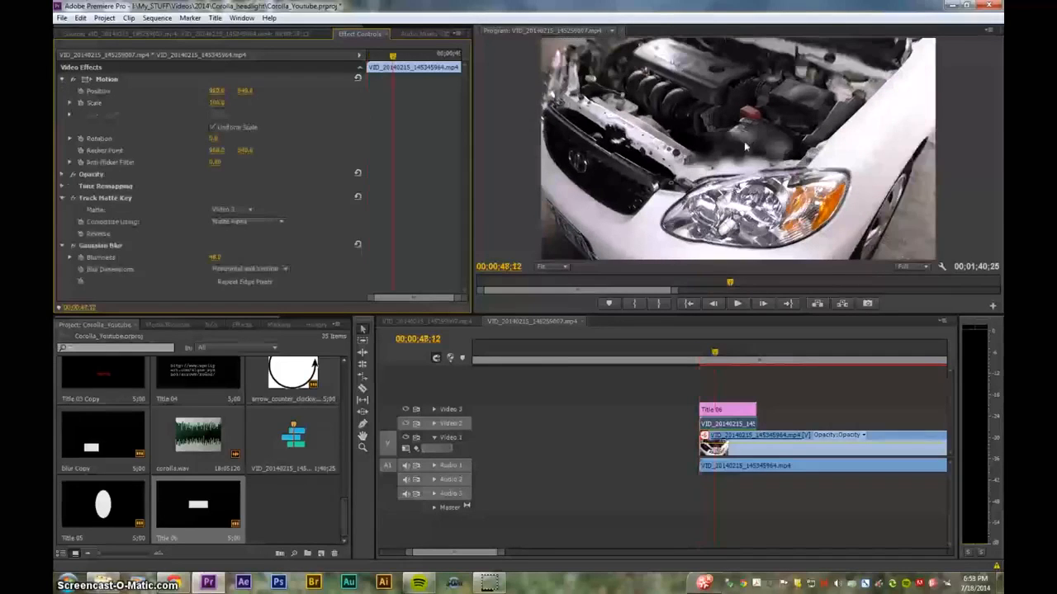
click(734, 414)
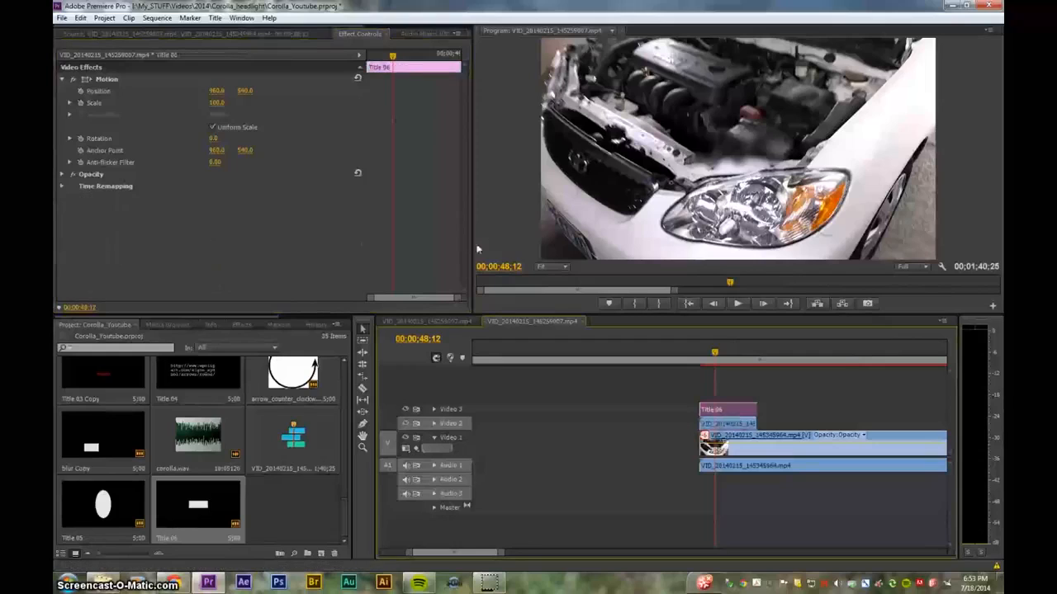
drag(216, 95, 125, 96)
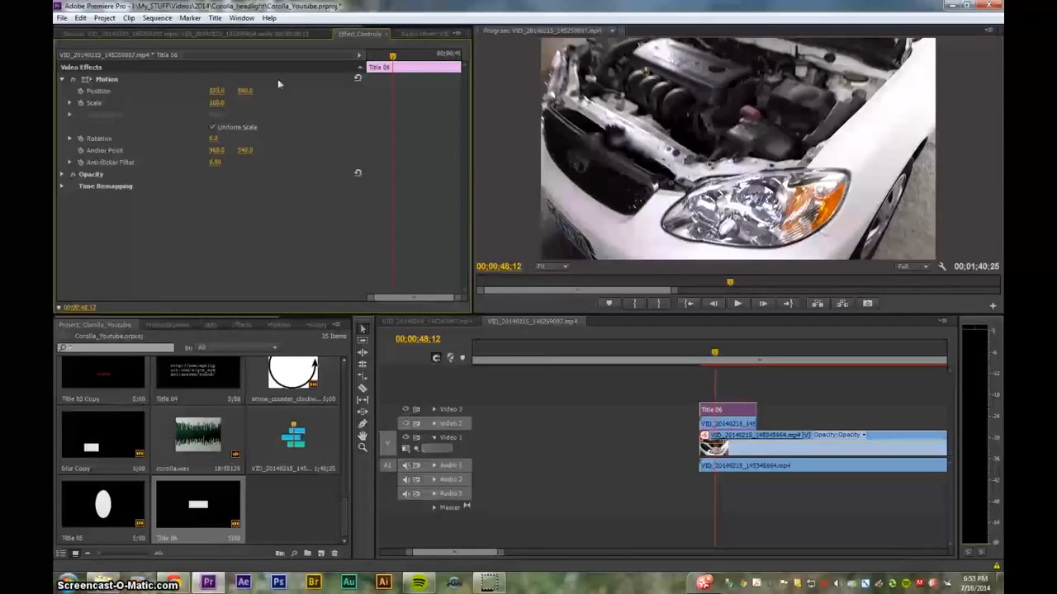
drag(244, 92, 344, 93)
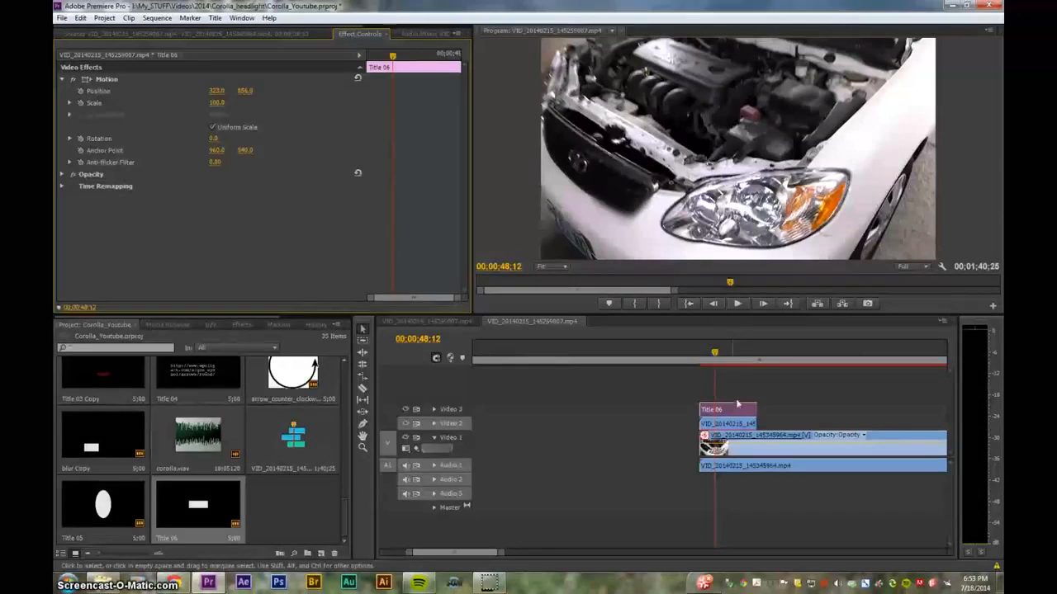
Step: Shift, rotate and scale Title 06 to follow the slanted license plate area, at about 35° rotation and 97.3 scale
click(601, 195)
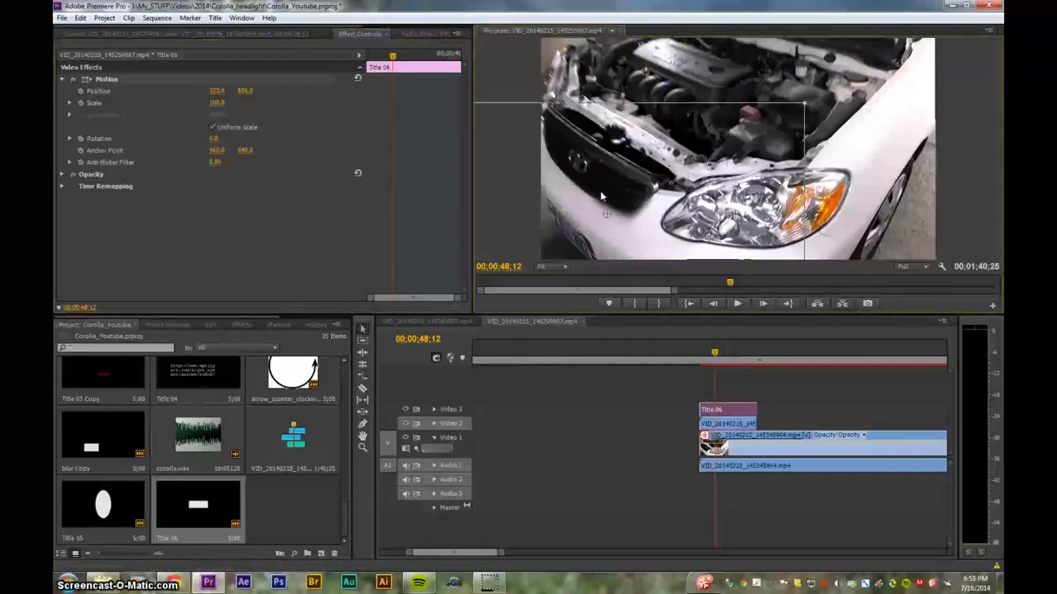
drag(600, 195, 656, 197)
drag(780, 119, 741, 235)
drag(650, 220, 647, 222)
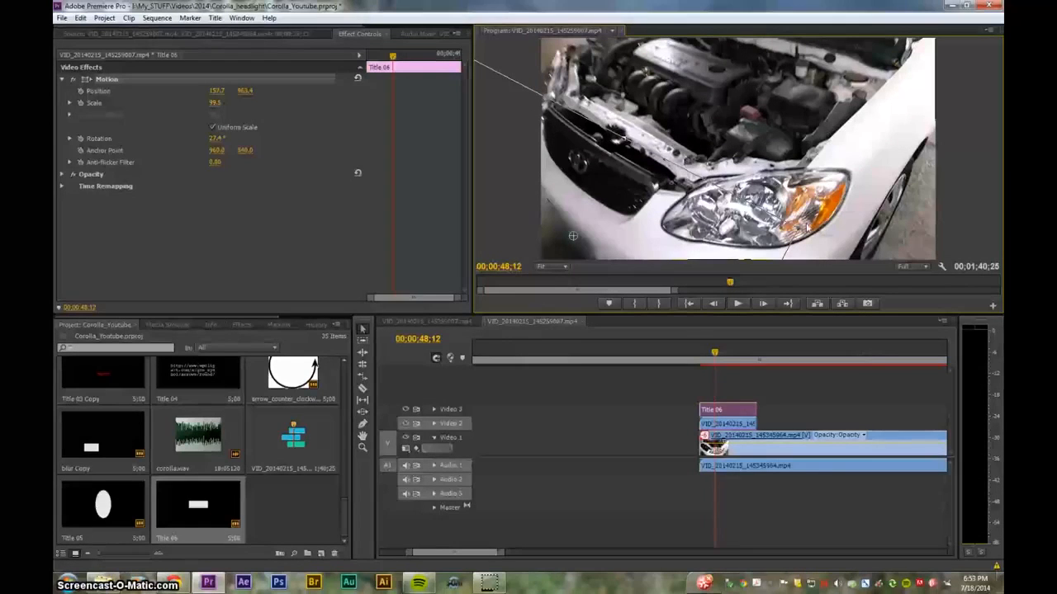
drag(801, 228, 811, 266)
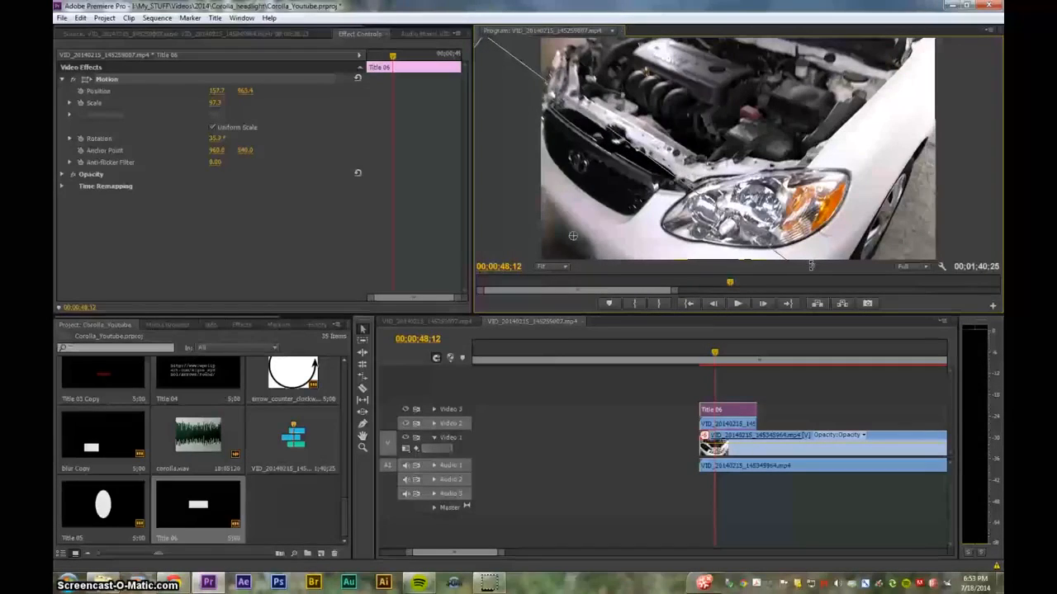
Step: At the first frame, 00;00;47;22, move Title 06 to about 185, 878 and start Position, Scale and Rotation keyframes
click(712, 355)
drag(714, 355, 700, 356)
drag(614, 166, 619, 156)
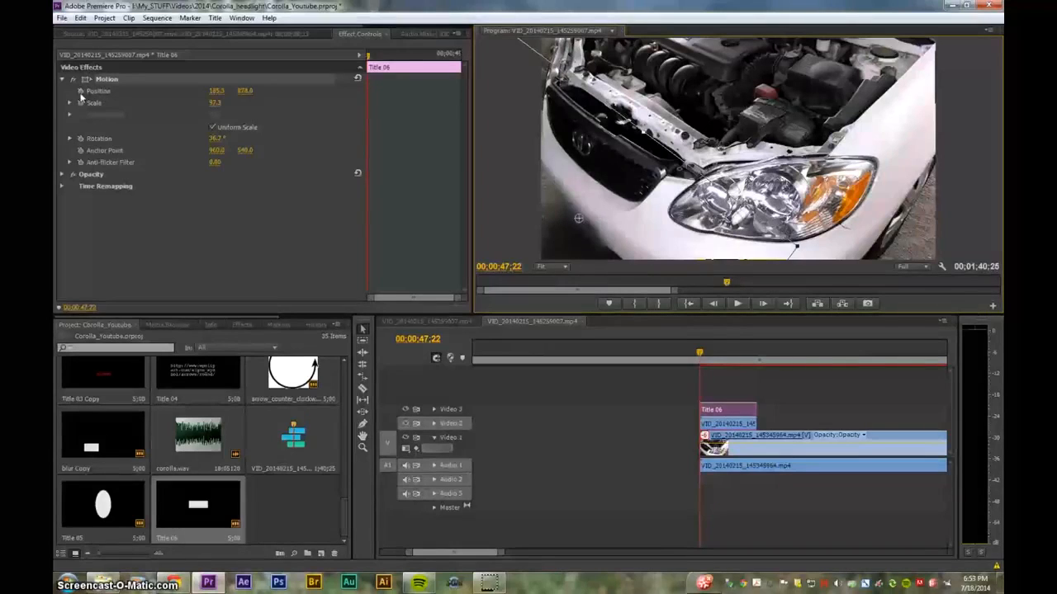
click(80, 92)
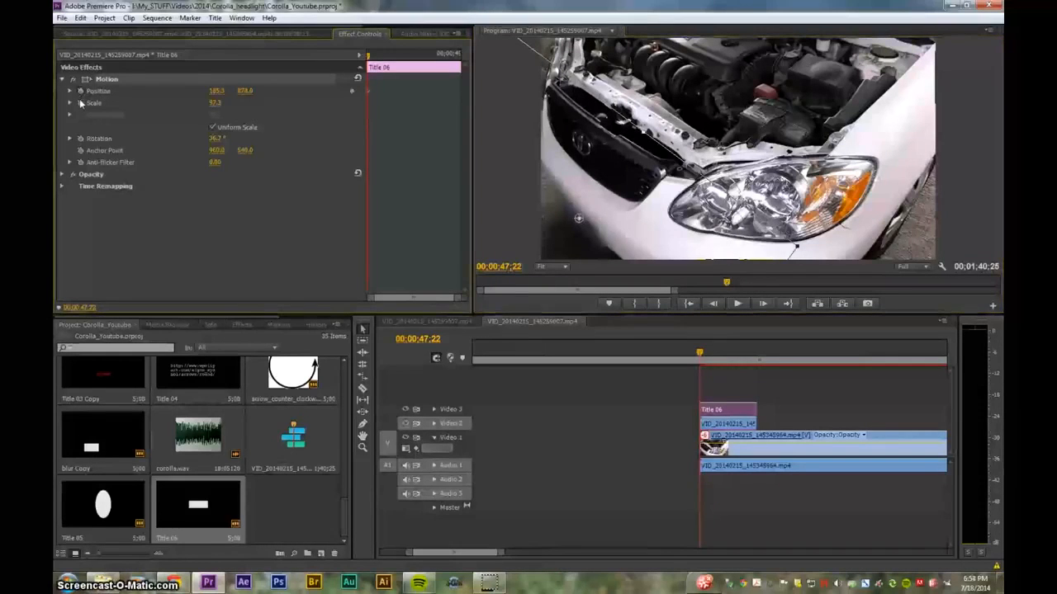
click(80, 102)
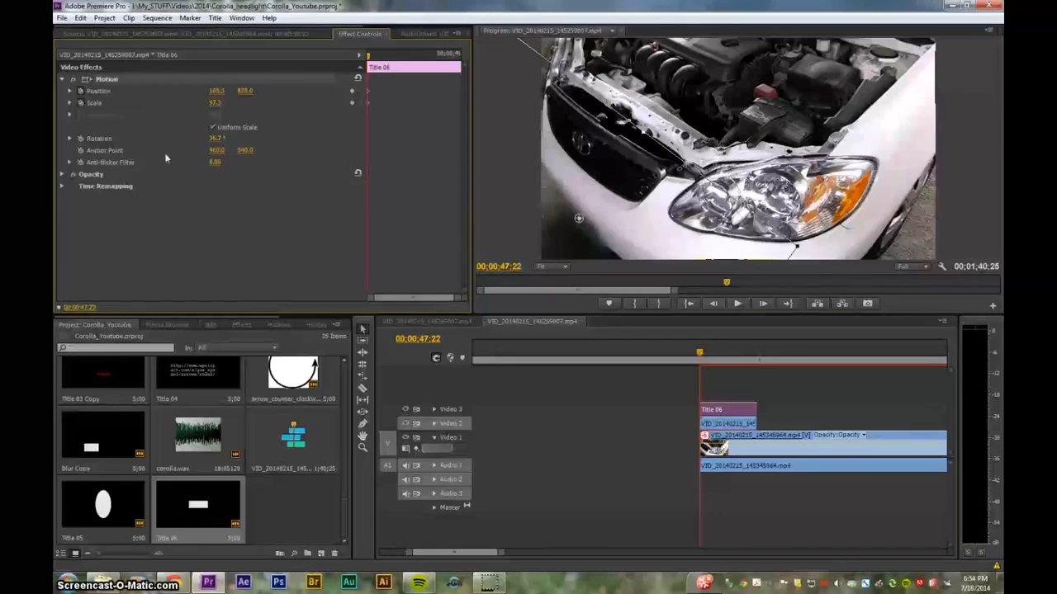
click(80, 139)
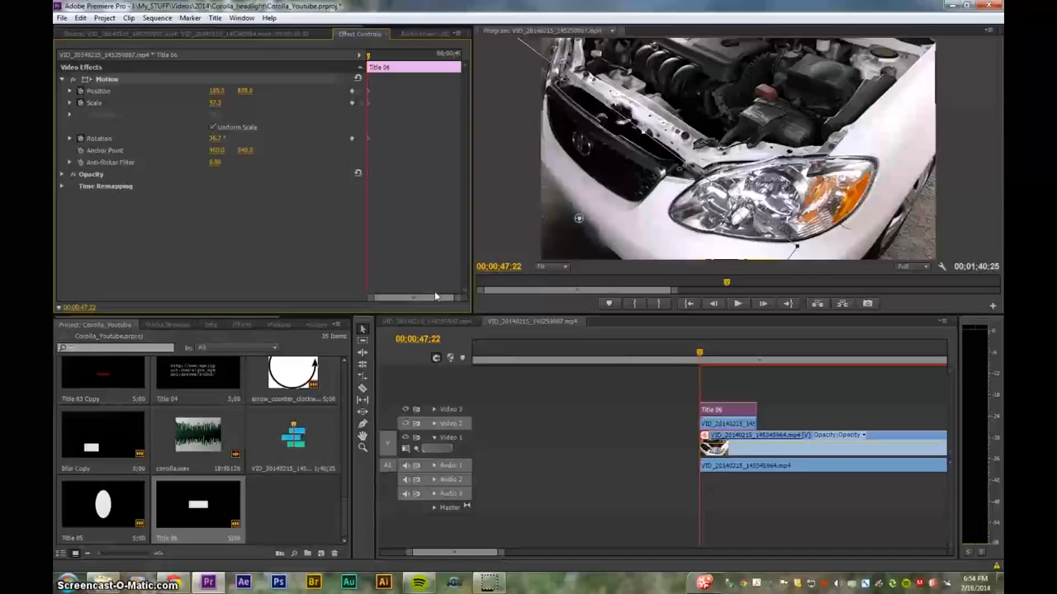
Step: Advance six frames to 00;00;47;28 and move Title 06 slightly down to keep the plate covered
key(Right)
key(Right)
key(Right)
key(Right)
key(Right)
key(Right)
drag(626, 205, 627, 210)
Step: Advance to 00;00;48;04 and nudge Title 06 down and slightly left for another Position keyframe
key(Right)
key(Right)
key(Right)
key(Right)
key(Right)
key(Right)
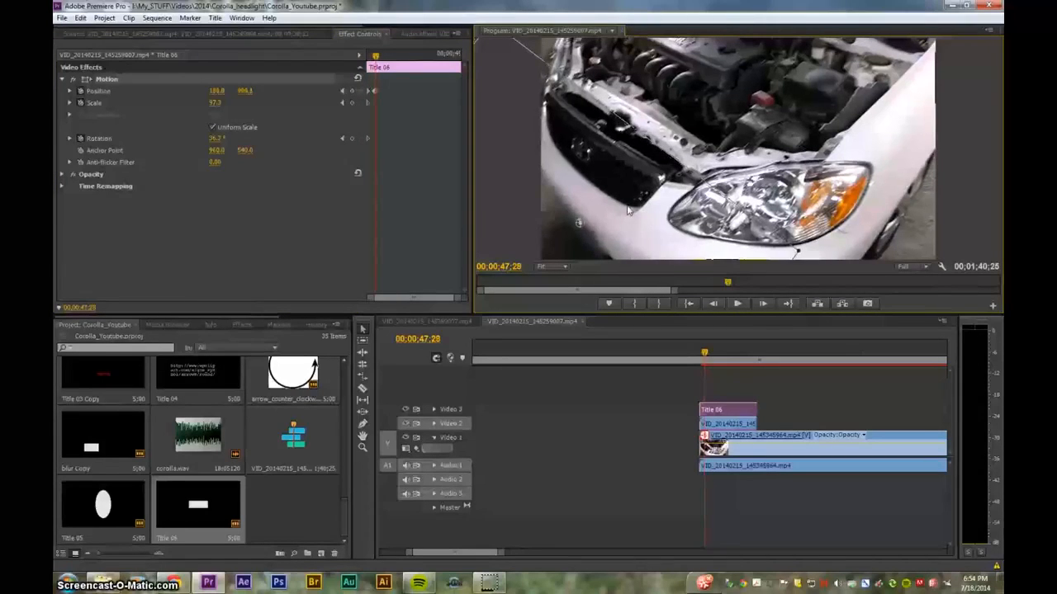
drag(628, 213, 624, 217)
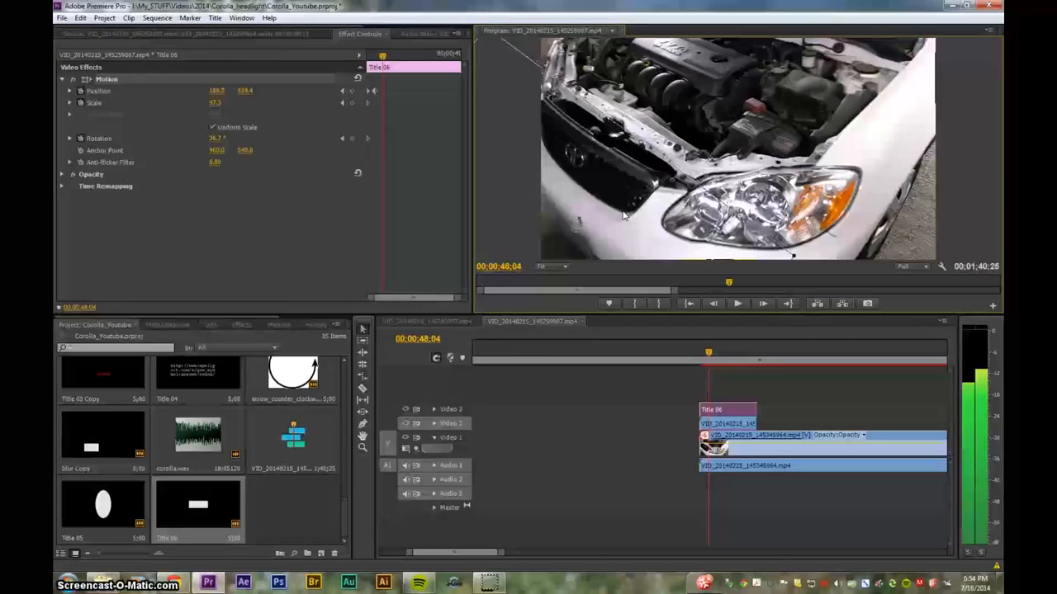
Step: Advance to 00;00;48;09 and shift Title 06 slightly left to follow the license plate
key(Right)
key(Right)
key(Right)
key(Right)
key(Right)
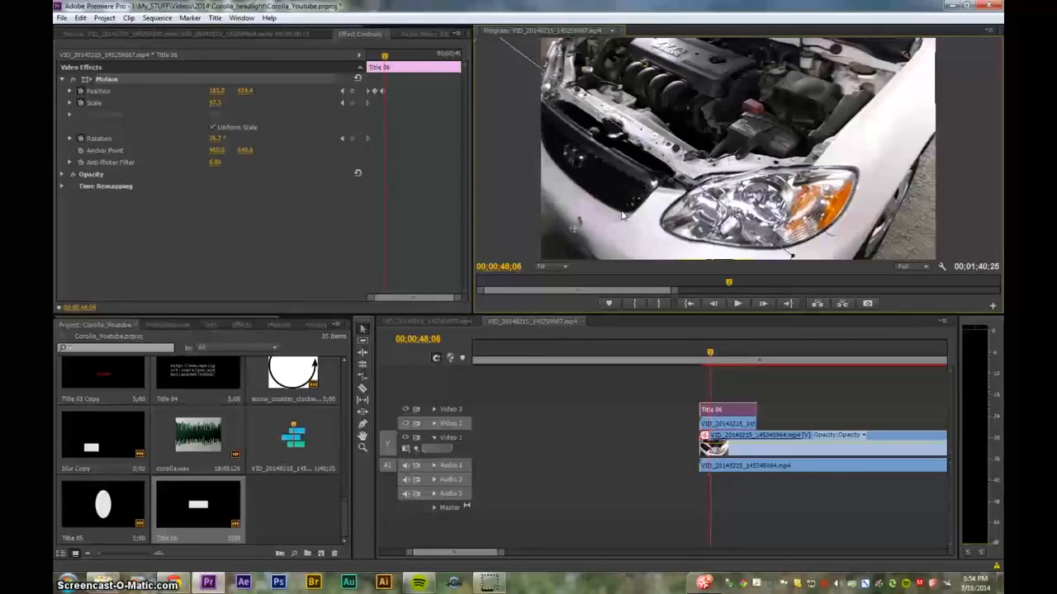
drag(623, 216, 618, 218)
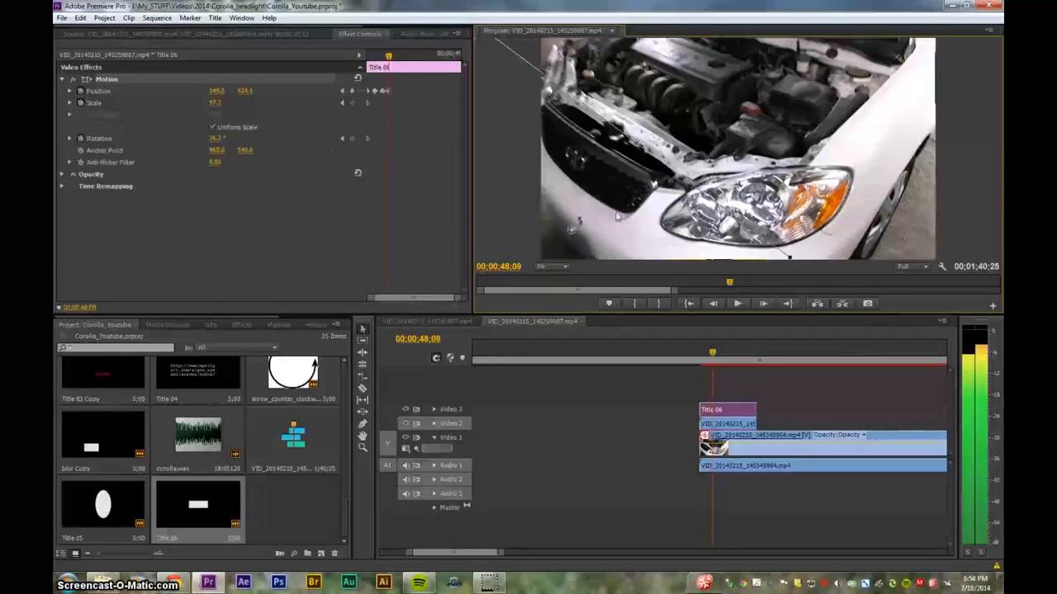
Step: At 00;00;48;13, move Title 06 lower over the plate and set its rotation to about 50.7°
key(Right)
key(Right)
key(Right)
key(Right)
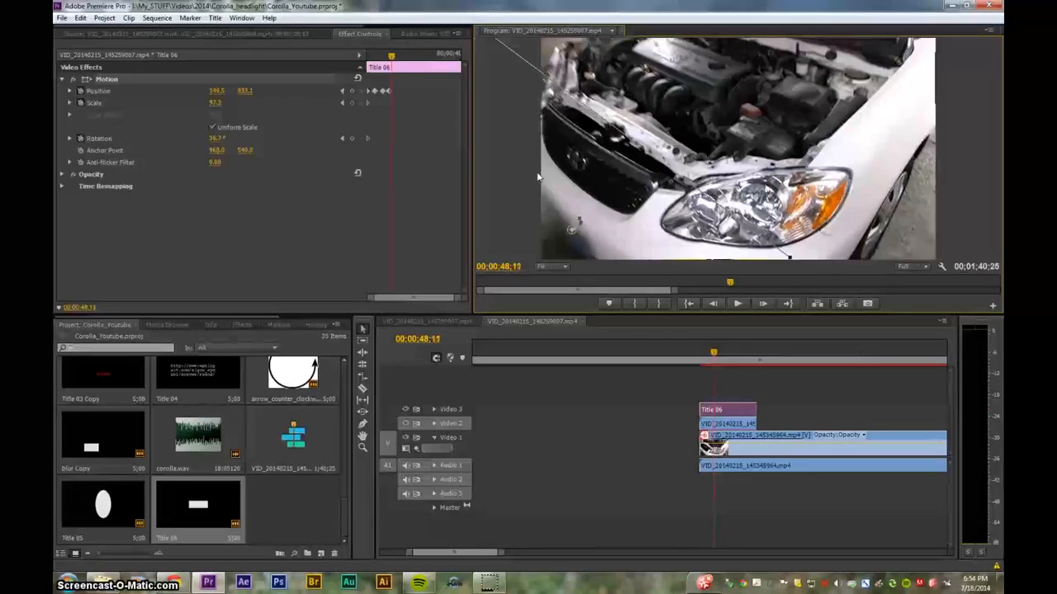
drag(615, 186, 612, 192)
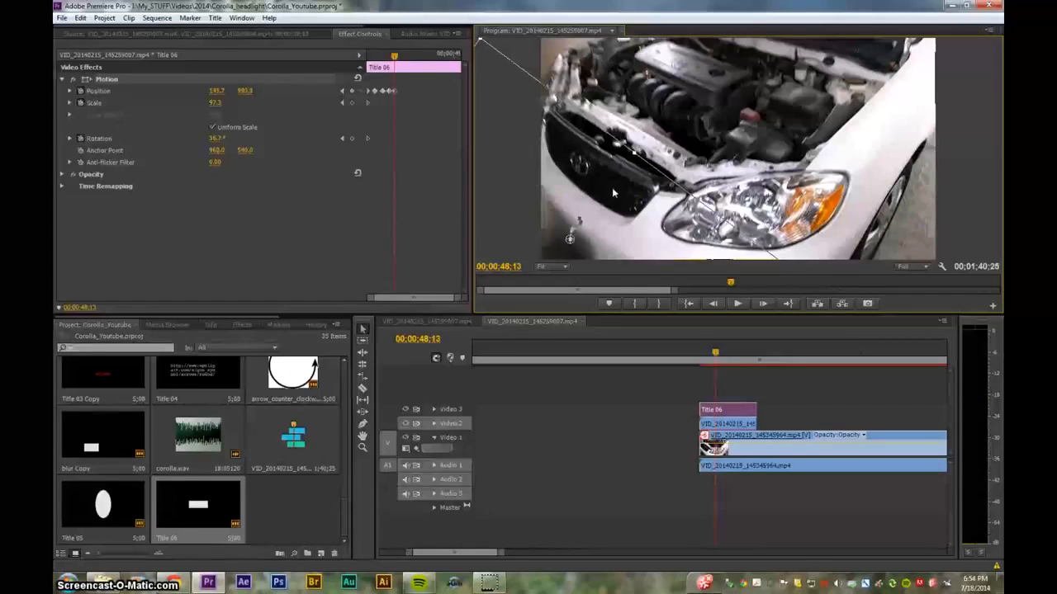
drag(228, 140, 240, 140)
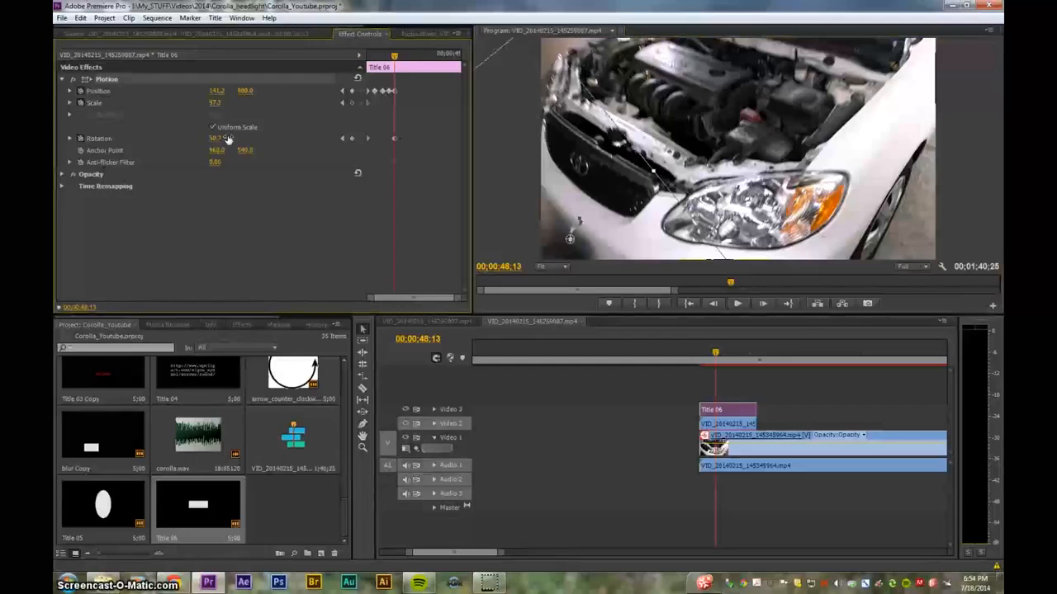
Step: Advance to 00;00;48;19 and move Title 06 further down over the license plate
key(Right)
key(Right)
key(Right)
key(Right)
key(Right)
key(Right)
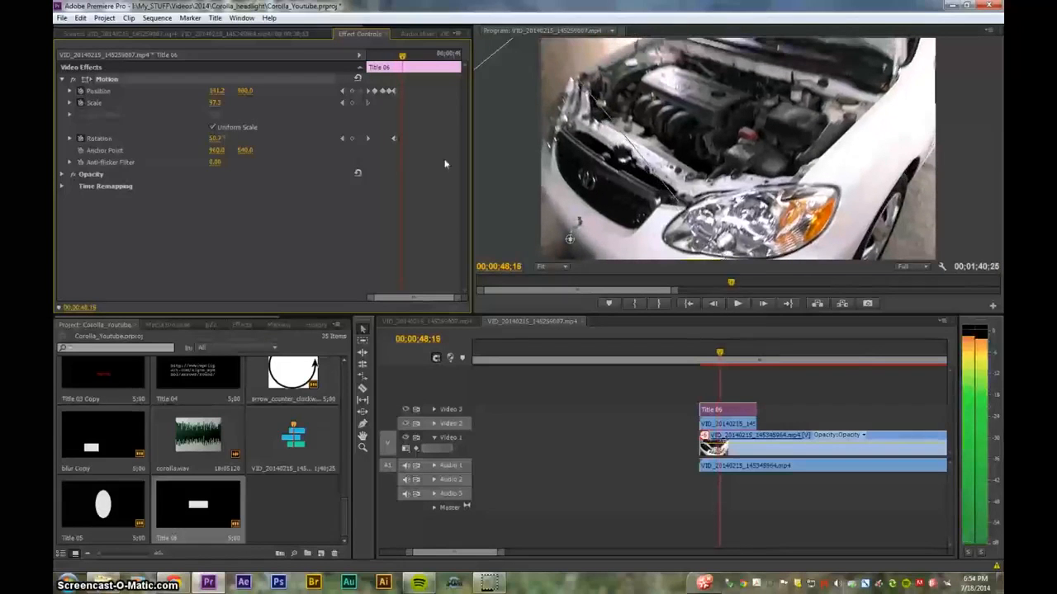
drag(593, 168, 590, 175)
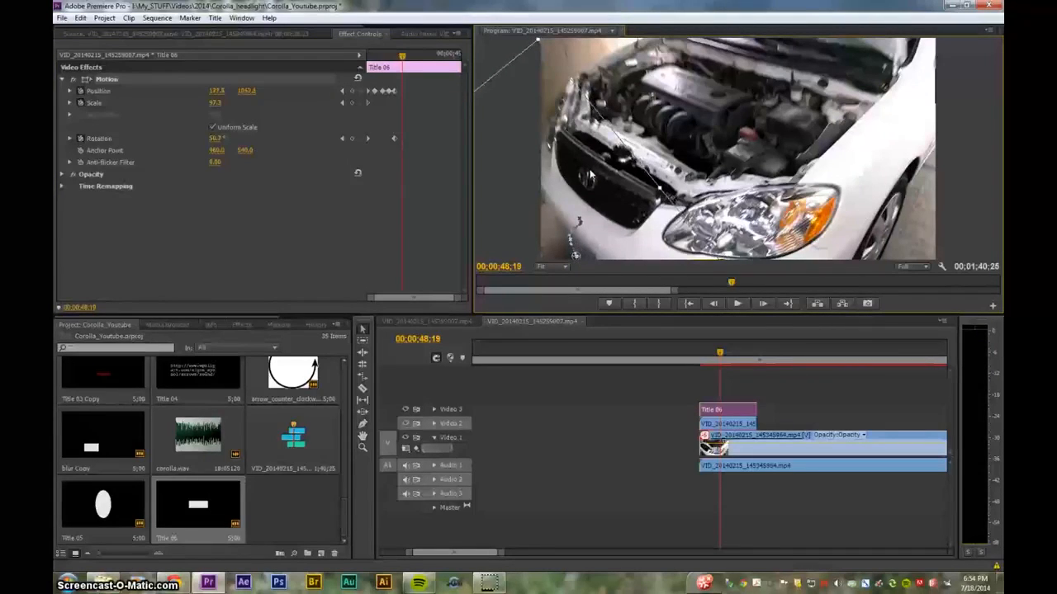
Step: At 00;00;48;21, set Title 06's rotation to about 36.7° and shift it right and slightly down over the plate
key(Right)
key(Right)
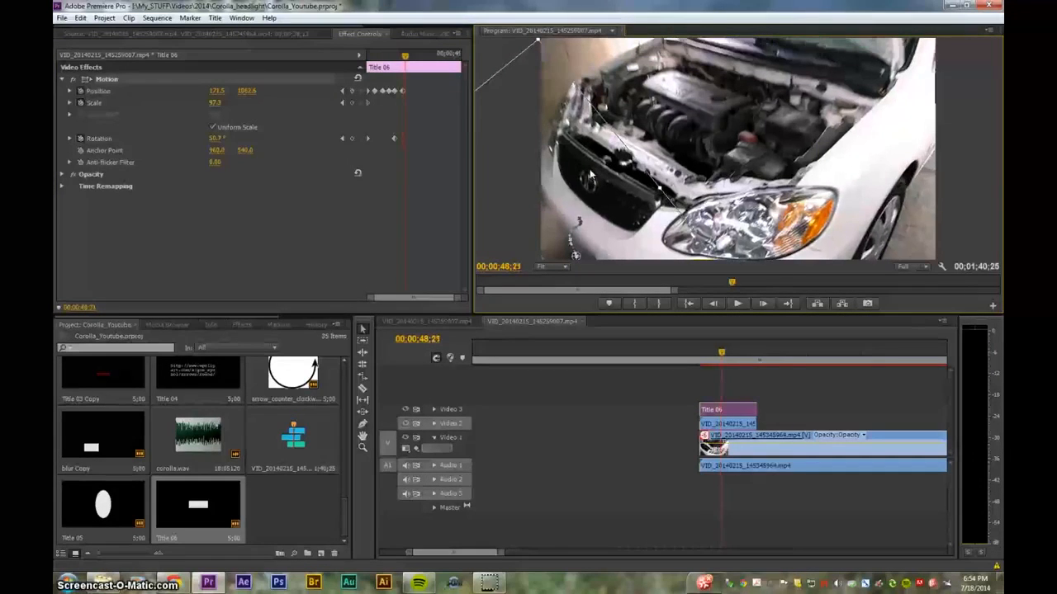
drag(215, 142, 208, 142)
drag(600, 199, 614, 203)
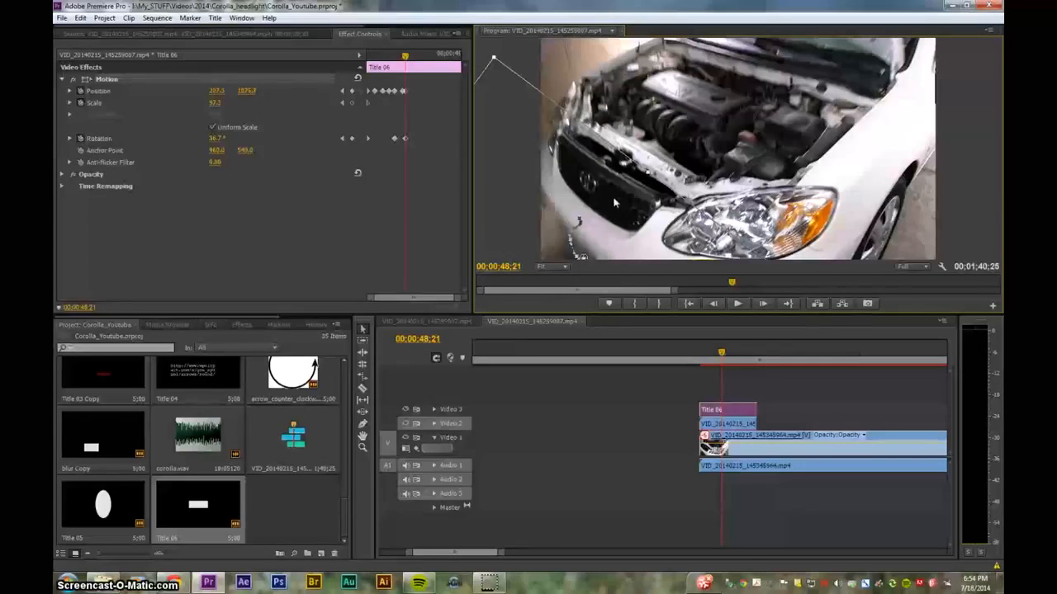
Step: At 00;00;48;24, rotate Title 06 to about 34.8° to match the car's angle
key(Right)
key(Right)
key(Right)
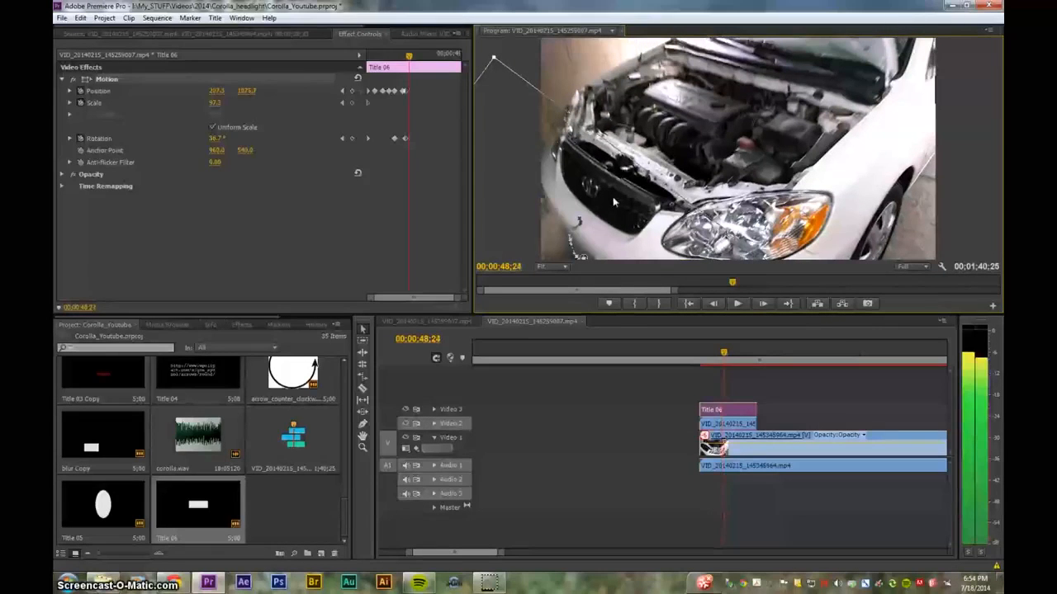
drag(501, 64, 487, 56)
Step: Advance to 00;00;48;29 and trim Title 06 and the duplicate clip to end there
key(Right)
key(Right)
key(Right)
key(Right)
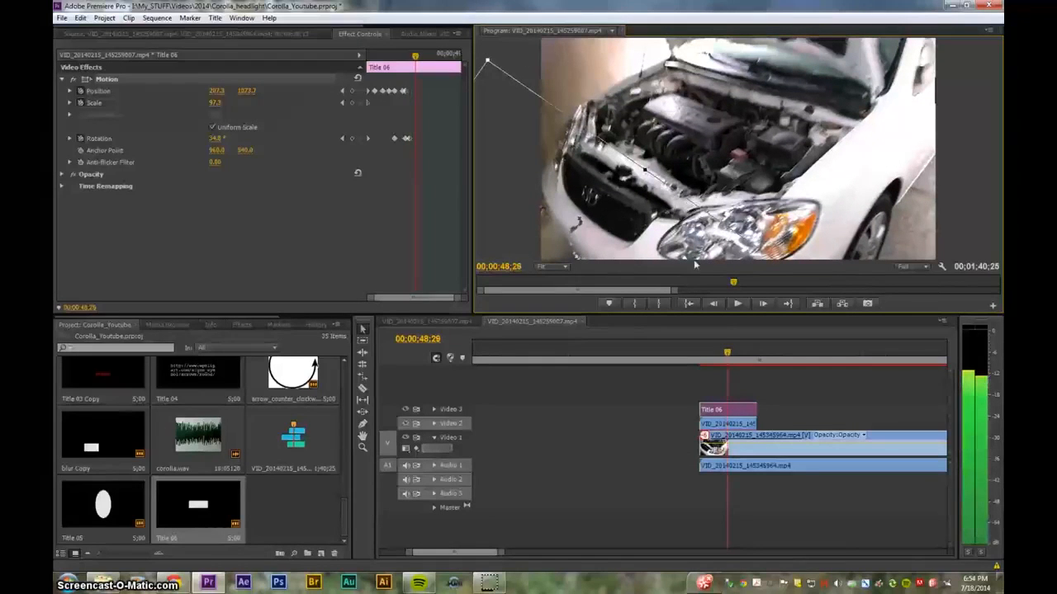
key(Right)
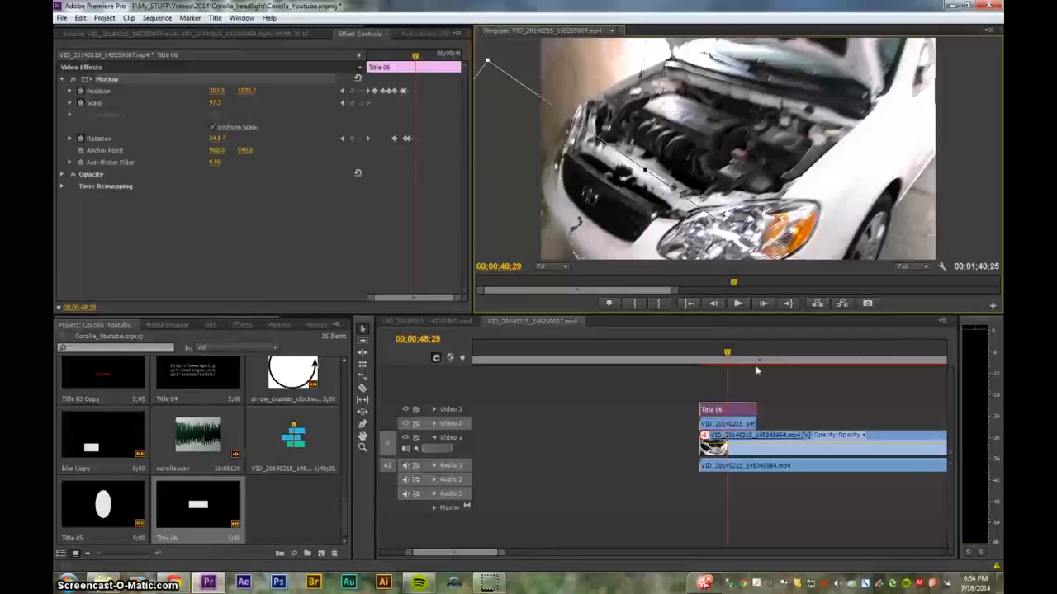
click(60, 179)
mouse_move(752, 409)
mouse_down()
mouse_move(720, 411)
mouse_move(762, 414)
mouse_up()
click(737, 412)
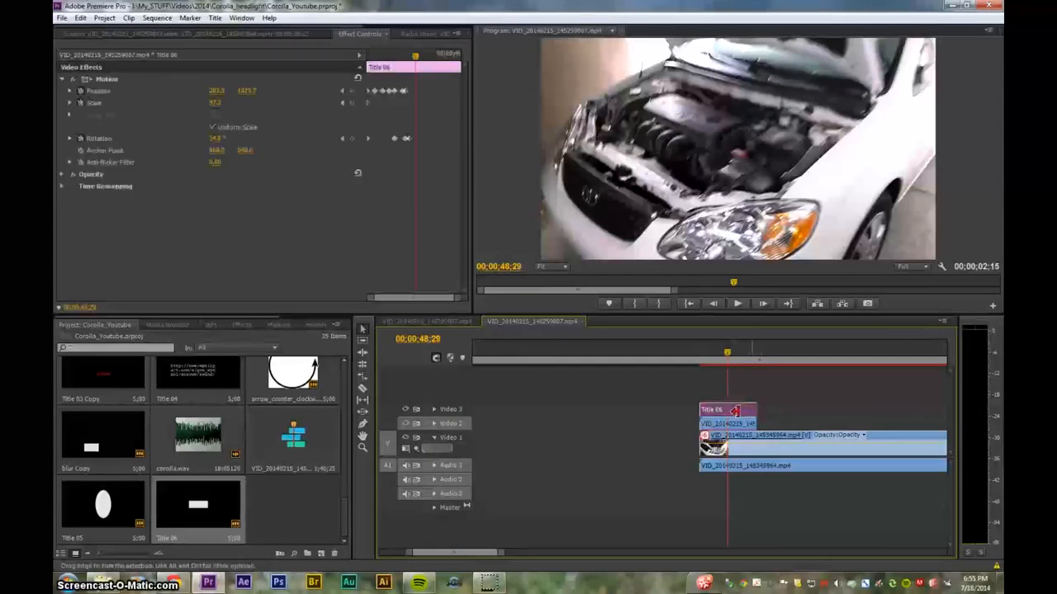
click(749, 409)
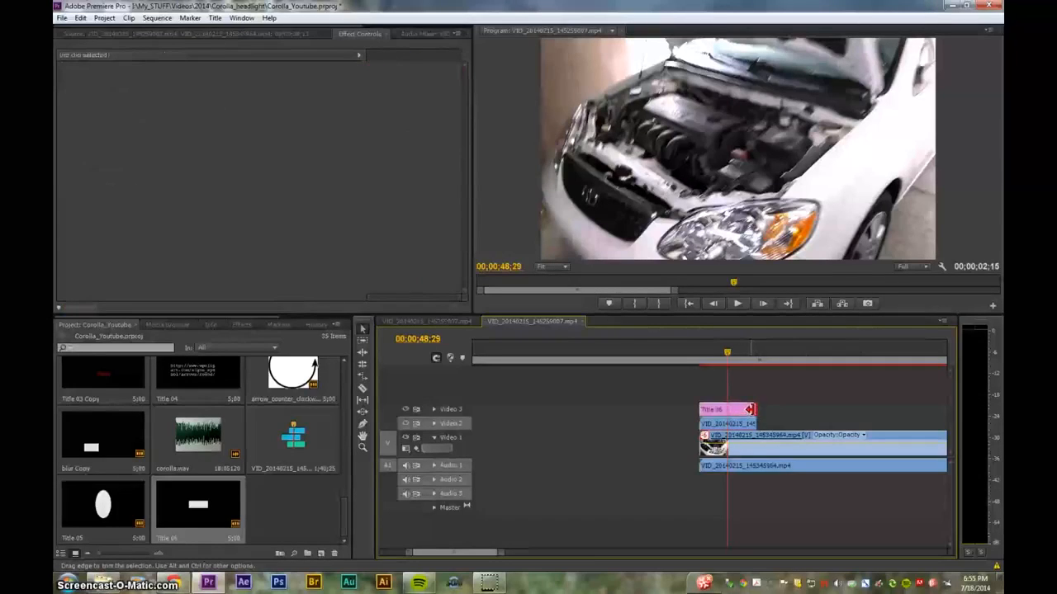
drag(722, 409, 727, 410)
click(749, 424)
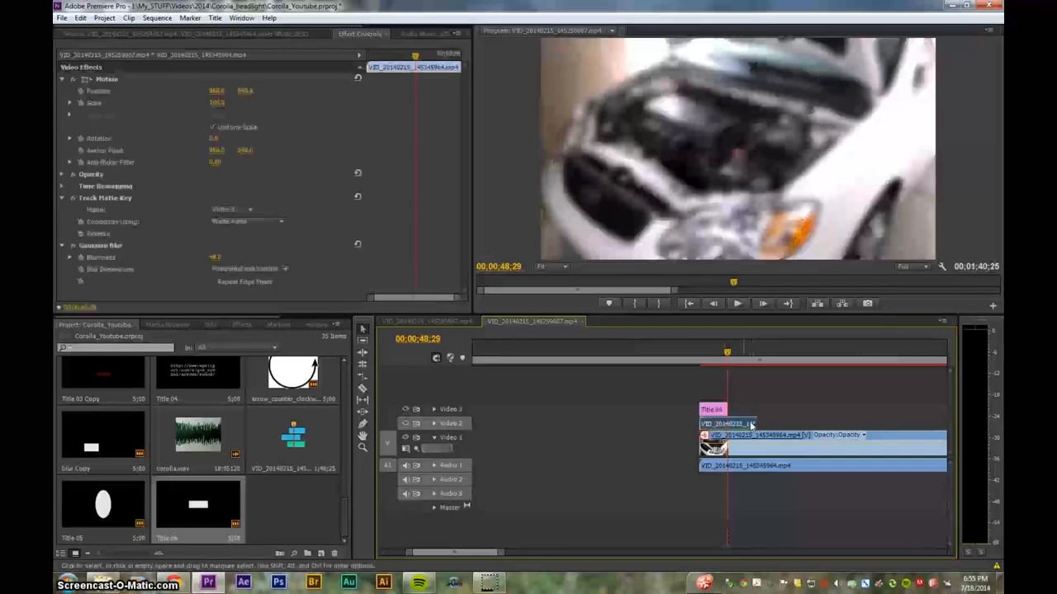
drag(753, 423, 726, 422)
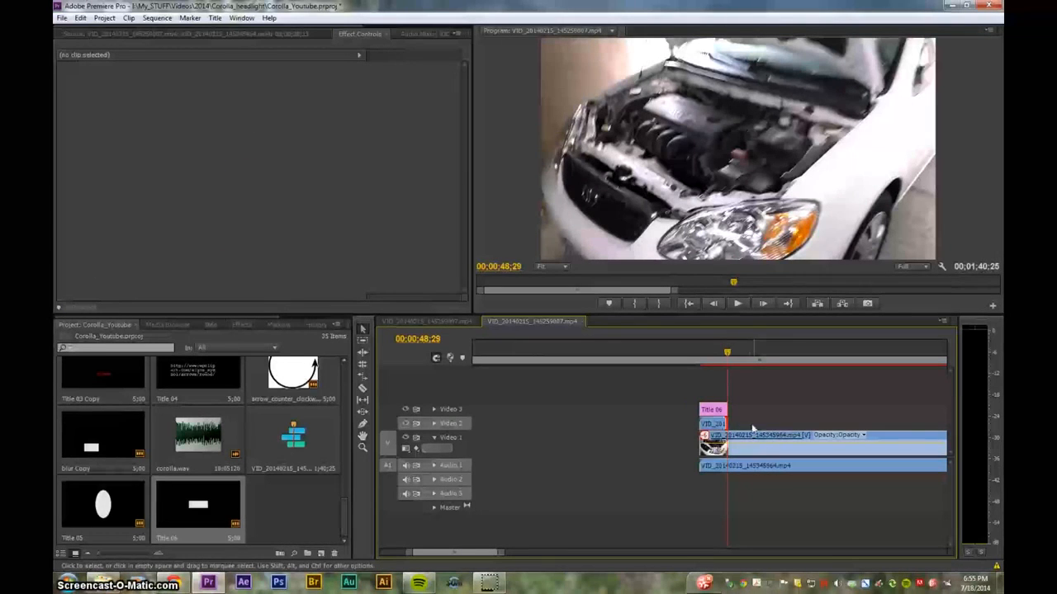
Step: Play the blurred shot from 00;00;48;14 up to 00;00;49;05 and save the project
click(716, 354)
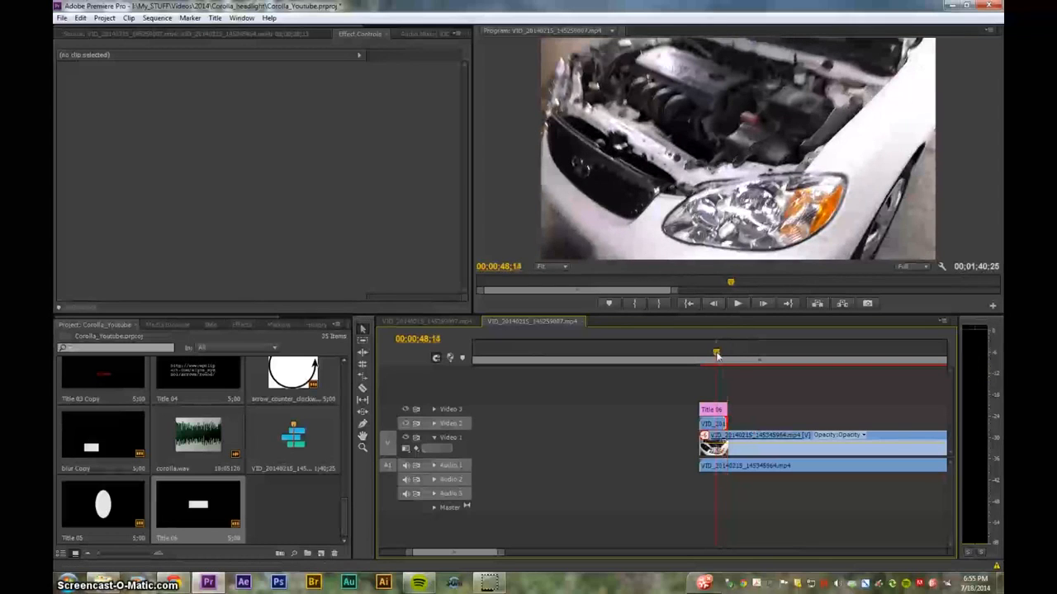
key(space)
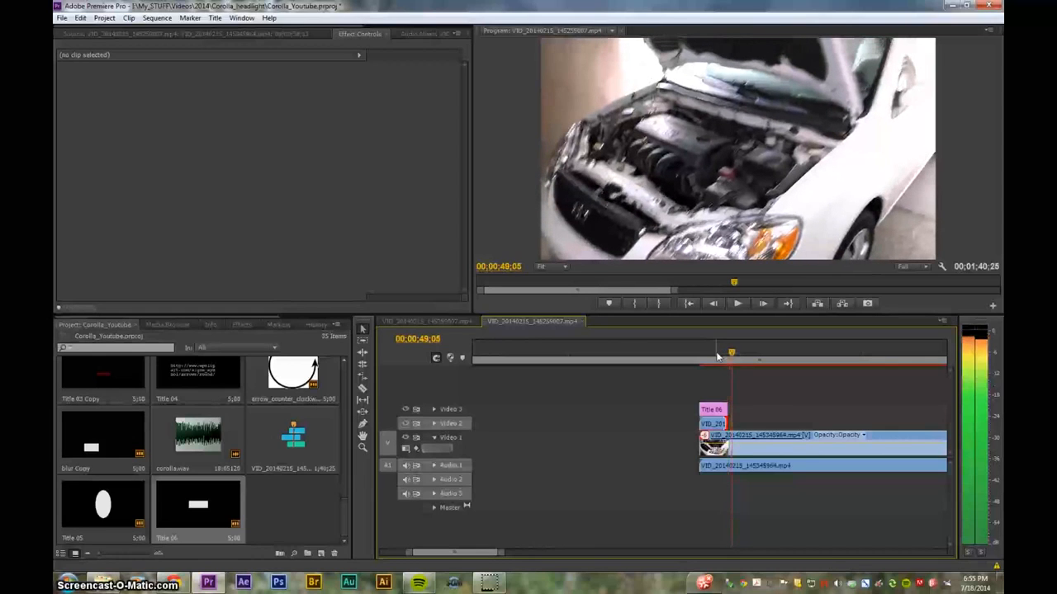
key(=)
key(=)
key(ctrl+s)
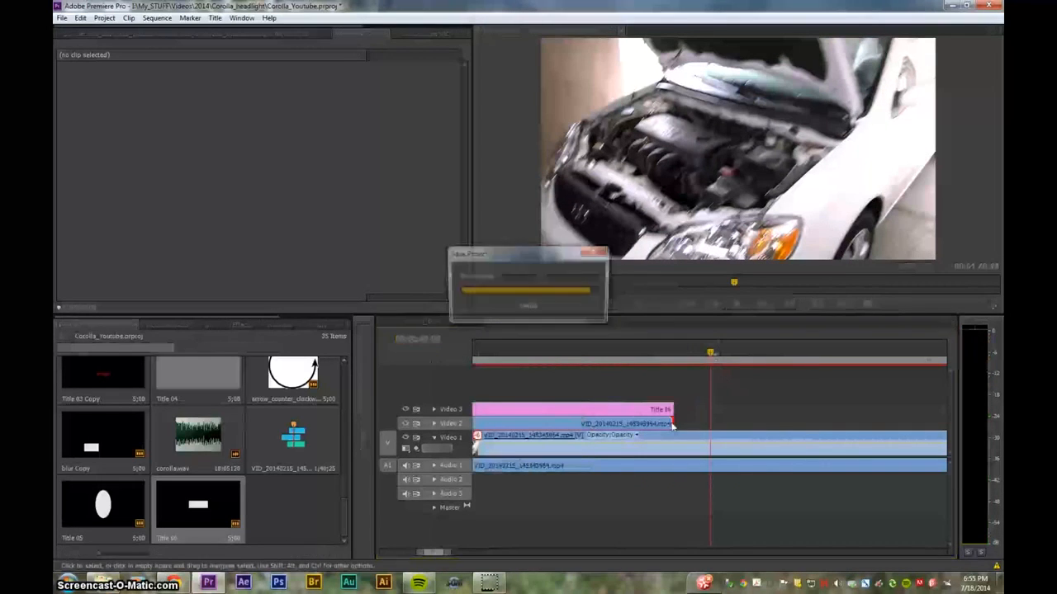
Step: Set the ends of the duplicate clip and Title 06 to 00;00;49;05, and play back the end of the blurred section
drag(673, 424, 701, 423)
click(666, 409)
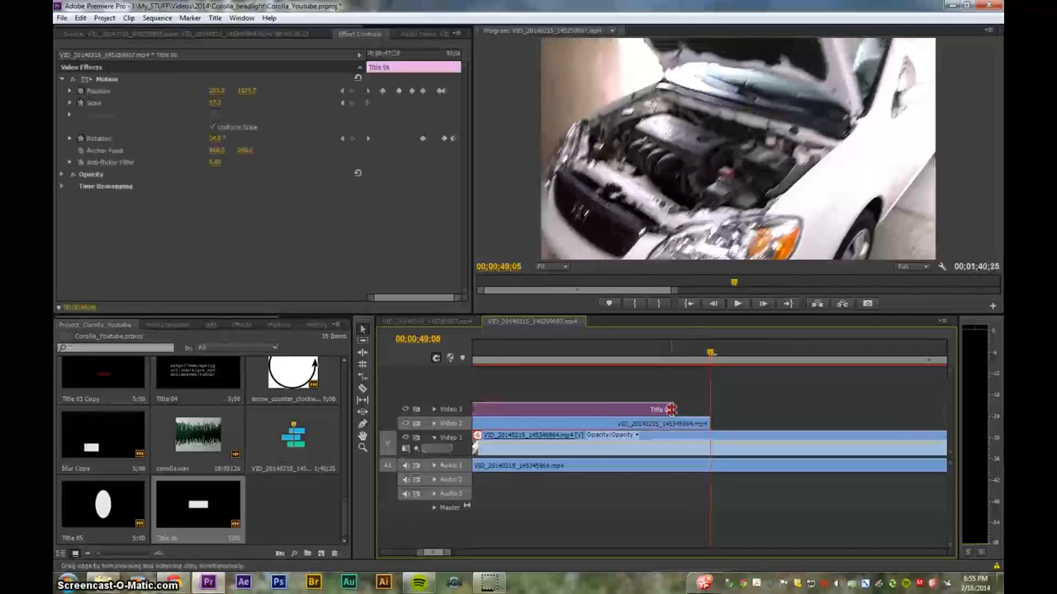
drag(665, 409, 708, 410)
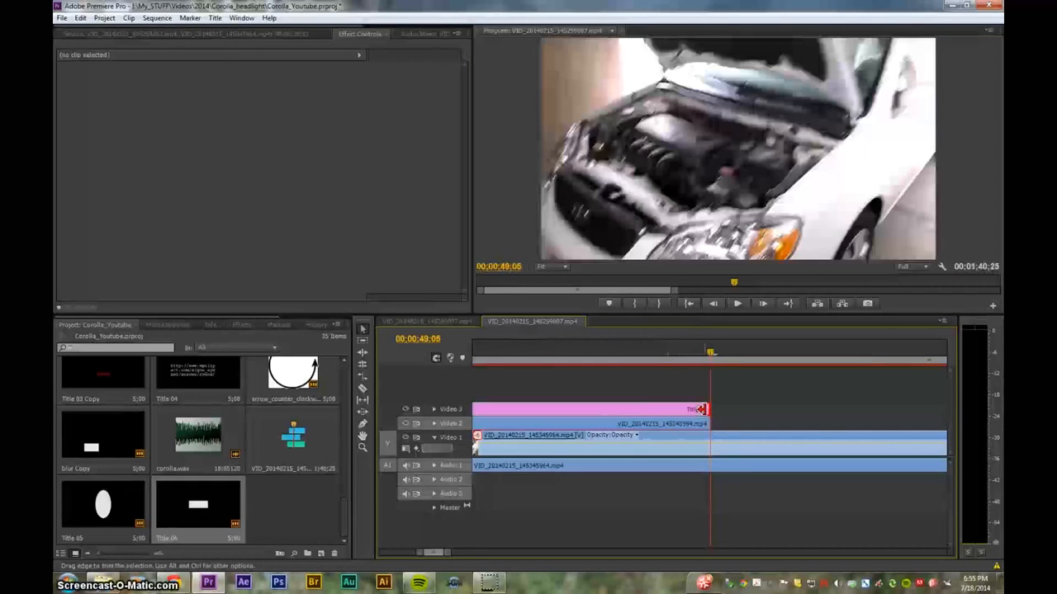
click(625, 356)
key(space)
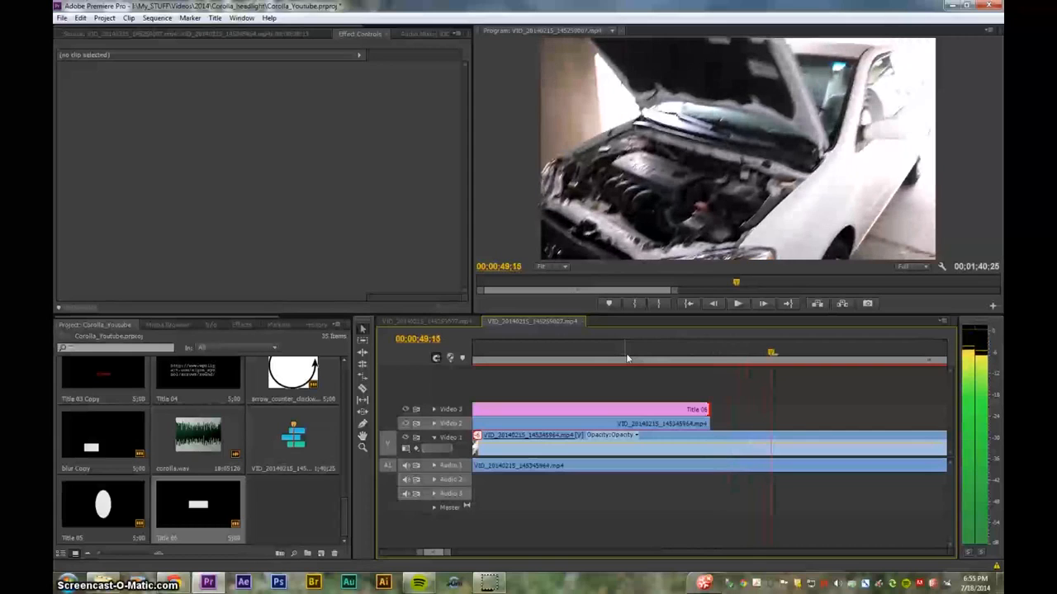
Step: Play the start of the blurred car shot and return the playhead to 00;00;47;13
click(625, 356)
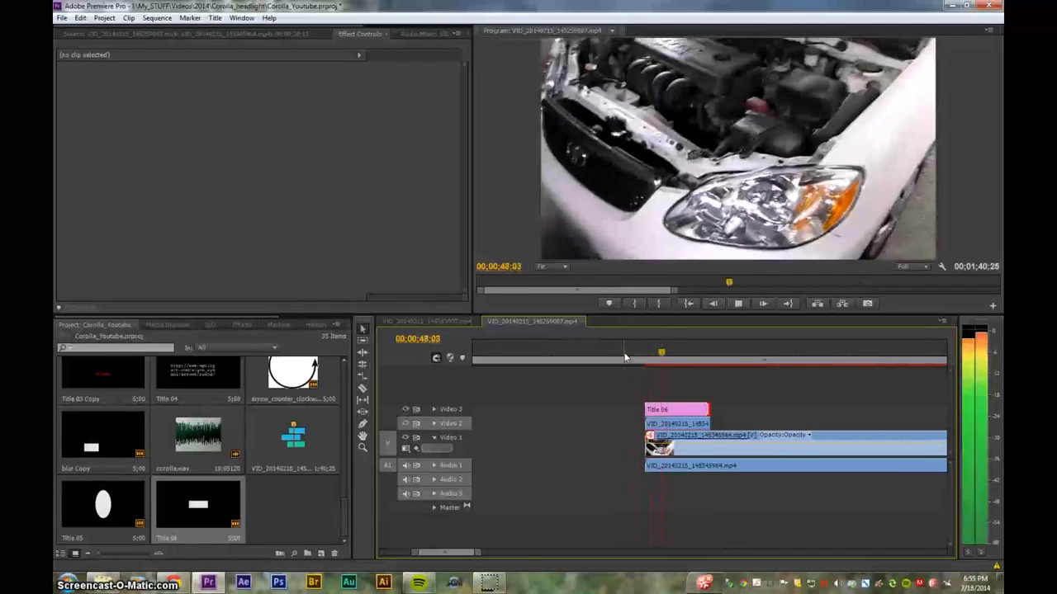
key(space)
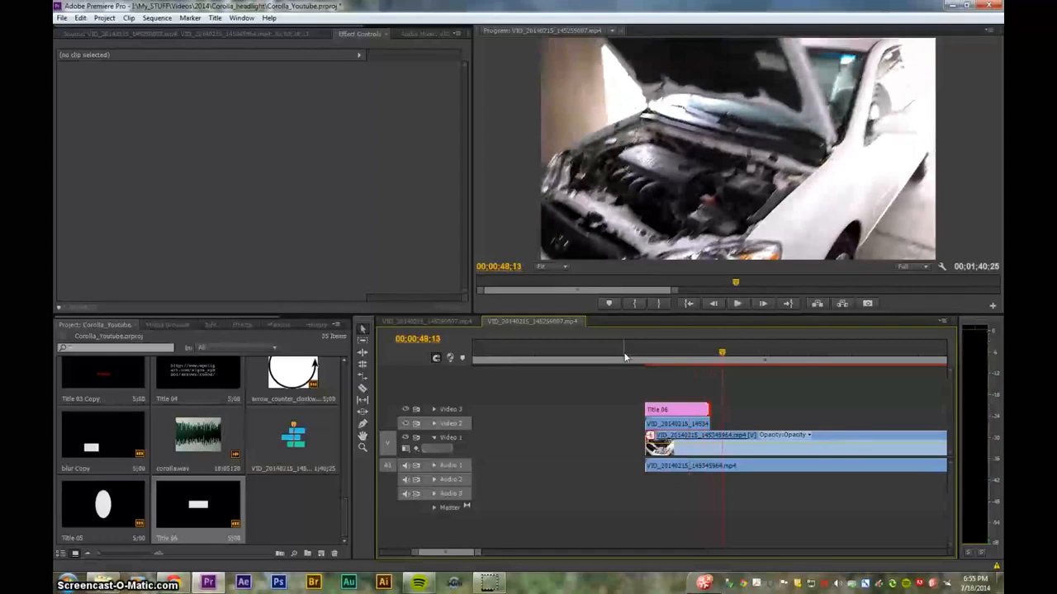
click(632, 355)
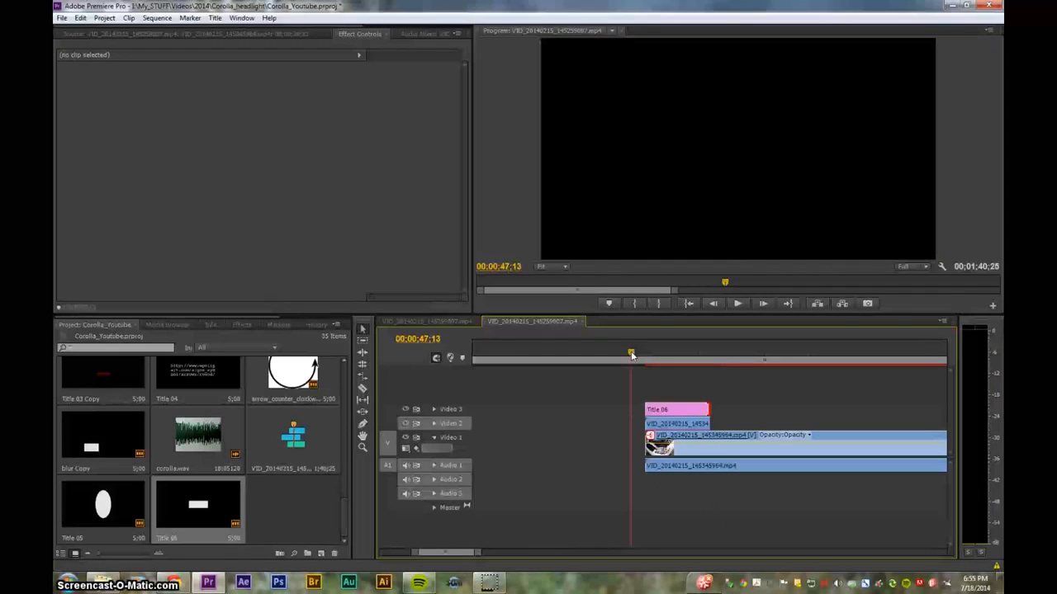
Step: In Title 05, turn off the oval's fill and give it a white shadow with 100% opacity
double_click(130, 511)
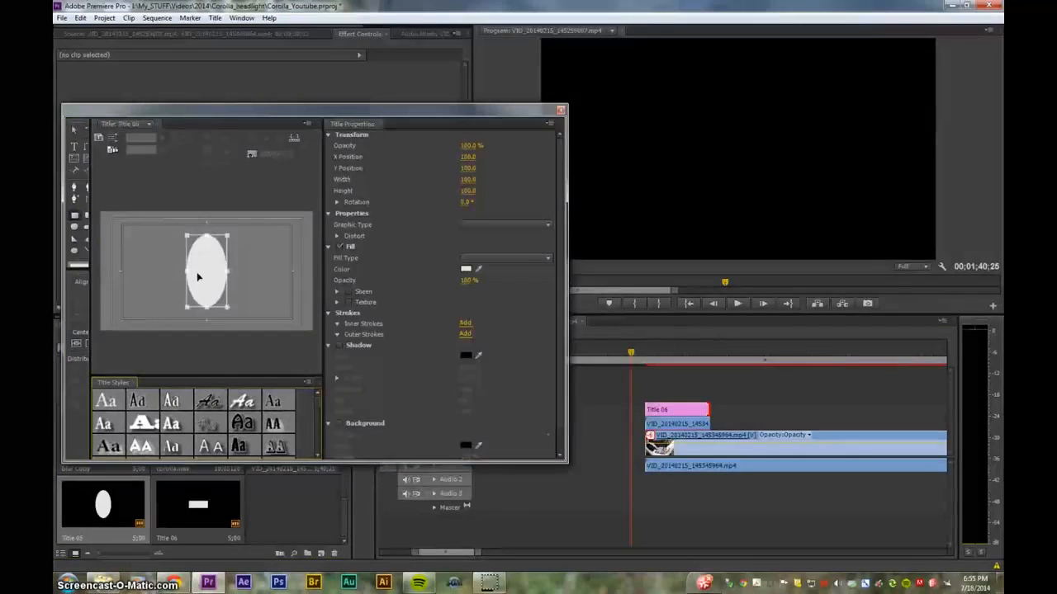
click(339, 247)
click(340, 347)
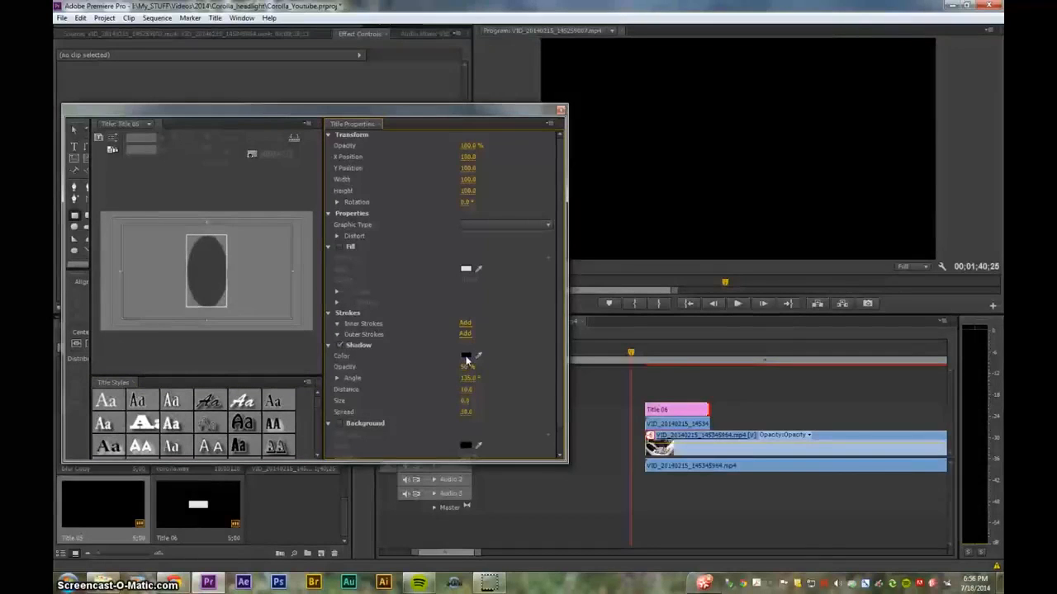
click(465, 357)
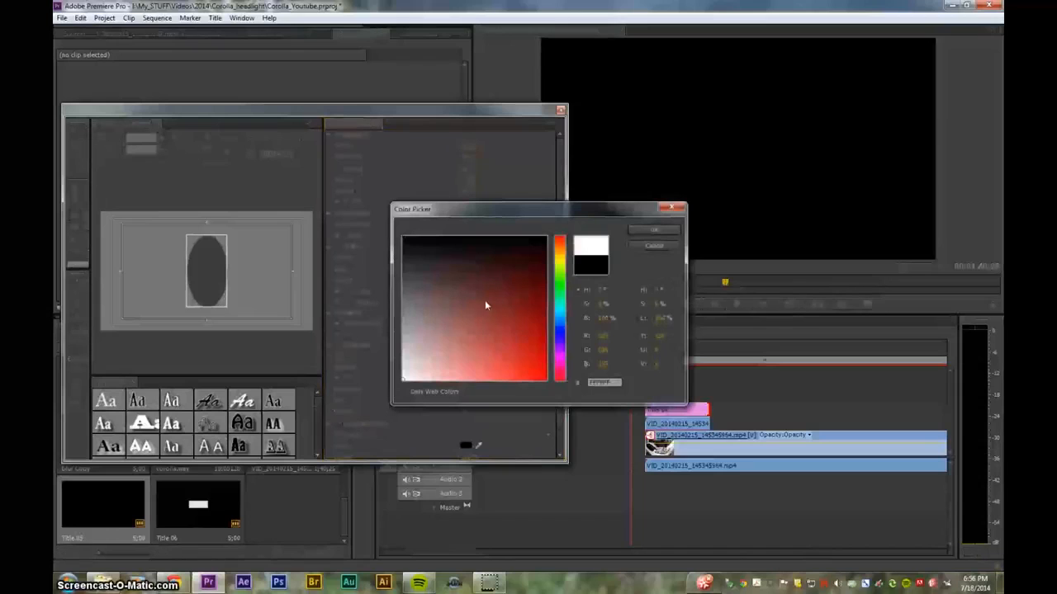
click(653, 230)
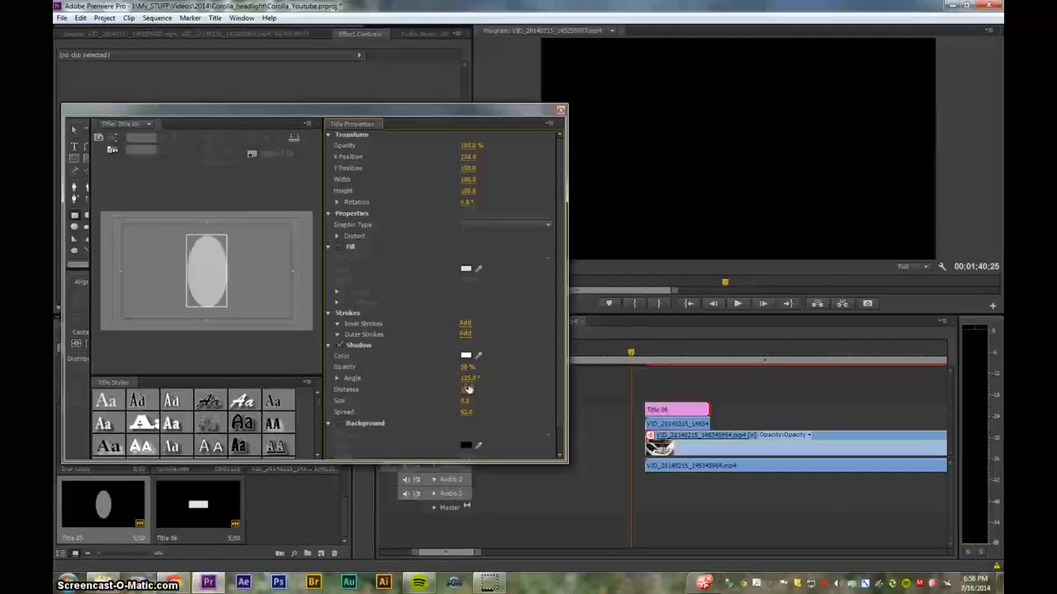
drag(469, 366, 495, 366)
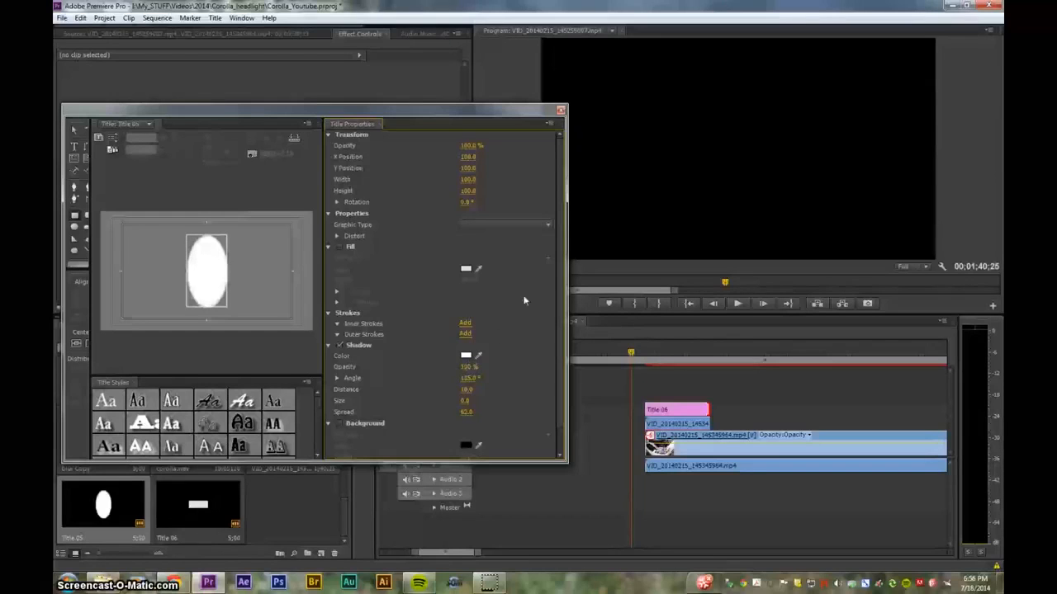
click(560, 110)
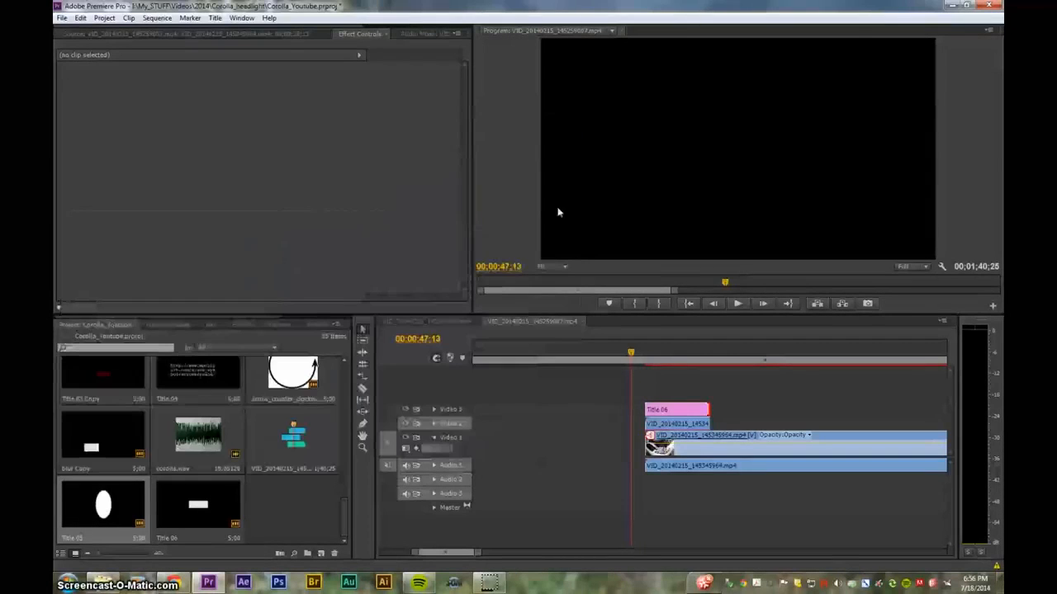
Step: Go back to the face clip in the sequence and place the playhead at 00;00;00;18
click(455, 321)
click(496, 320)
drag(623, 359, 495, 368)
key(minus)
key(minus)
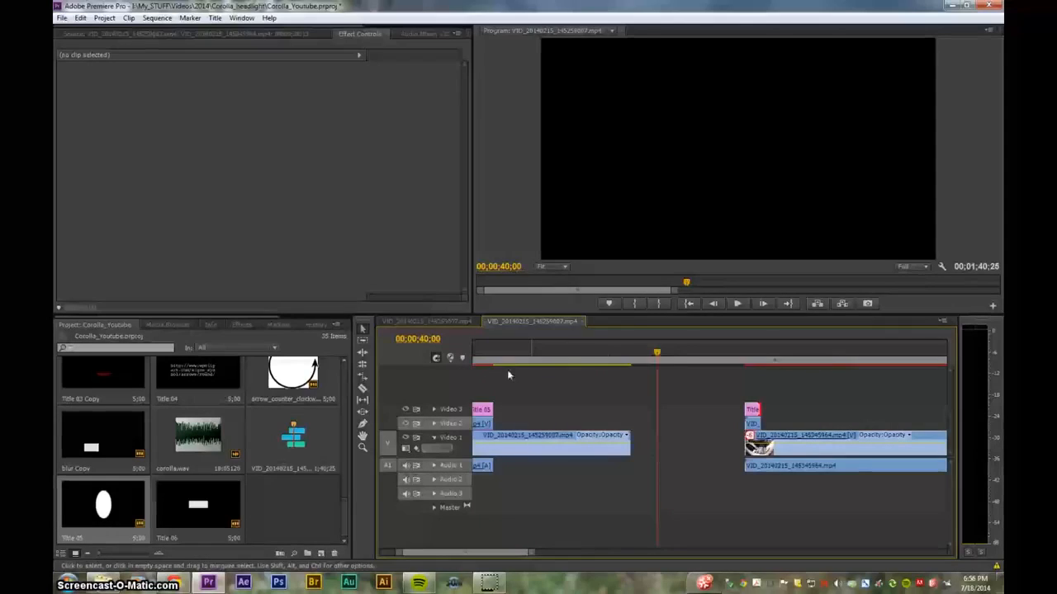
key(minus)
drag(510, 361, 476, 364)
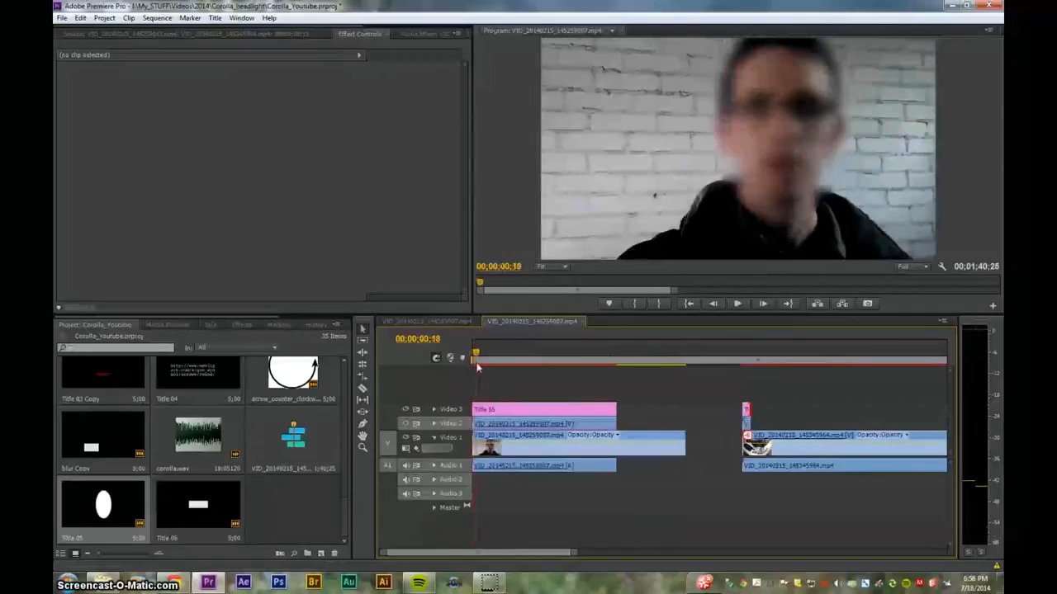
Step: In Title 05, increase the oval's shadow size and set its distance to 12 and spread to 100
double_click(70, 529)
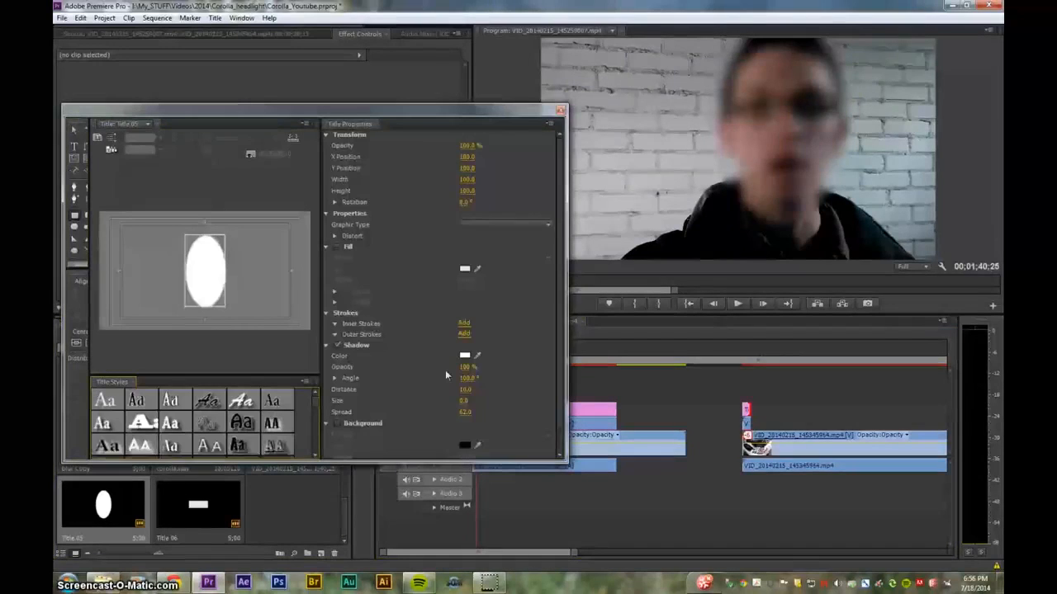
drag(464, 412, 529, 412)
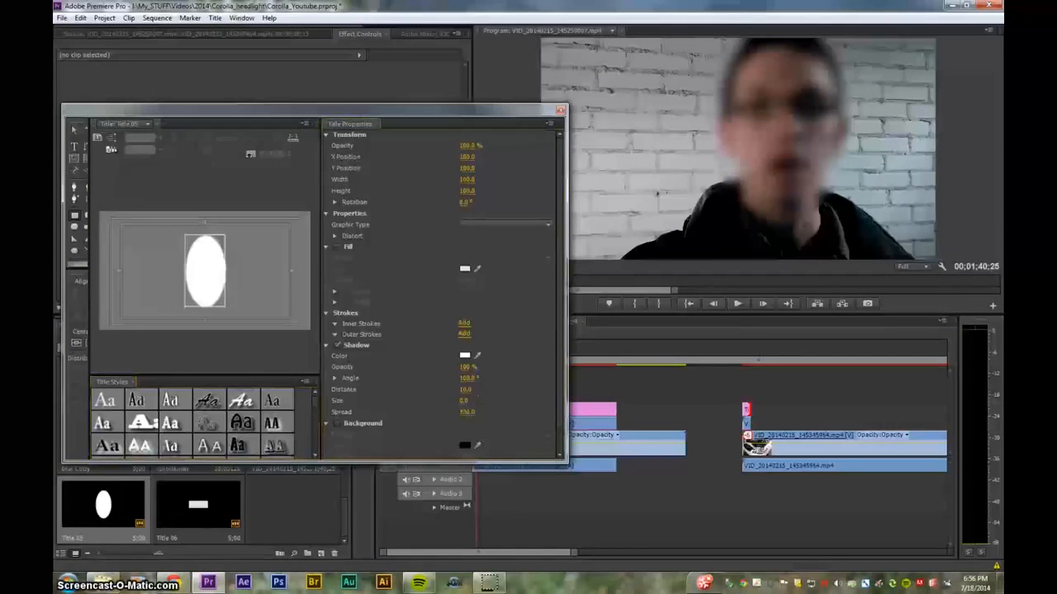
drag(464, 400, 487, 400)
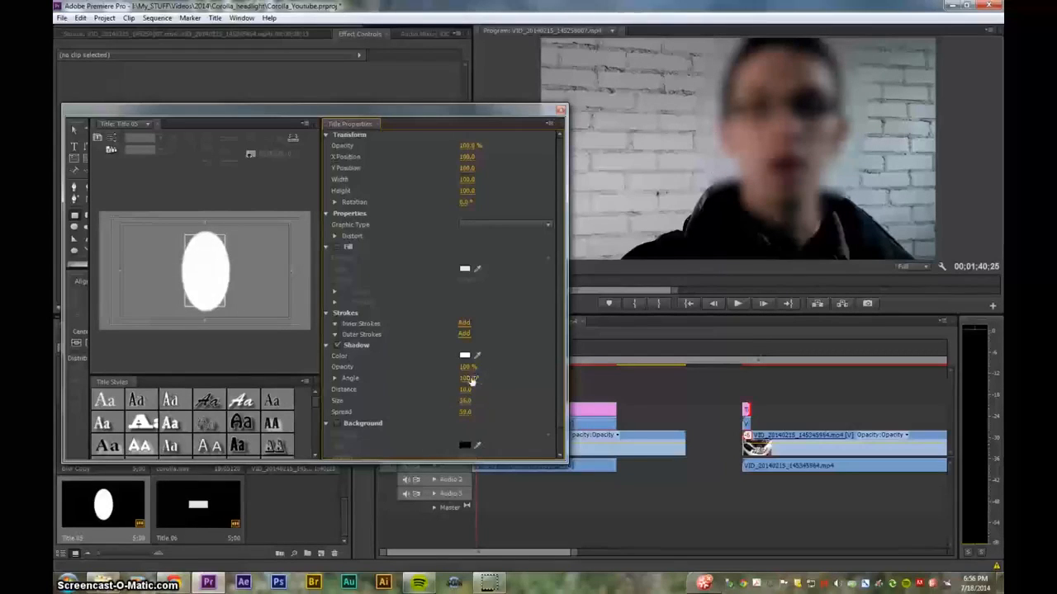
drag(467, 390, 472, 412)
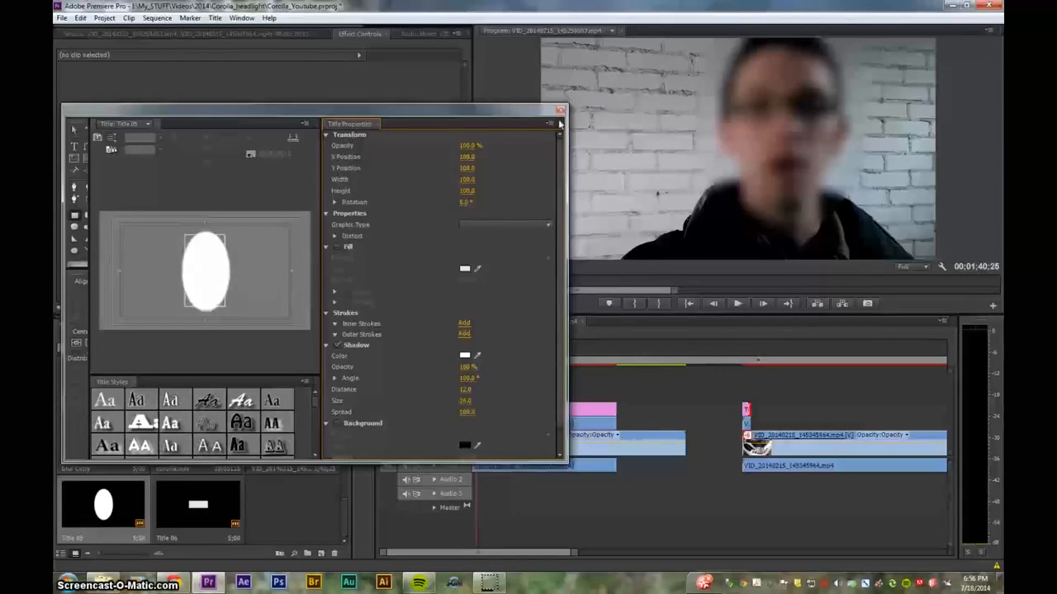
click(559, 112)
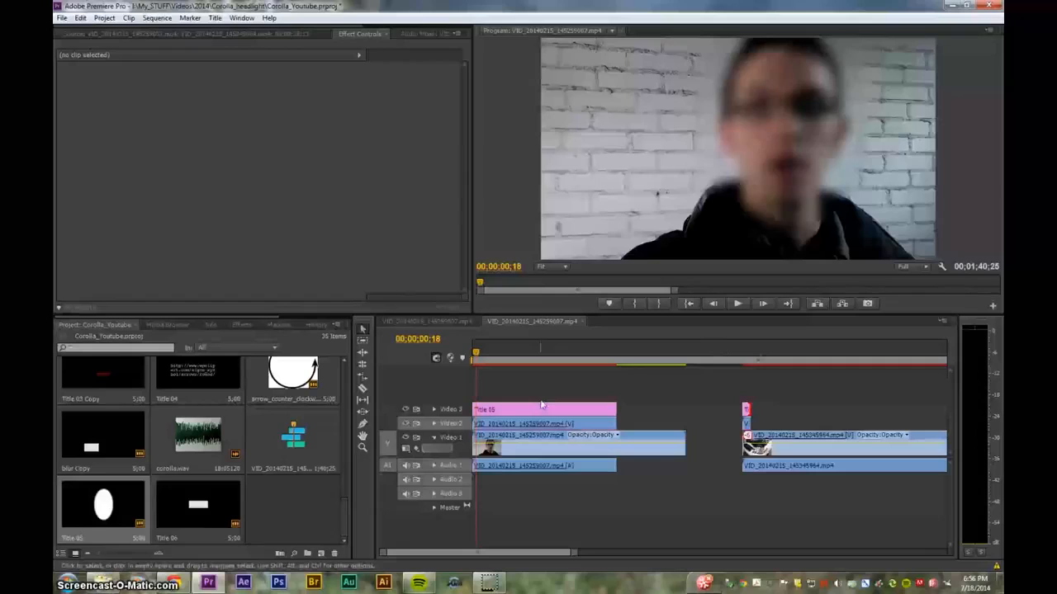
Step: At 00;00;00;00, apply the Mosaic effect to the duplicate face clip on Video 2 and disable its Gaussian Blur
click(301, 509)
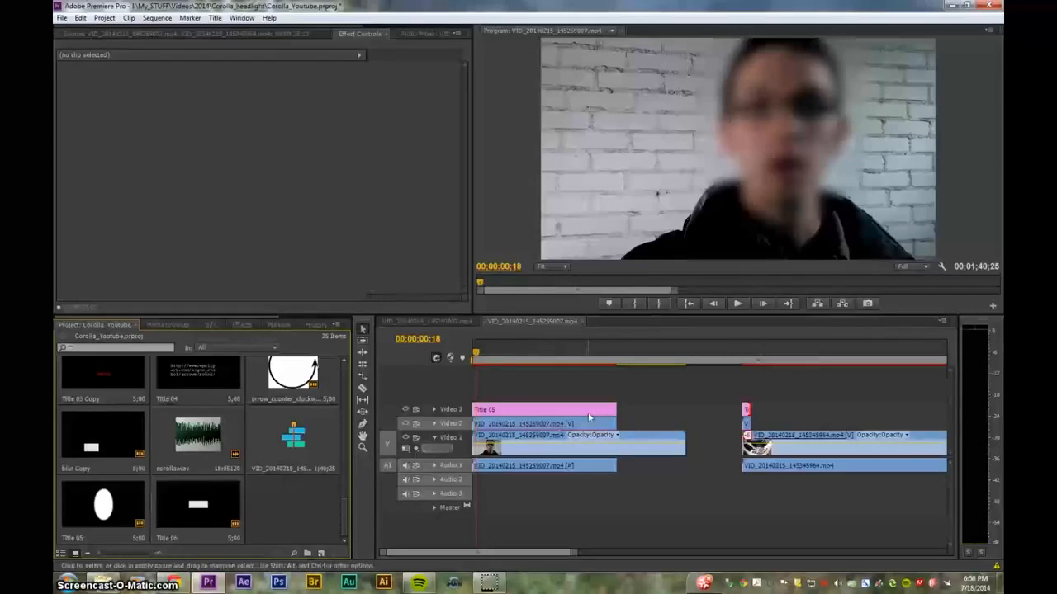
click(470, 359)
key(ctrl+z)
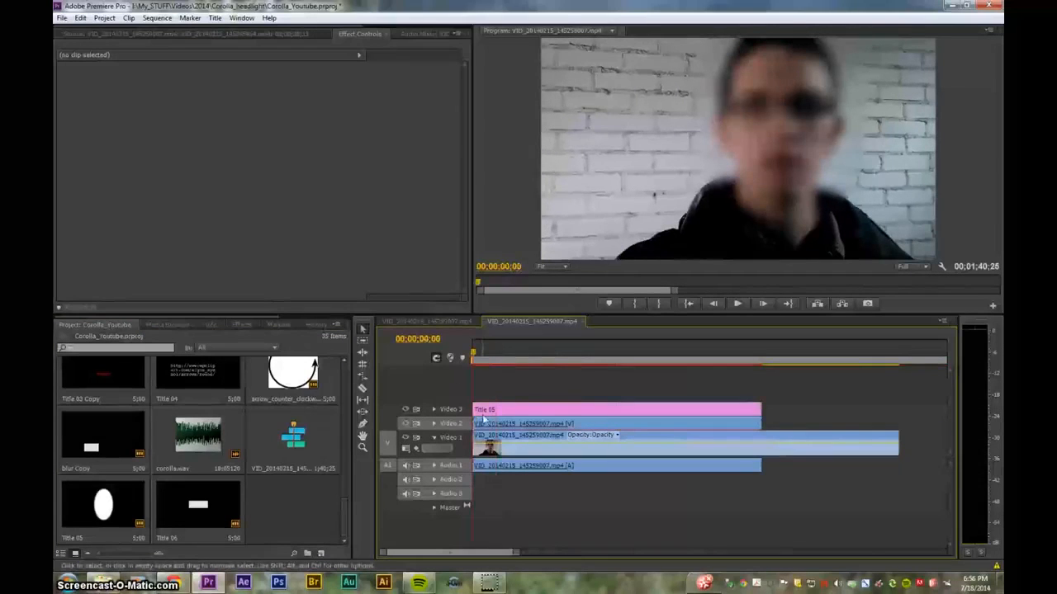
click(498, 447)
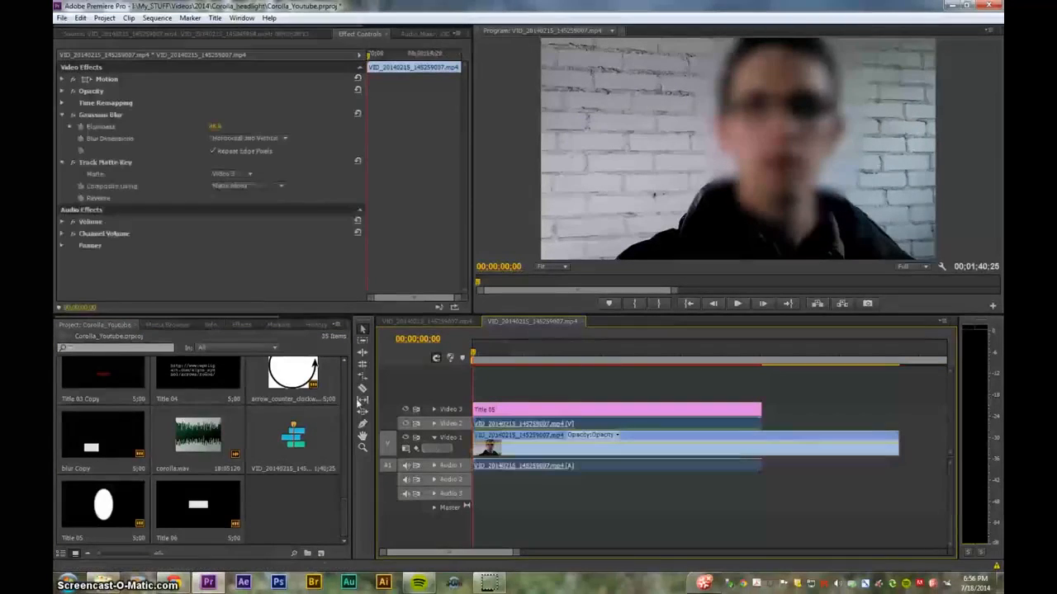
click(235, 327)
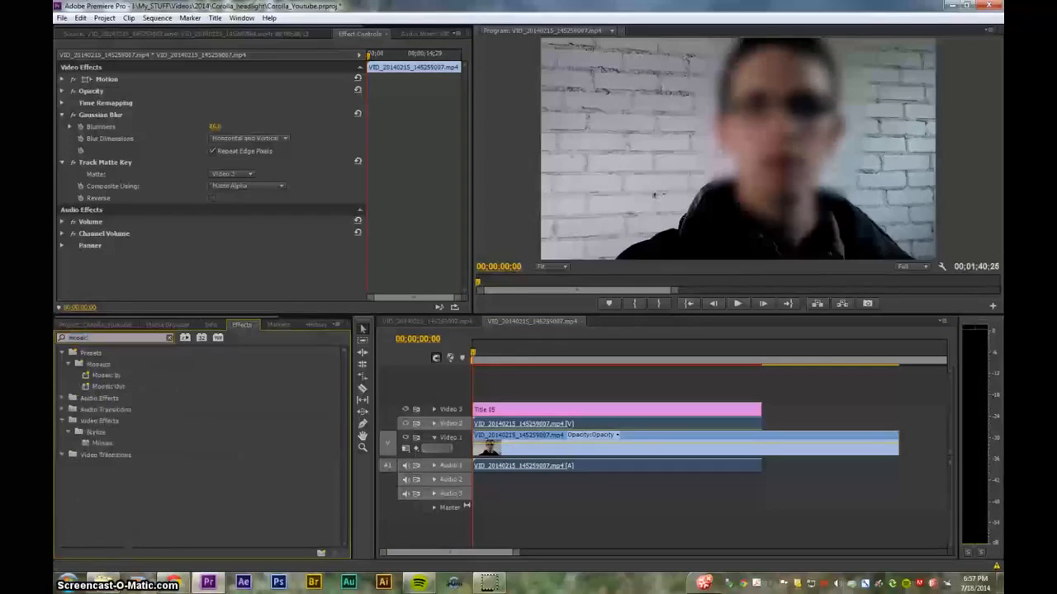
click(106, 444)
drag(113, 445, 523, 426)
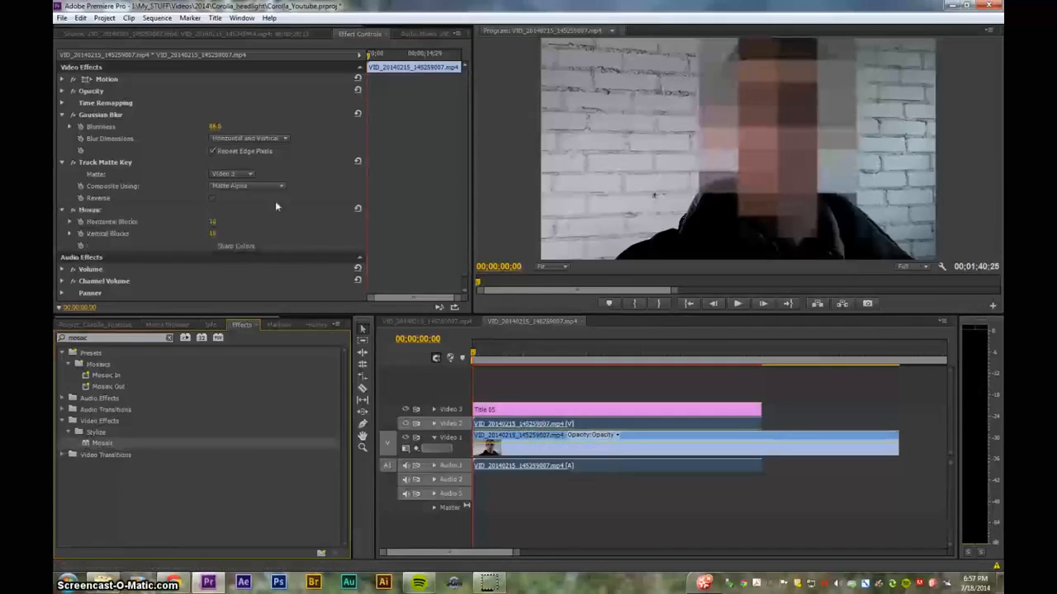
click(73, 114)
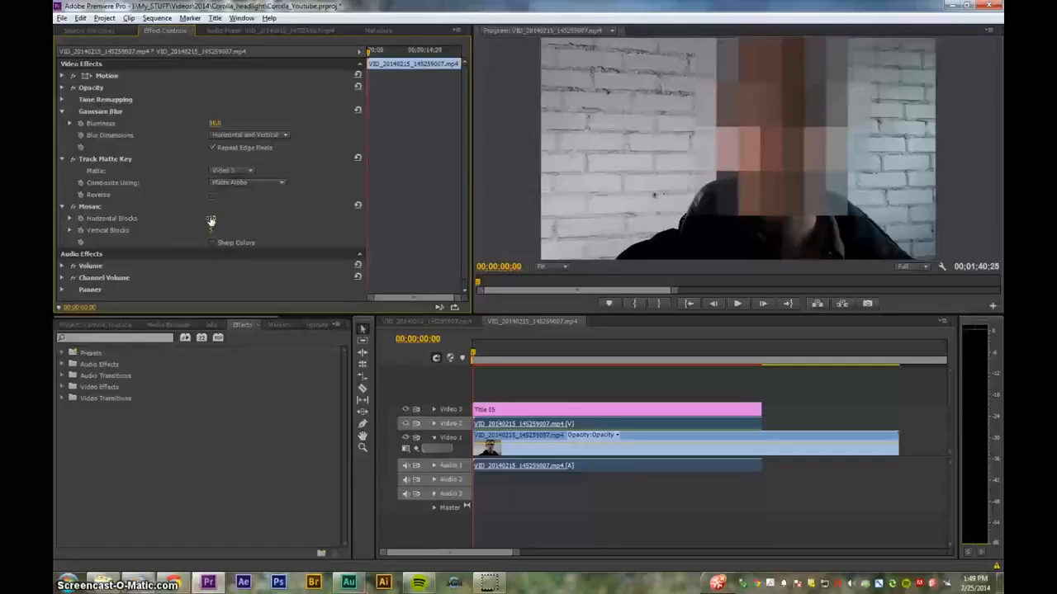
Step: Set the Mosaic effect to 92 horizontal and 37 vertical blocks, and play the pixelated face clip
drag(213, 219, 279, 230)
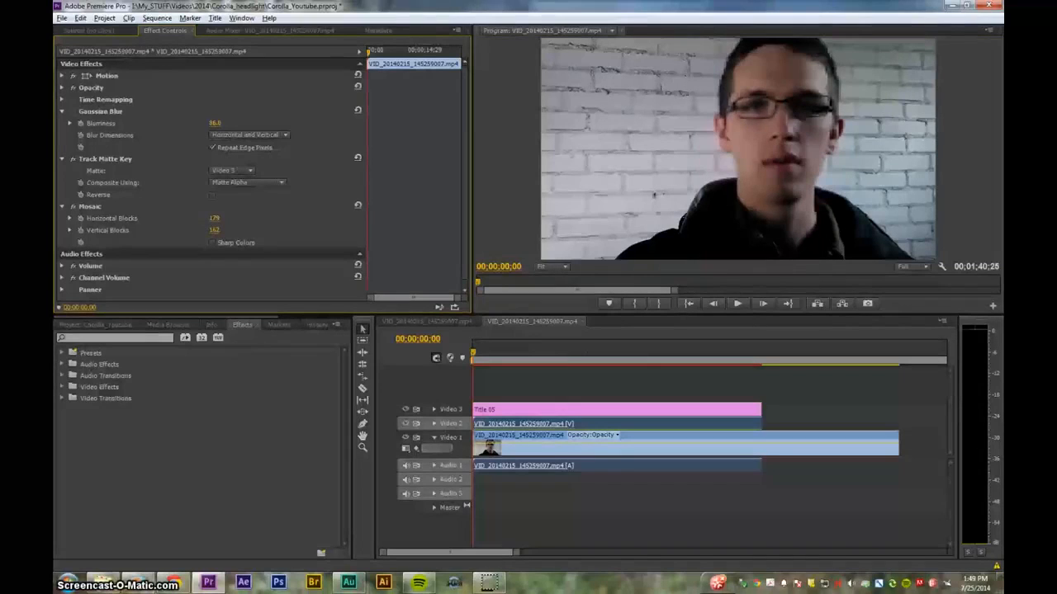
drag(214, 218, 186, 230)
click(213, 231)
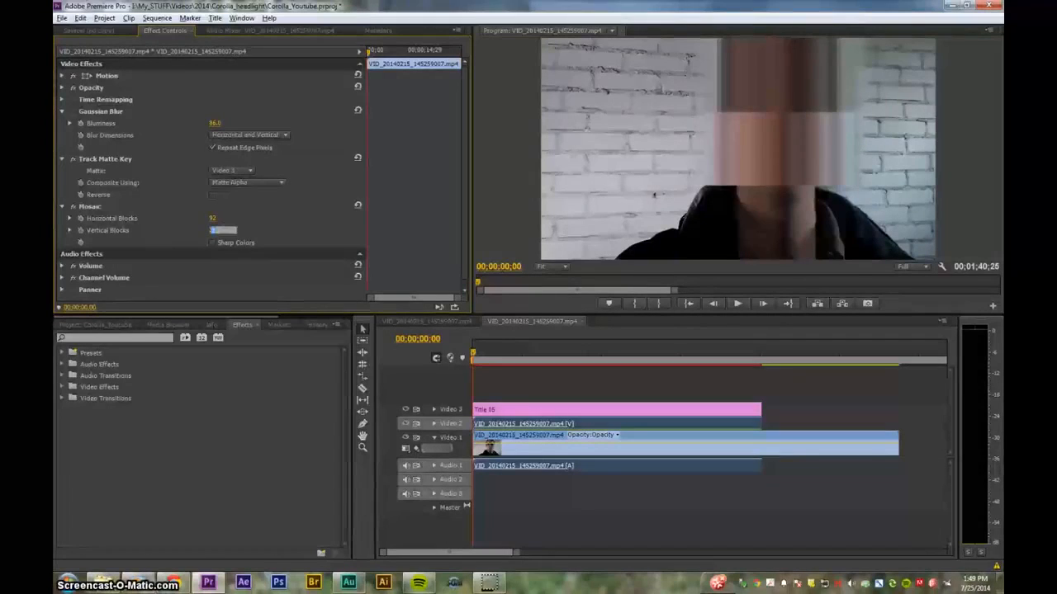
text(15)
key(Return)
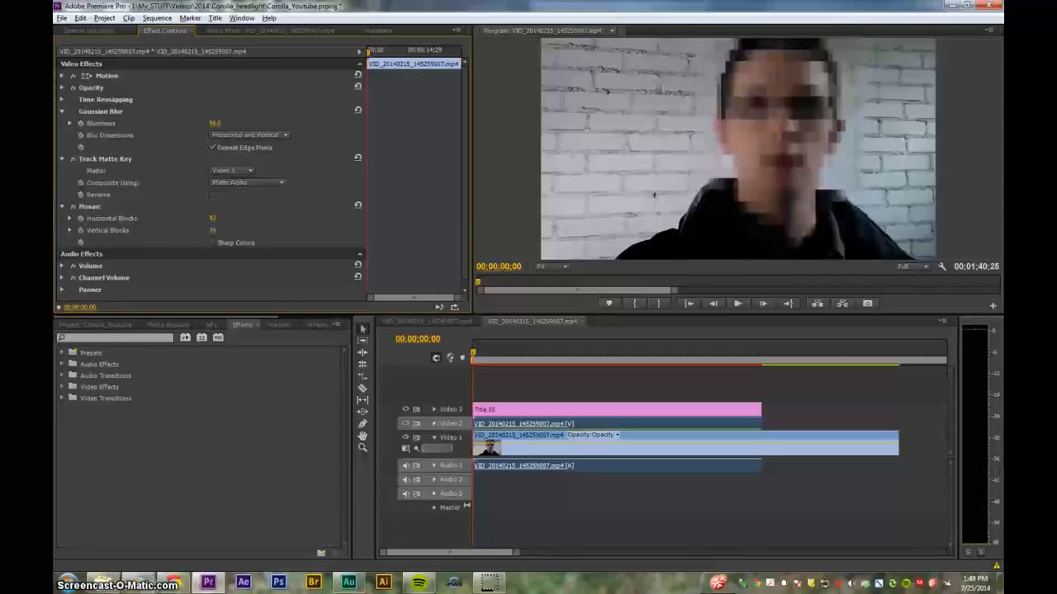
drag(236, 219, 232, 227)
key(space)
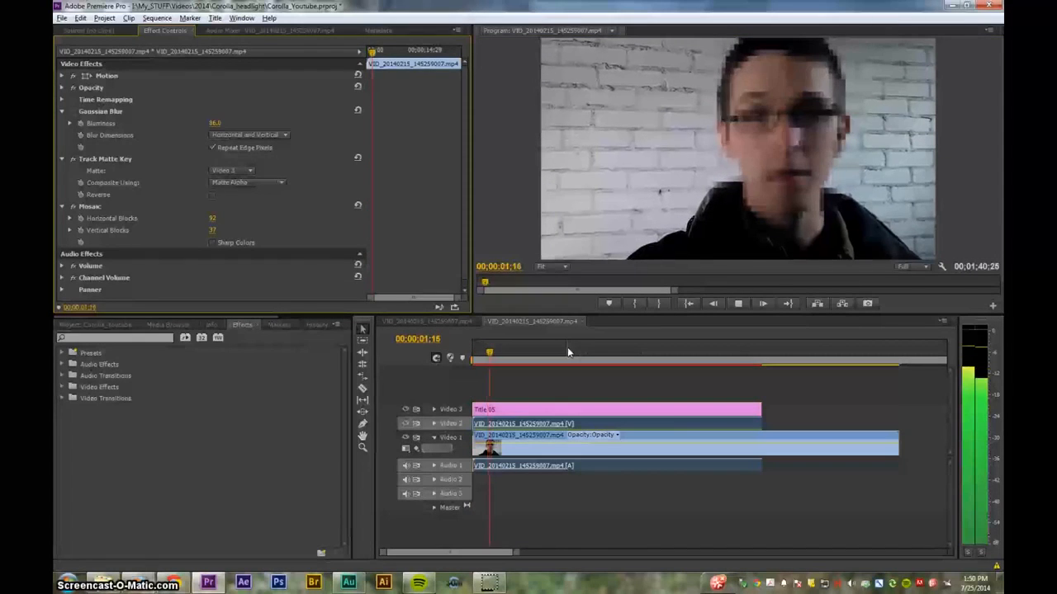